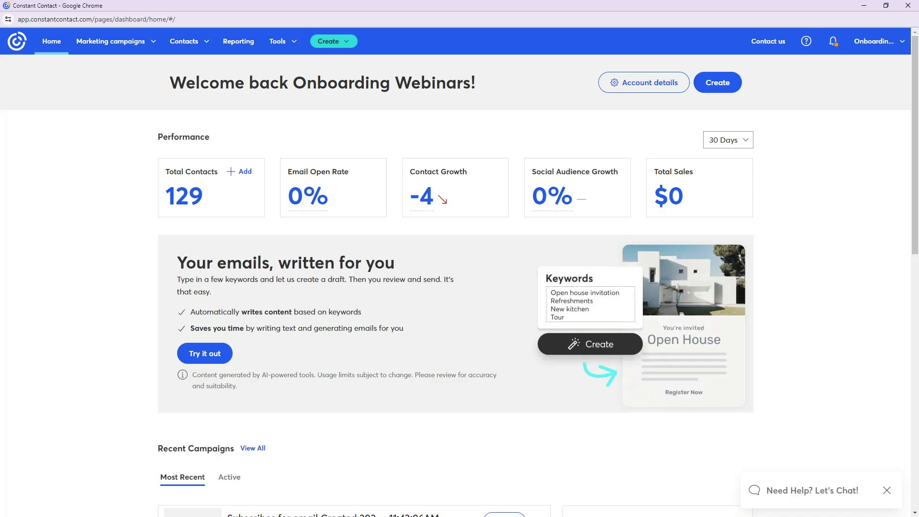
- Open the full contacts list and start creating a single new contact
left_click(194, 44)
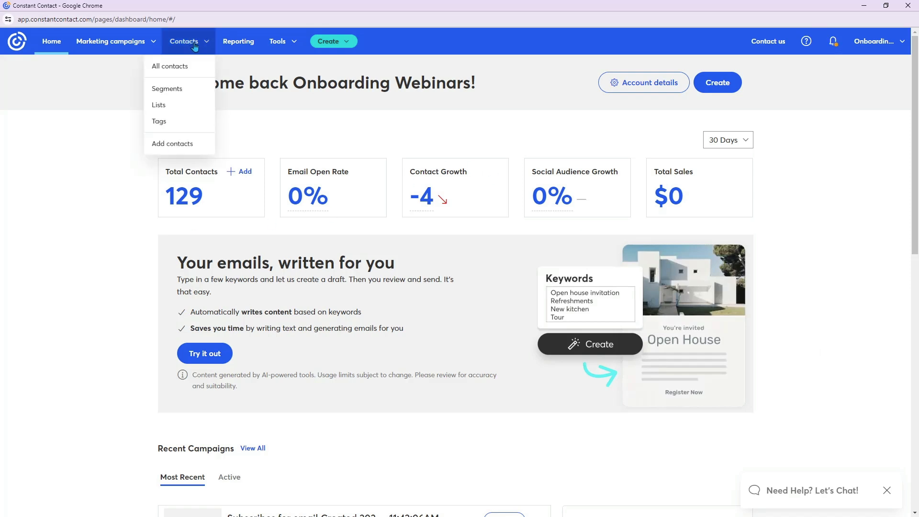
left_click(194, 72)
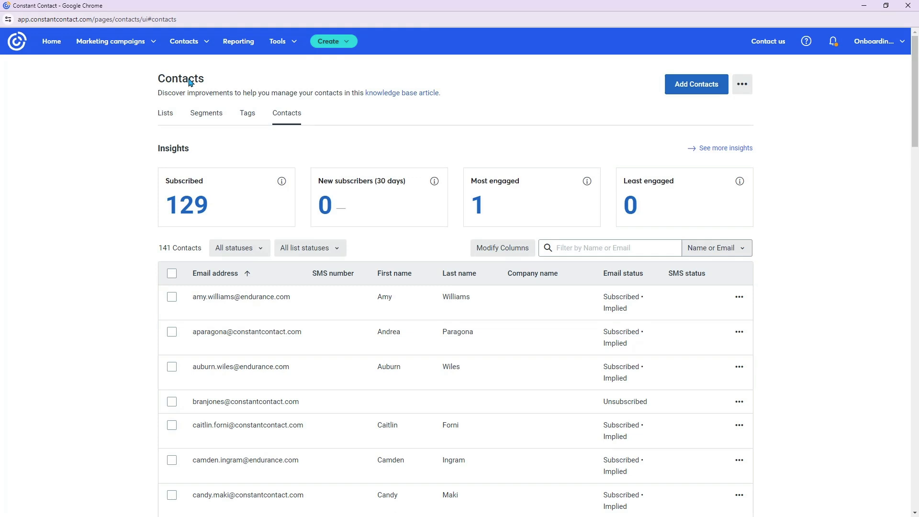
left_click(685, 89)
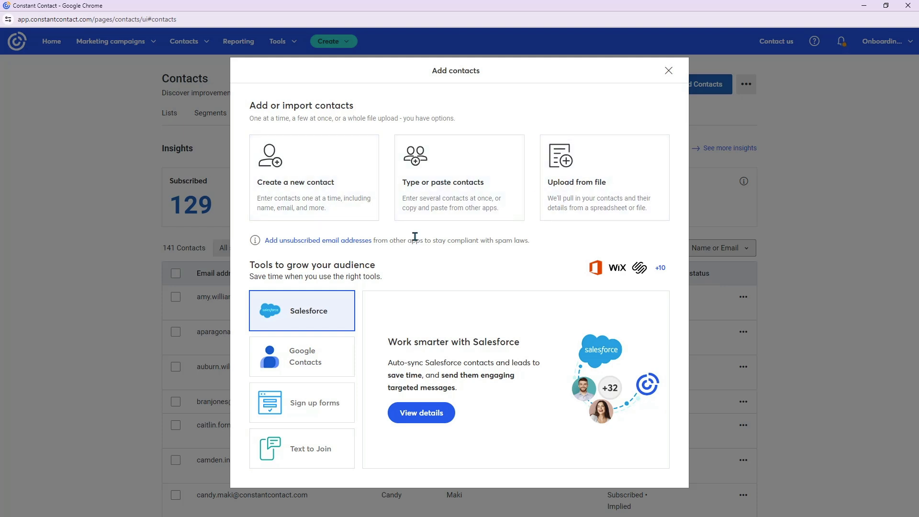
left_click(340, 208)
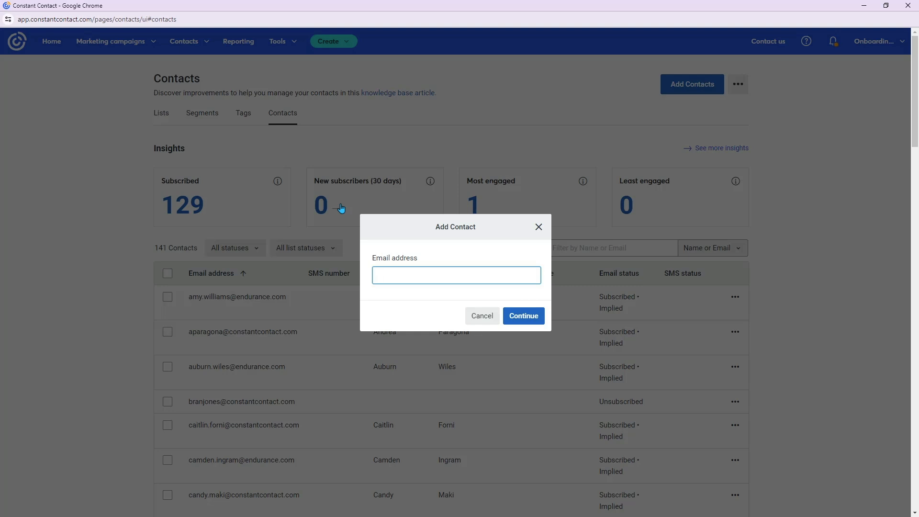
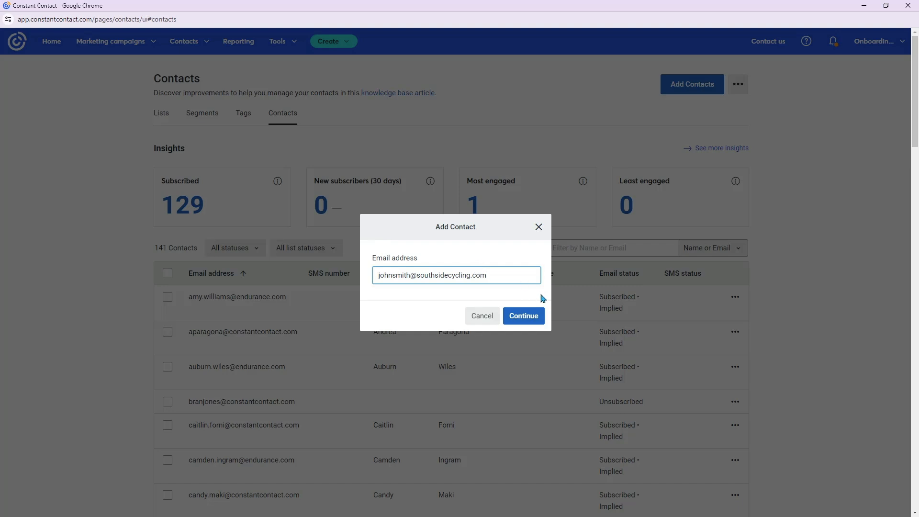
- Enter the new contact's email address and continue to the contact details form
left_click(508, 316)
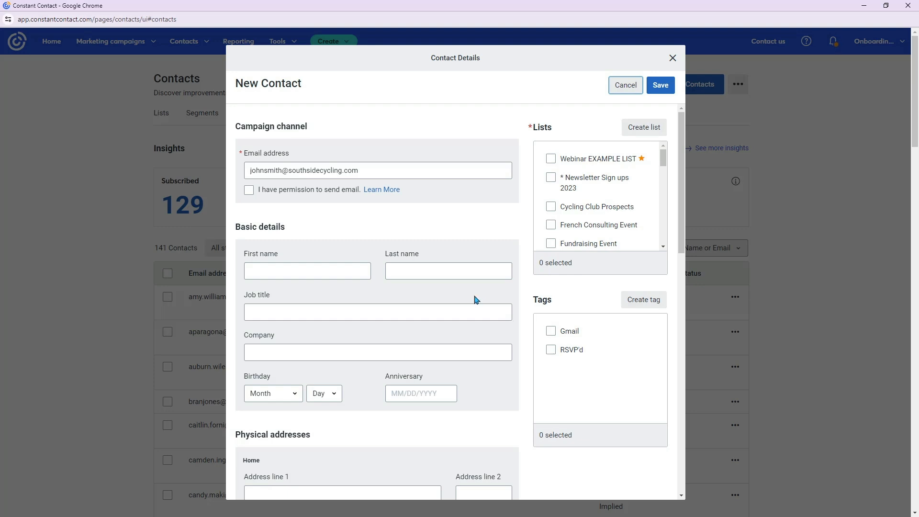
- Mark the contact as having implied permission to receive email, and enter the contact's first and last name
left_click(249, 191)
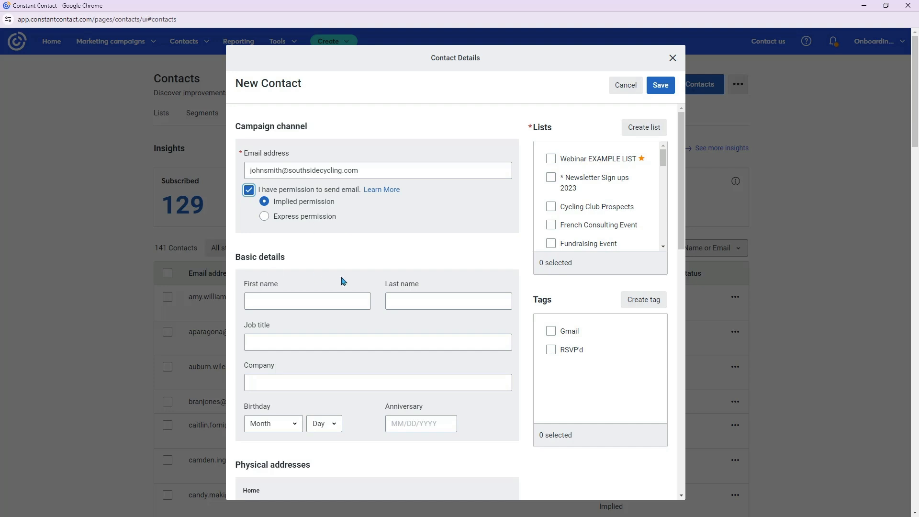
left_click(346, 248)
left_click(358, 308)
scroll(359, 308, "down", 9)
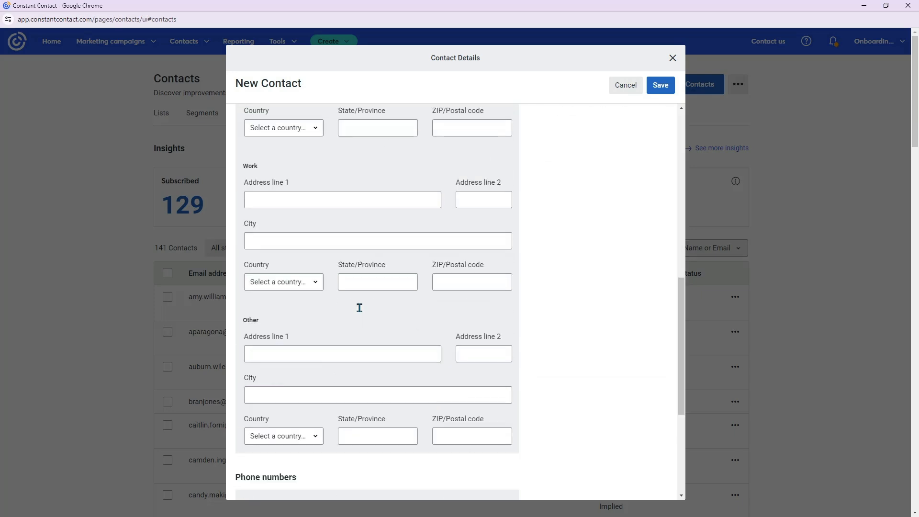
scroll(359, 307, "up", 4)
scroll(367, 318, "up", 5)
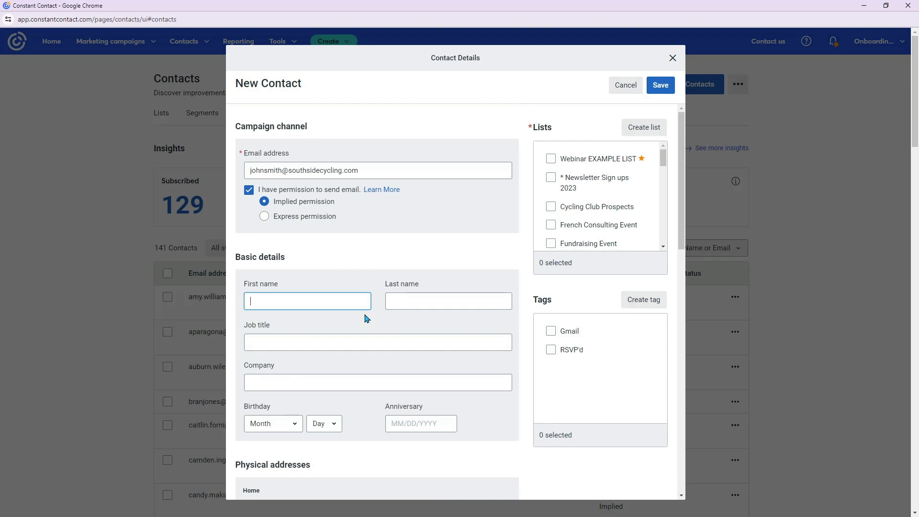
type("John")
key("Tab")
type("Sm")
key("BackSpace")
type("mith")
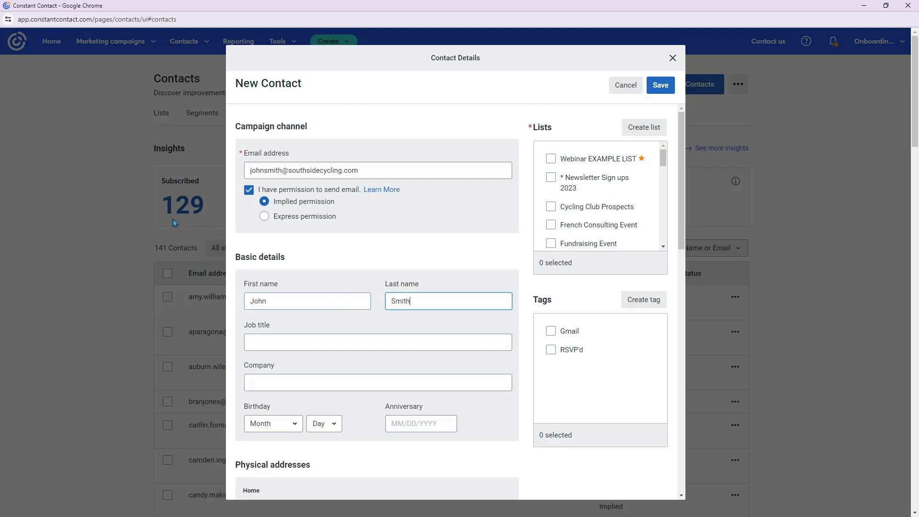
- Enter Southside Cycling as the contact's company
scroll(318, 368, "down", 1)
left_click(310, 334)
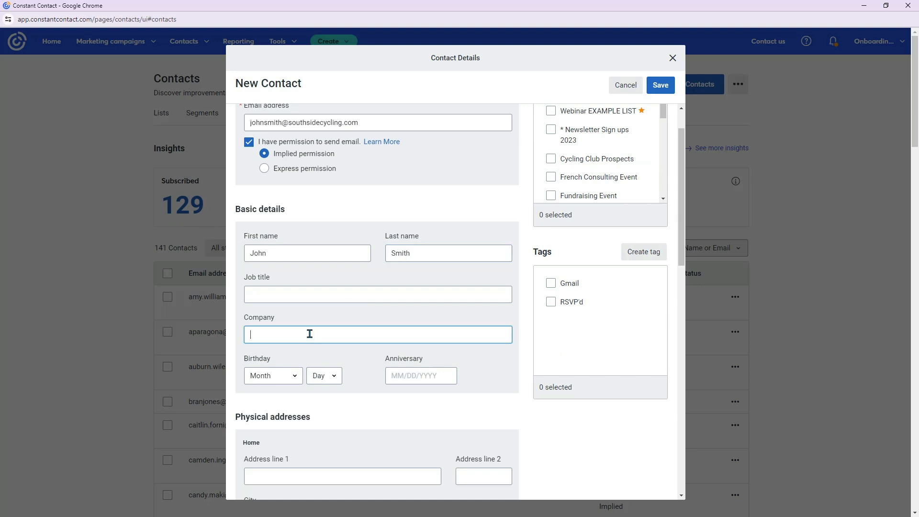
type("Southside Cycling")
- Choose the month and day of the contact's birthday
scroll(394, 375, "down", 2)
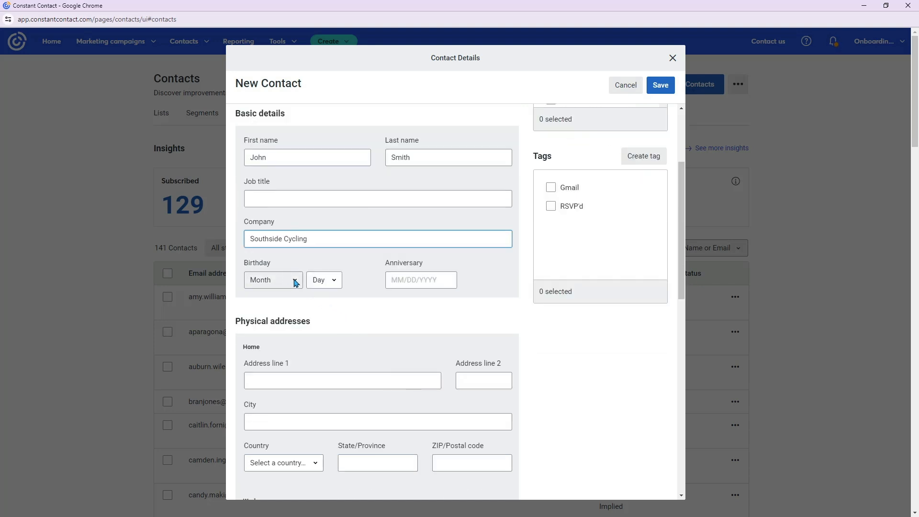
scroll(295, 283, "down", 1)
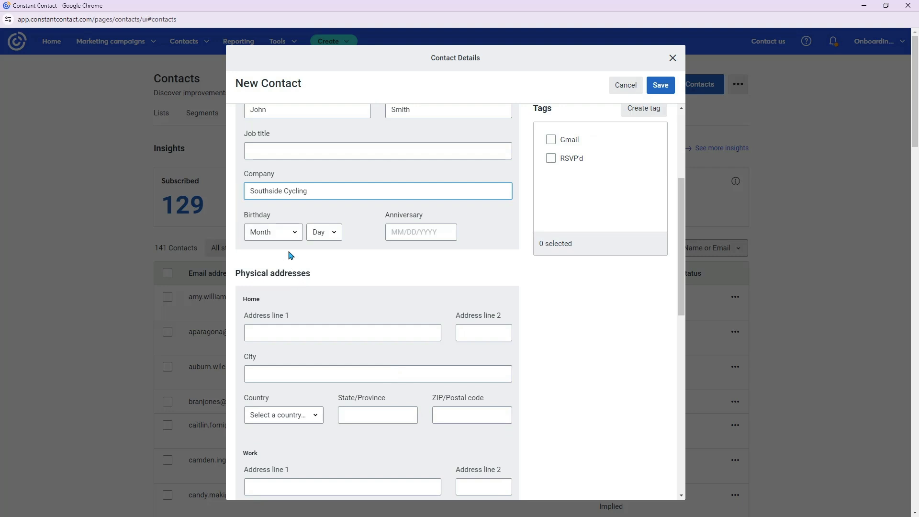
left_click(297, 234)
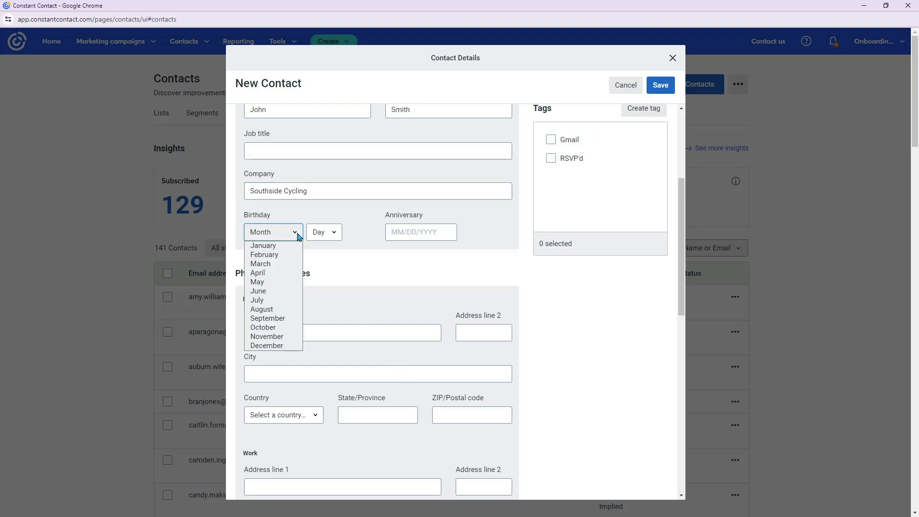
left_click(280, 246)
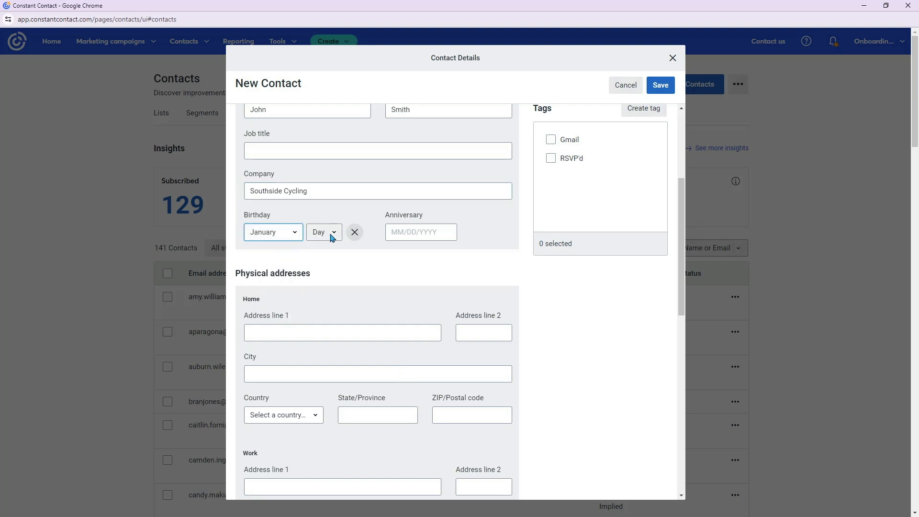
left_click(328, 232)
left_click(325, 287)
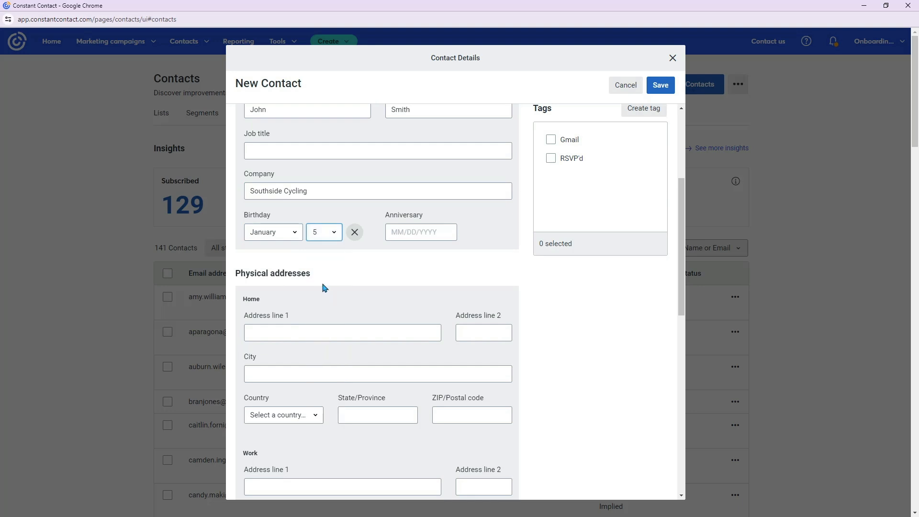
left_click(383, 275)
- Fill in the state of the contact's home address
scroll(391, 319, "down", 4)
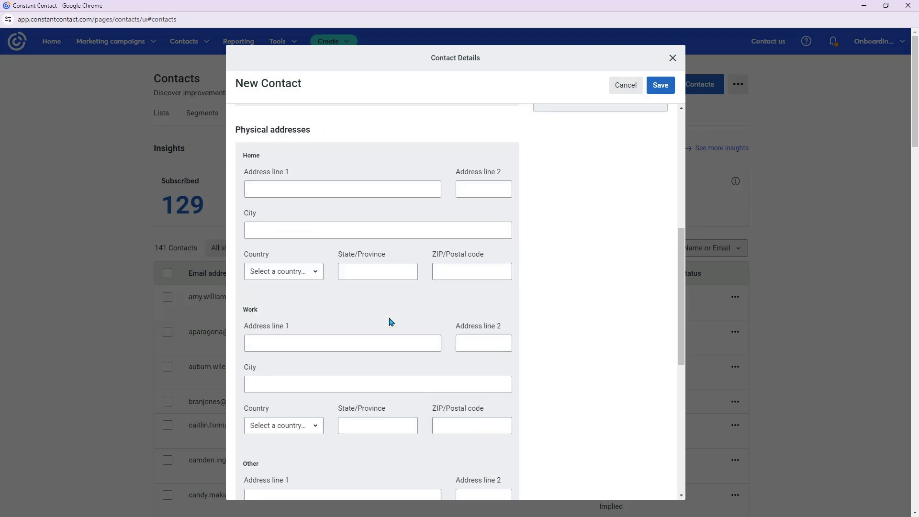
left_click(377, 229)
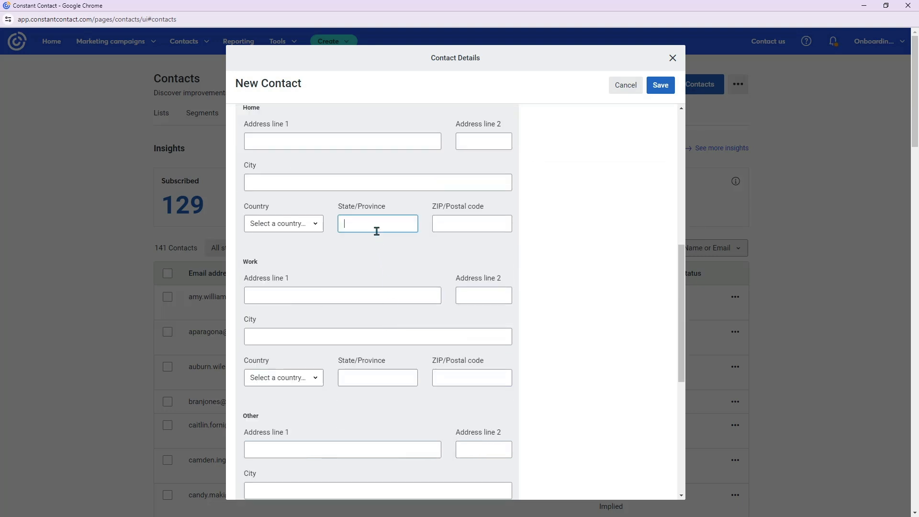
type("MA")
scroll(340, 227, "down", 6)
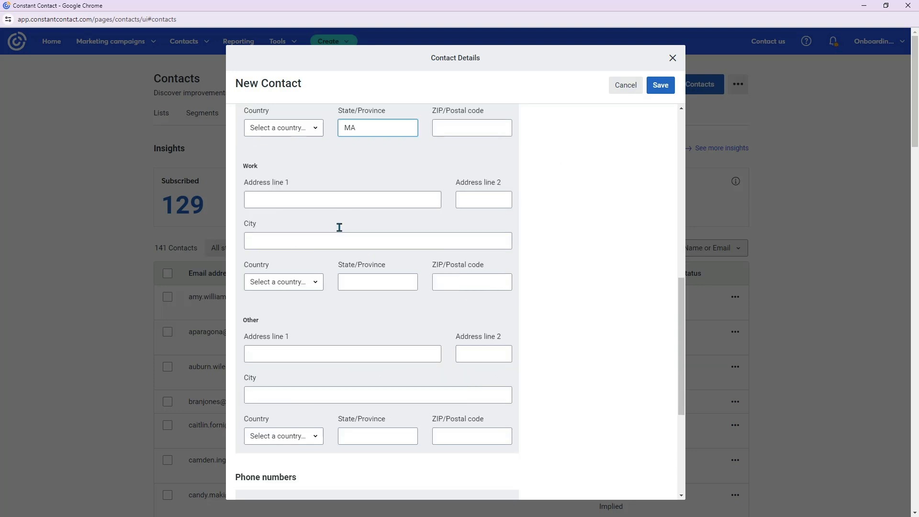
scroll(340, 227, "down", 1)
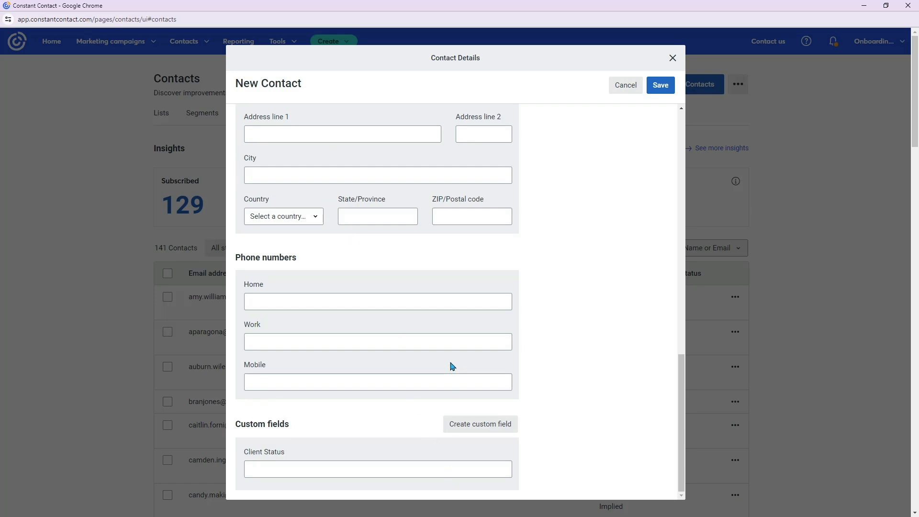
- Look through the existing contact lists that the new contact could be assigned to
scroll(452, 366, "up", 15)
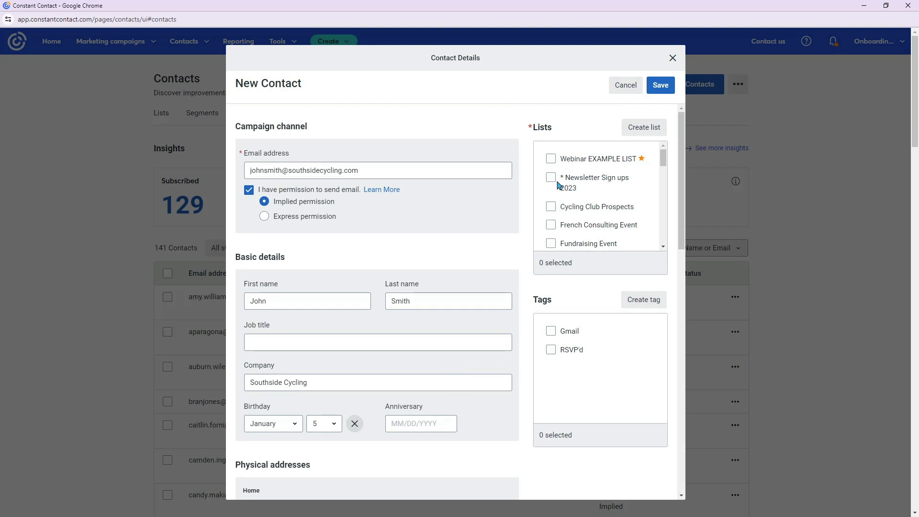
scroll(584, 206, "down", 8)
scroll(584, 206, "down", 1)
scroll(584, 206, "up", 5)
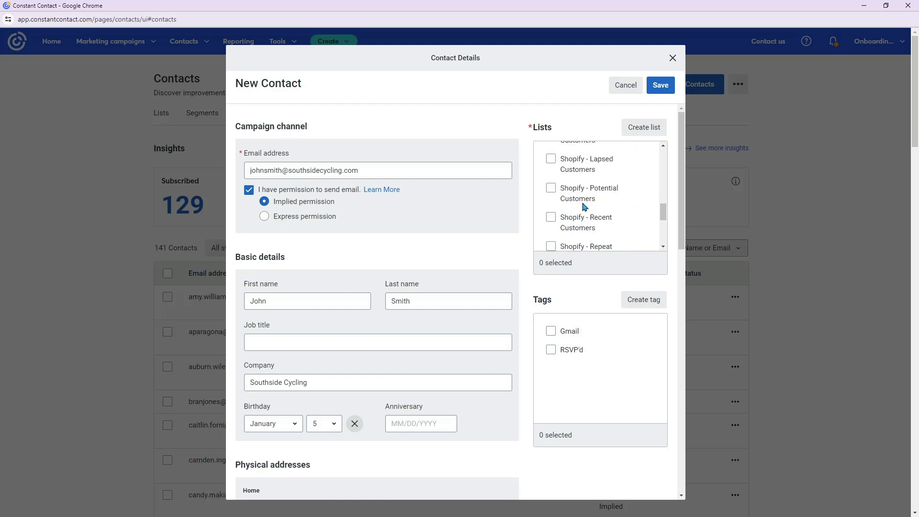
scroll(584, 206, "up", 2)
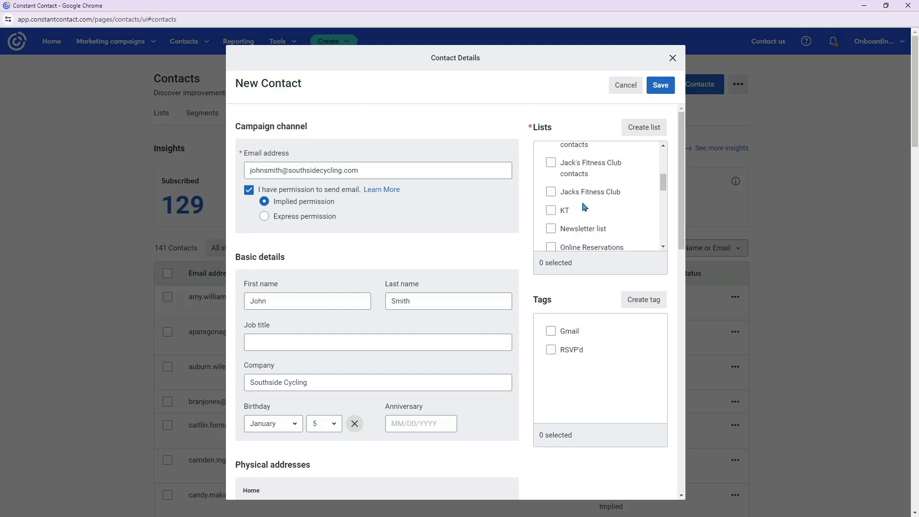
scroll(584, 207, "up", 3)
scroll(584, 207, "down", 4)
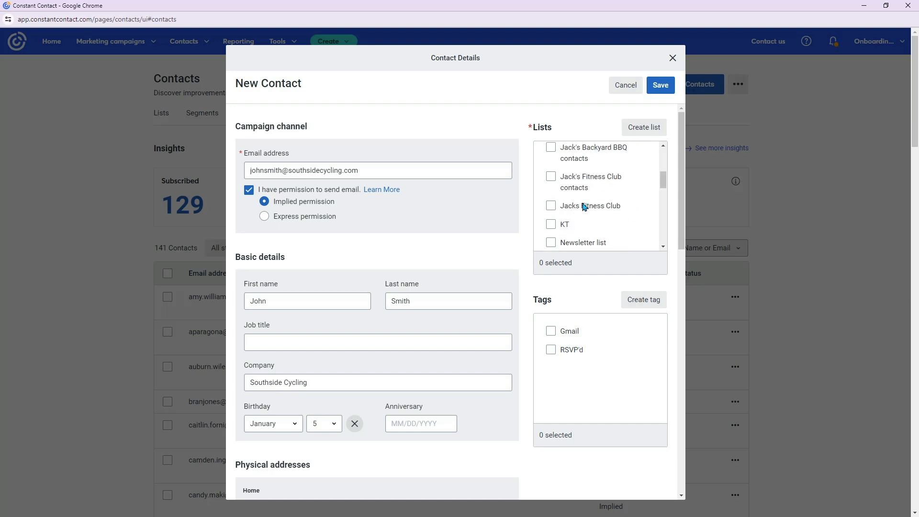
scroll(584, 207, "down", 2)
scroll(583, 206, "up", 2)
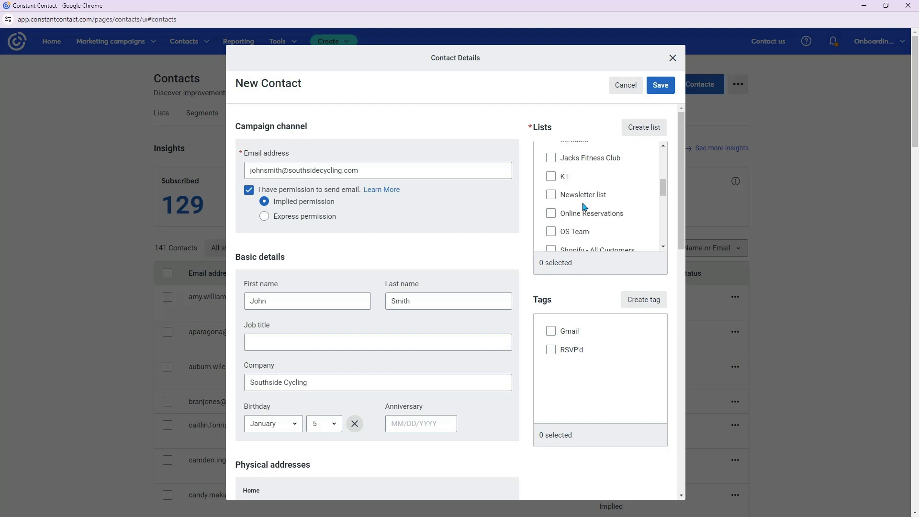
scroll(584, 206, "up", 3)
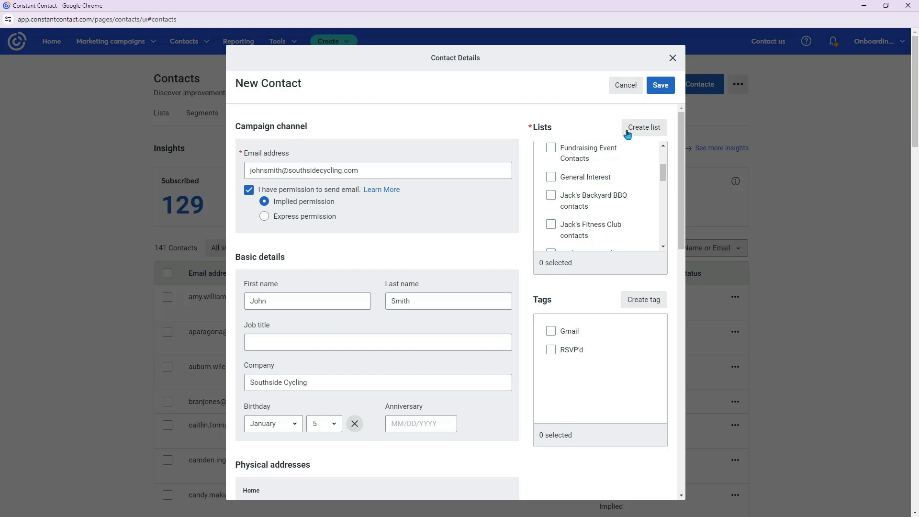
- Create a list named Newsletter Contacts for the contact, and save the completed contact record
left_click(642, 136)
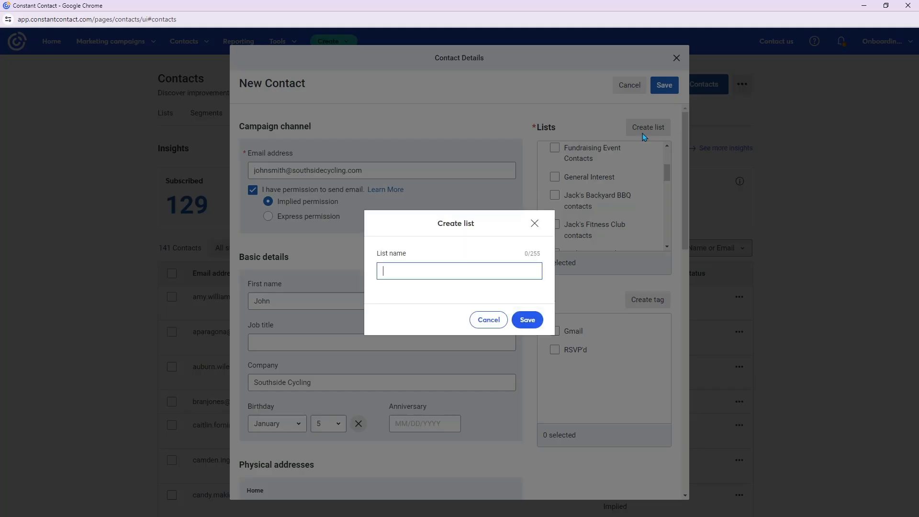
type("Newsletter Contacts")
left_click(529, 321)
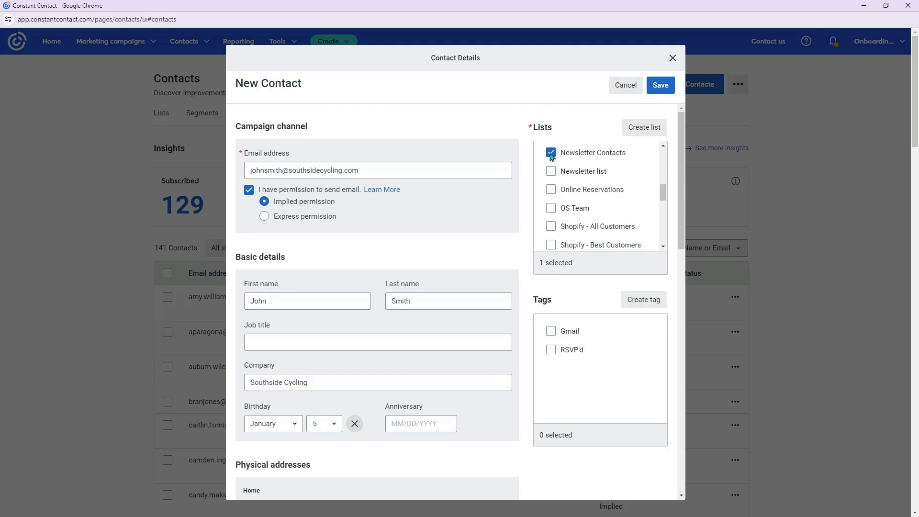
left_click(658, 88)
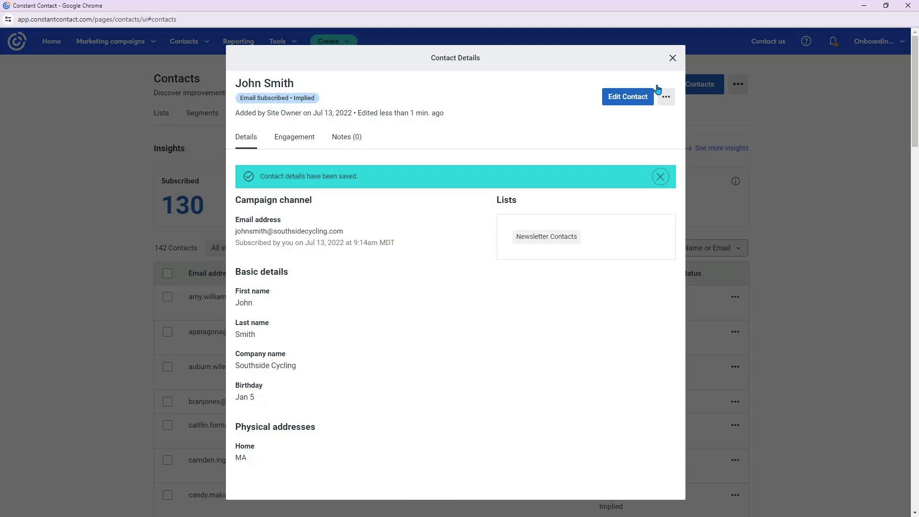
left_click(673, 58)
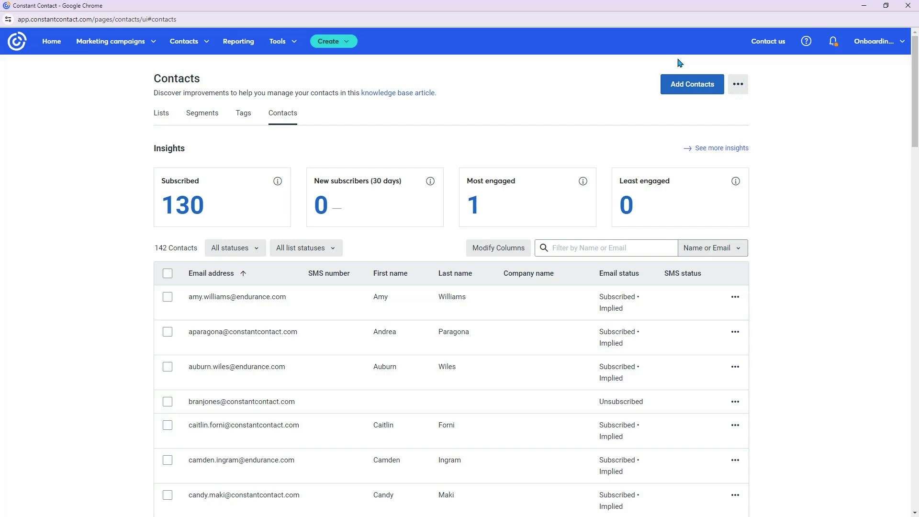
- Start adding several contacts at once by typing or pasting them
left_click(688, 91)
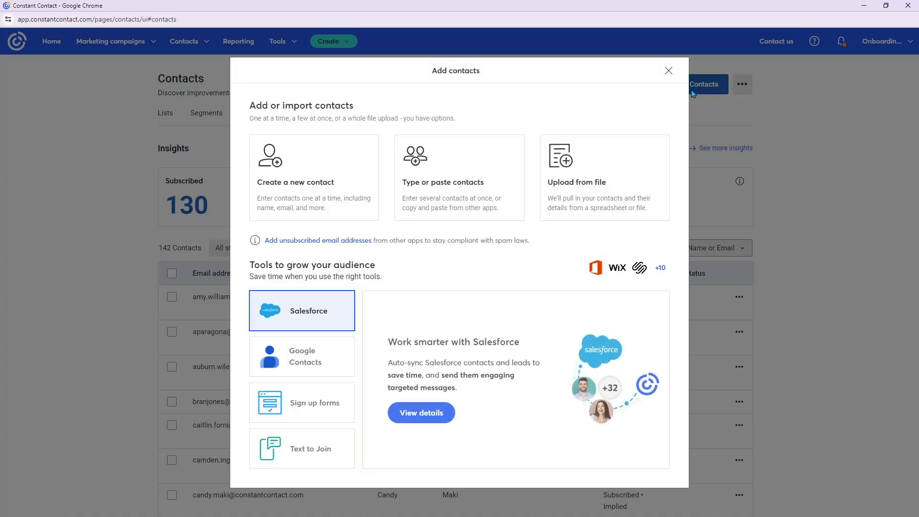
left_click(438, 199)
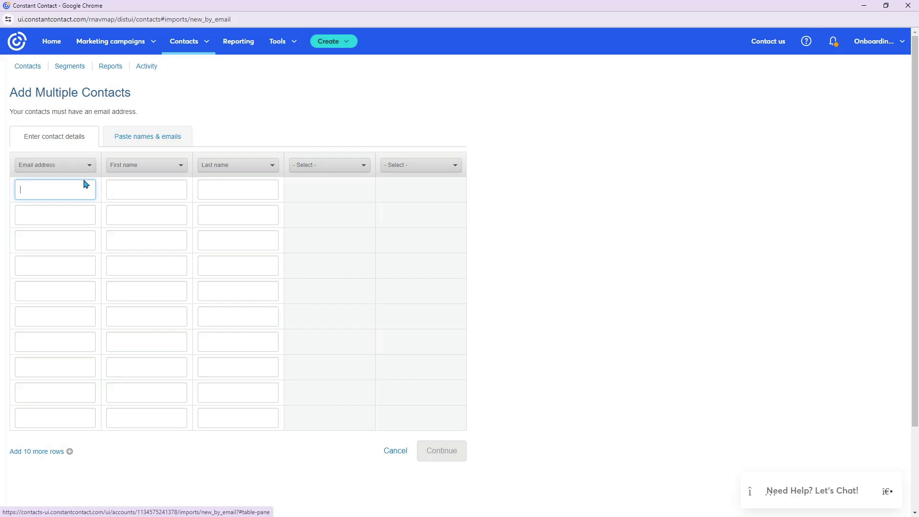
- Examine the entry columns for email address, first name and last name, and the field types offered for the two unassigned columns
left_click(116, 186)
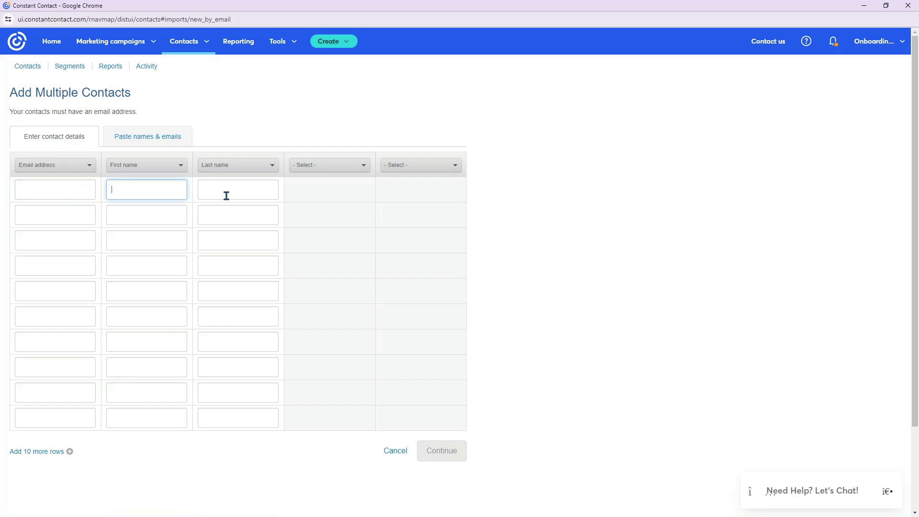
left_click(65, 191)
left_click(136, 190)
left_click(228, 189)
left_click(335, 167)
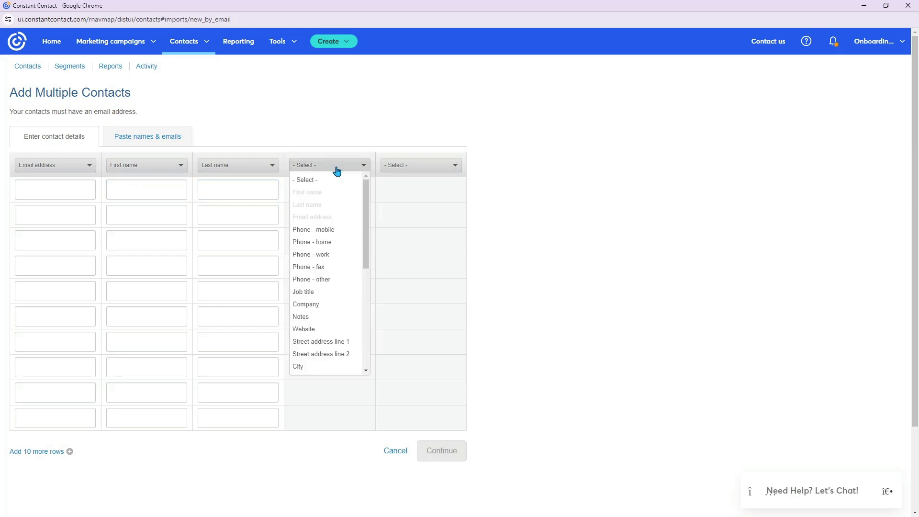
left_click(419, 167)
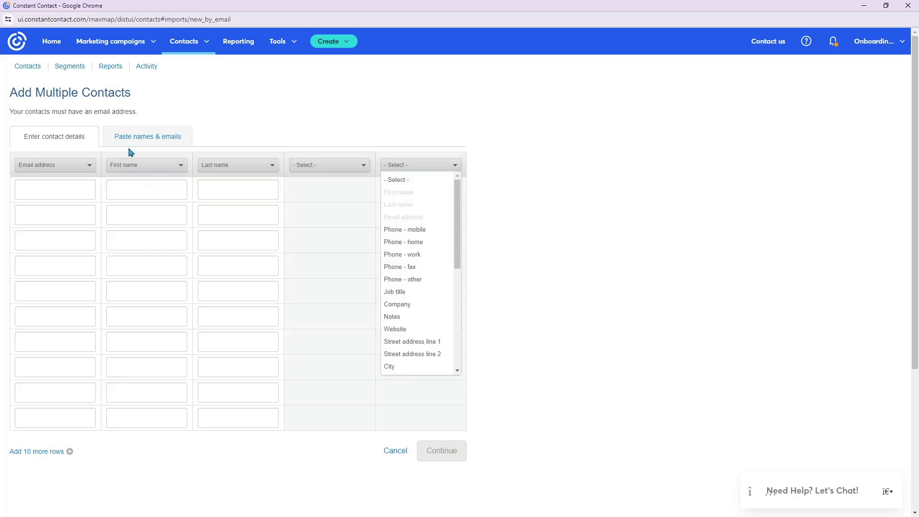
- Switch to pasting names and emails, and copy all the contacts from the Copy and Paste Contact List (1) file in Notepad
left_click(84, 190)
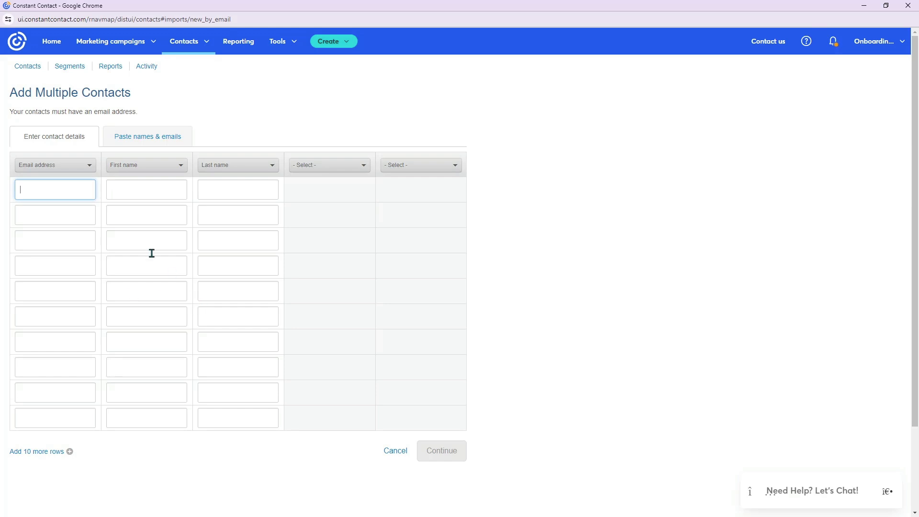
left_click(131, 139)
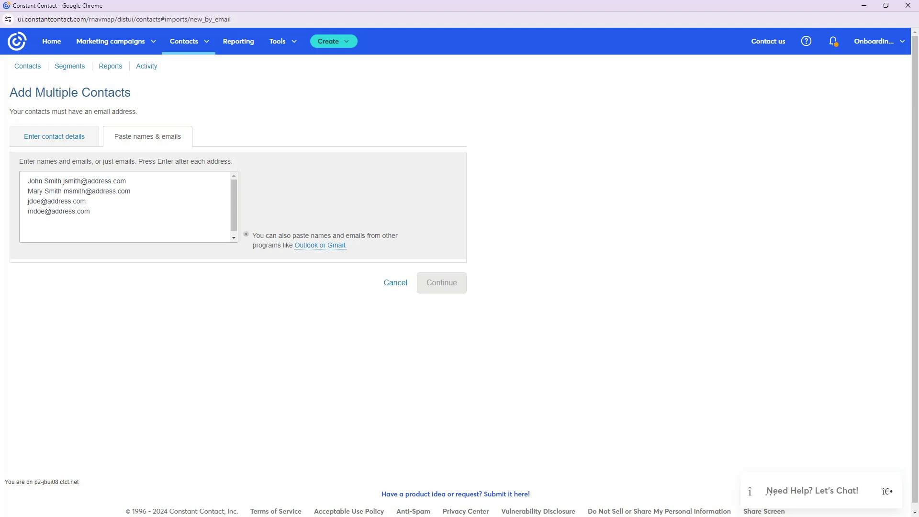
key("alt+Tab")
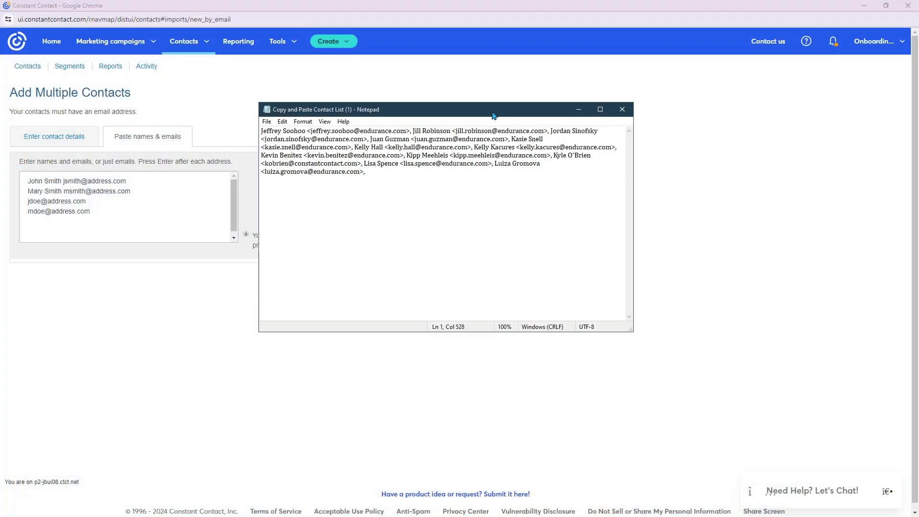
left_click_drag(494, 115, 651, 183)
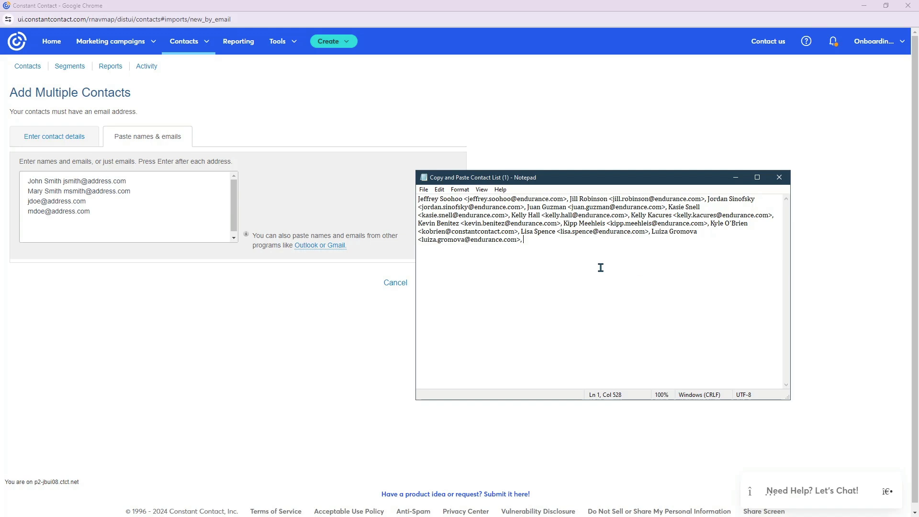
left_click_drag(583, 242, 392, 188)
right_click(569, 207)
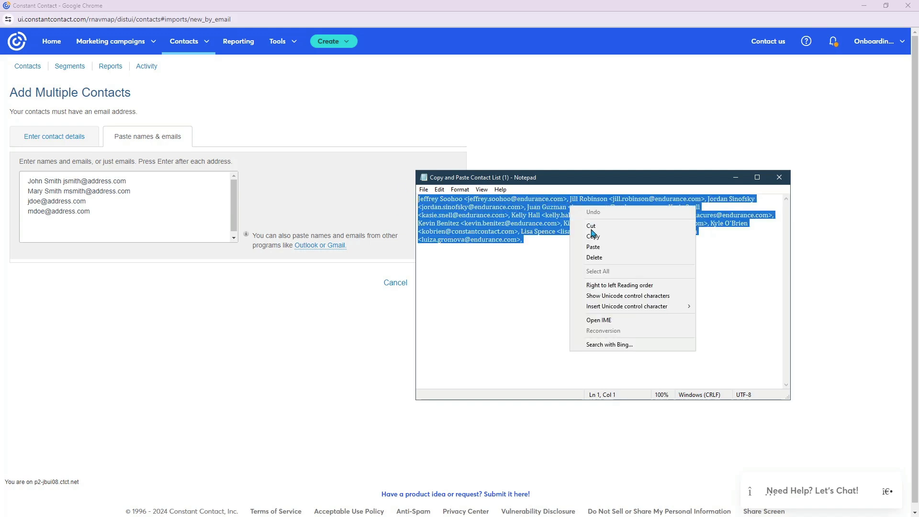
left_click(585, 237)
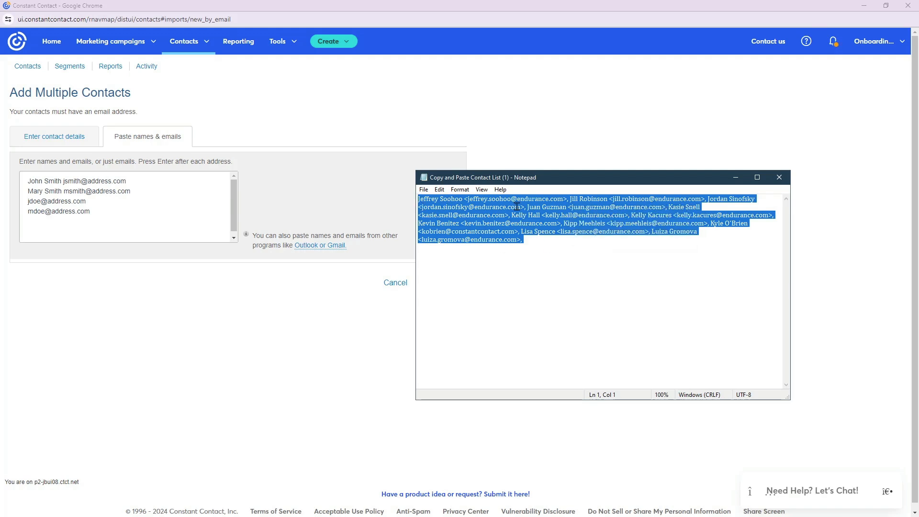
- Paste the copied contacts into the names and emails box in Constant Contact
left_click(118, 198)
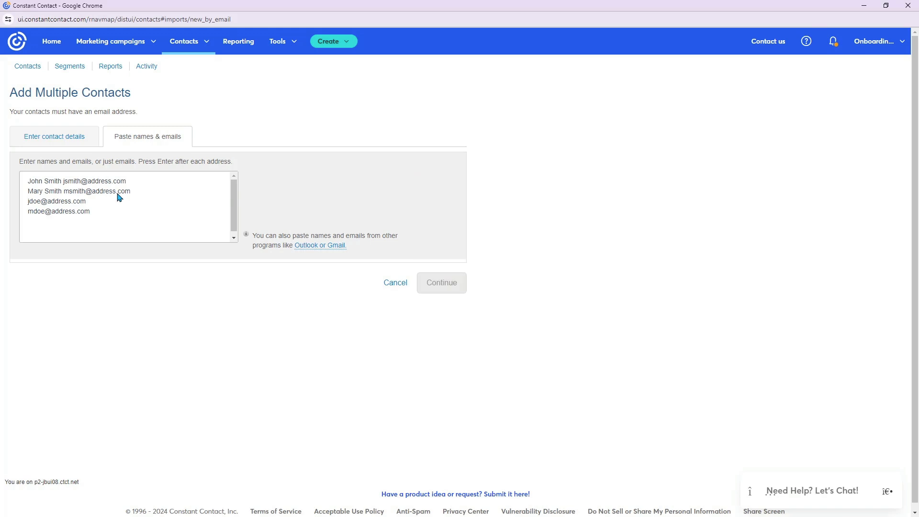
left_click(119, 197)
right_click(118, 194)
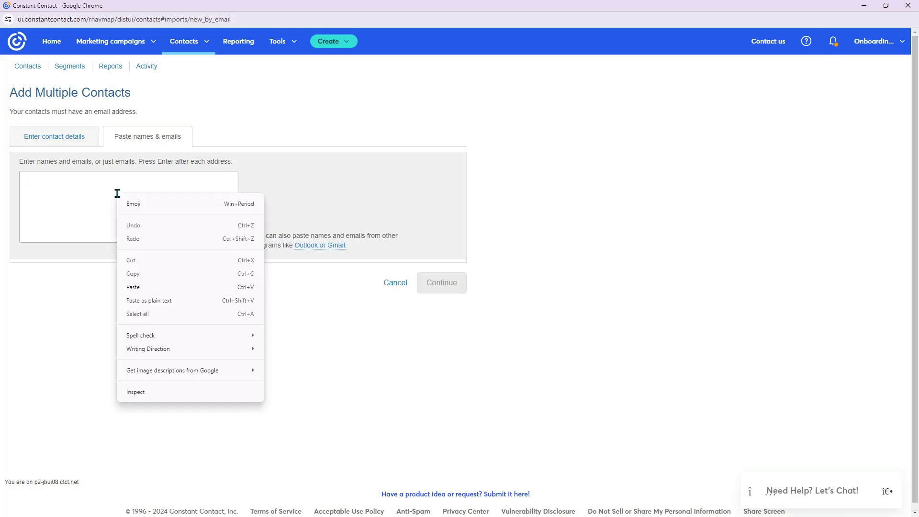
left_click(146, 289)
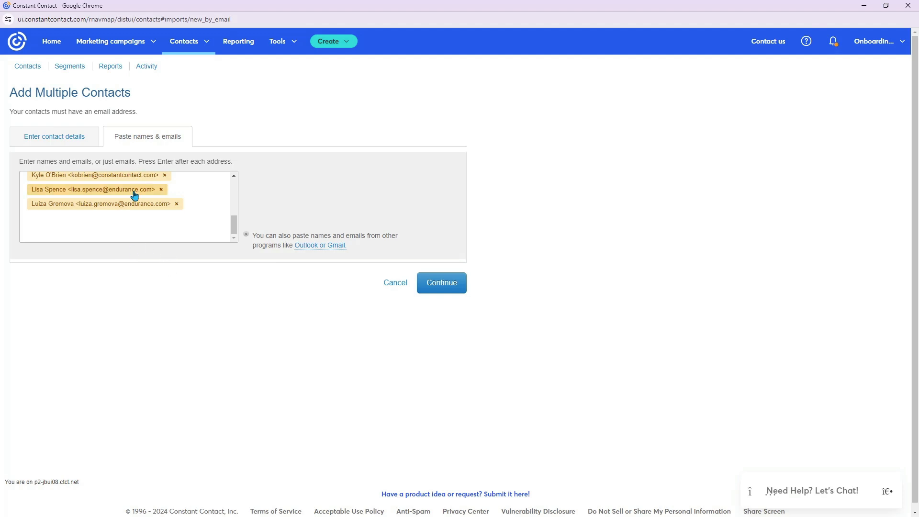
- Review the pasted contacts, open the last entry for editing, and continue to the organizing page
scroll(135, 195, "up", 5)
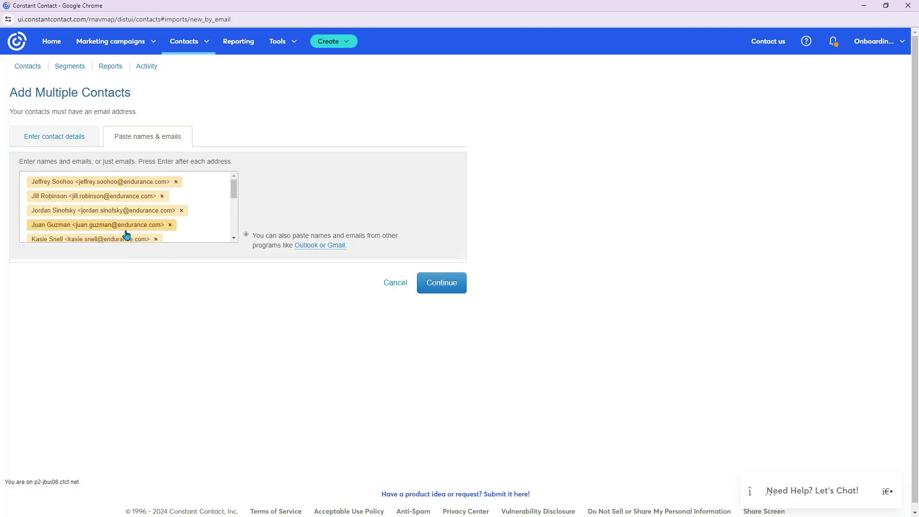
scroll(131, 204, "down", 3)
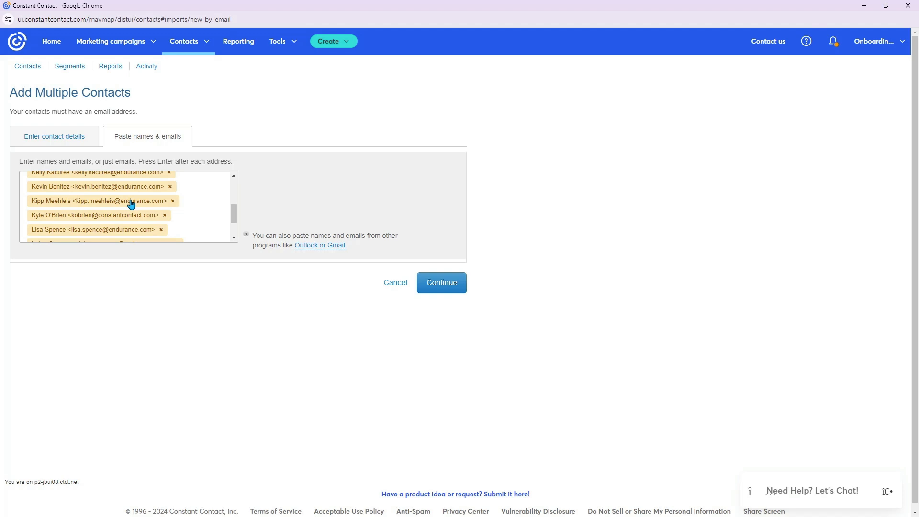
scroll(128, 218, "down", 2)
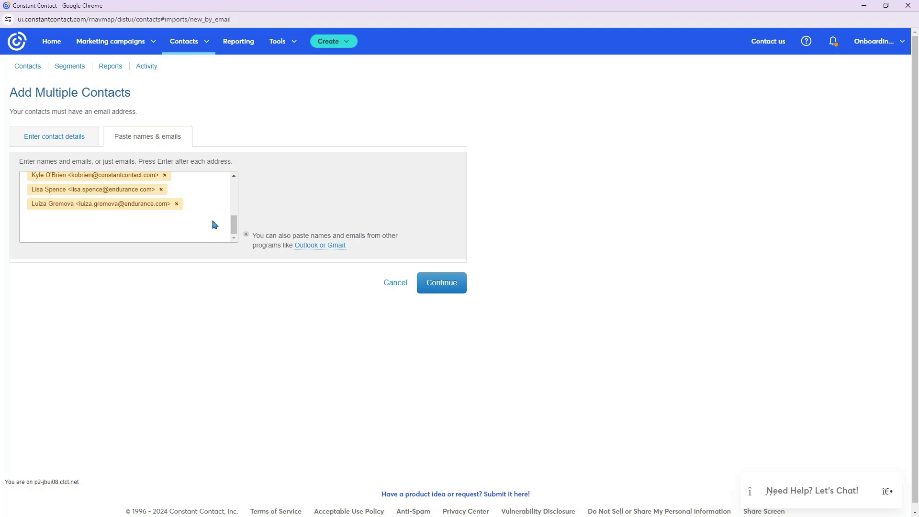
left_click(154, 207)
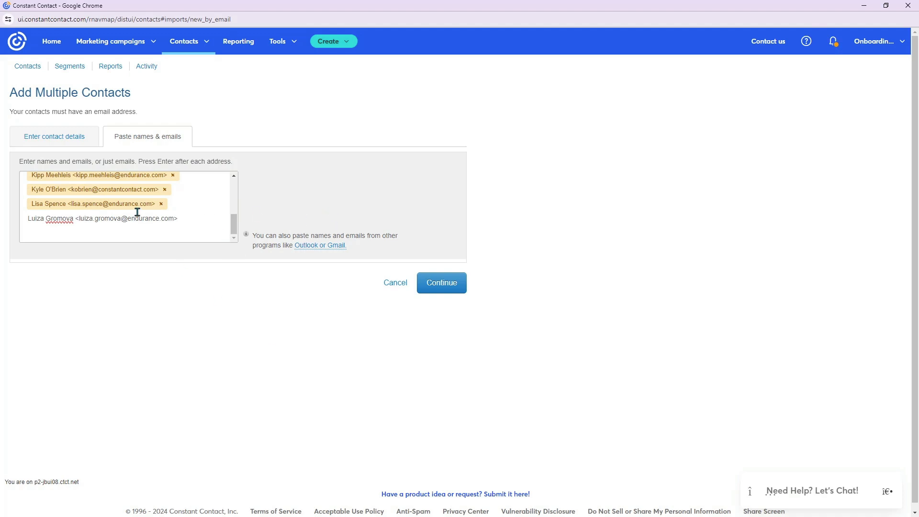
left_click(436, 282)
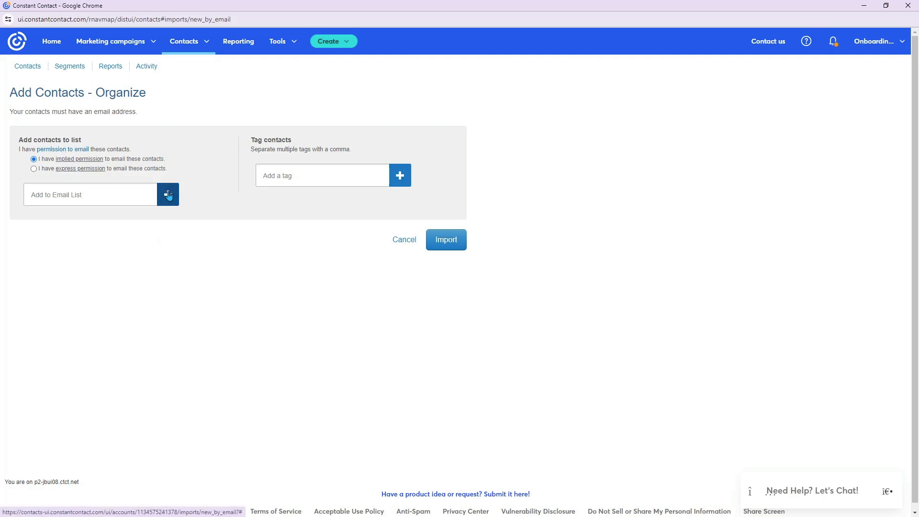
- Assign the pasted contacts to the Newsletter Contacts list and import them, staying on the site
left_click(168, 195)
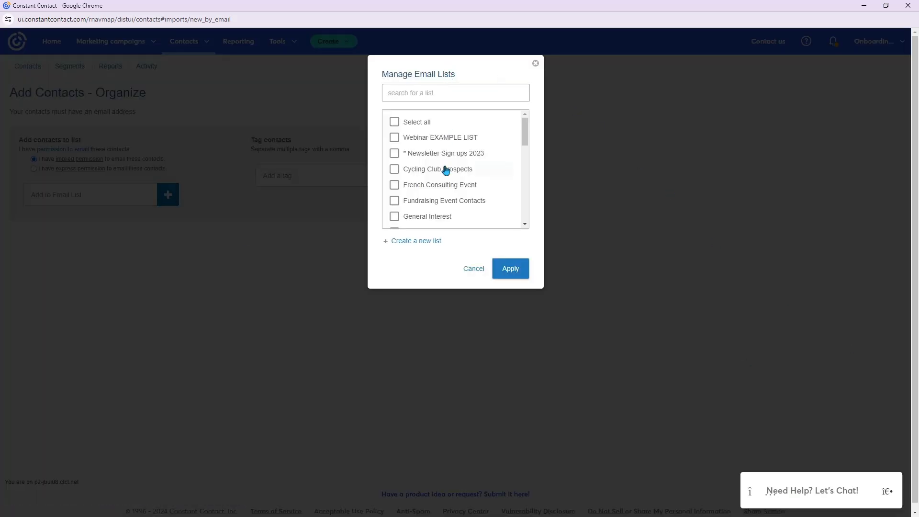
scroll(446, 171, "down", 2)
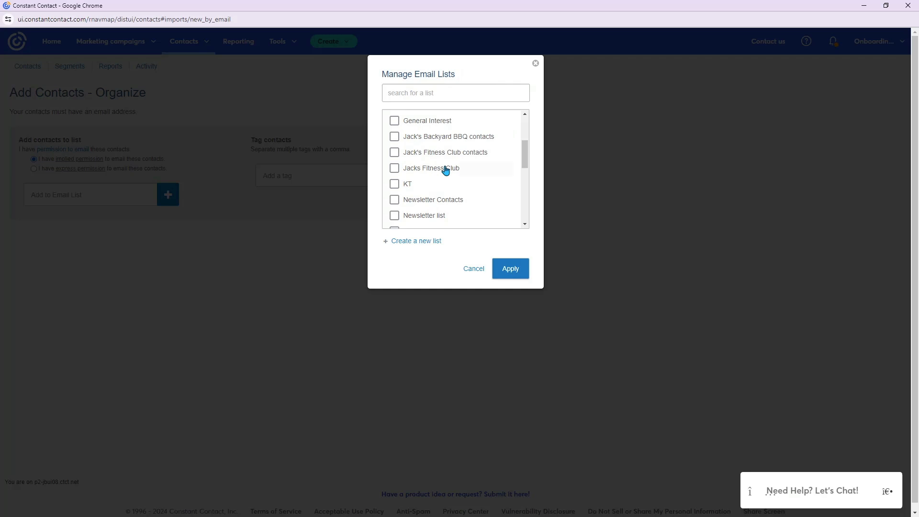
left_click(394, 201)
left_click(514, 279)
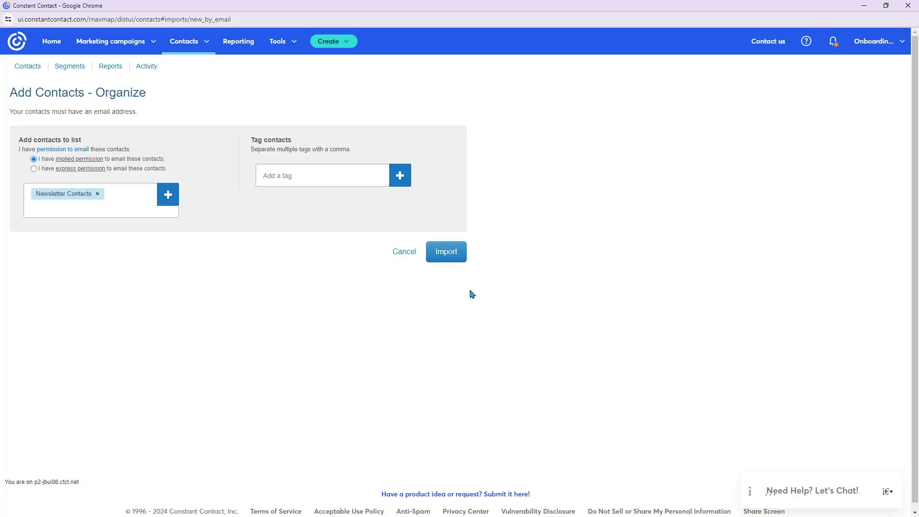
left_click(454, 257)
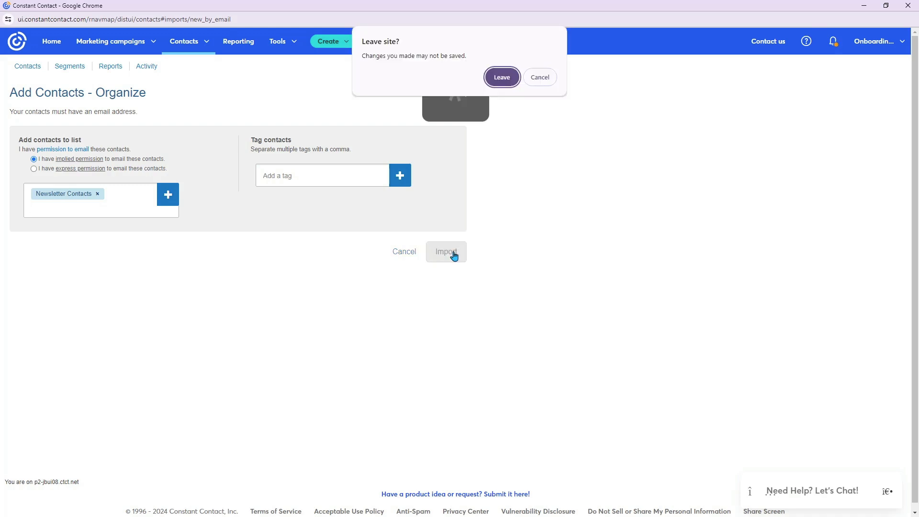
left_click(538, 78)
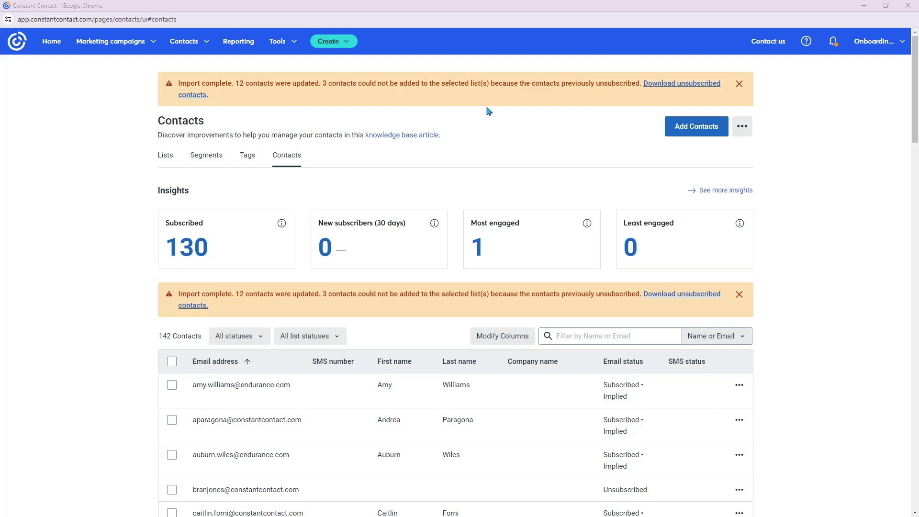
- Start adding contacts by file upload, and restore the sample contacts spreadsheet in Excel to a smaller window over the upload page
left_click(698, 126)
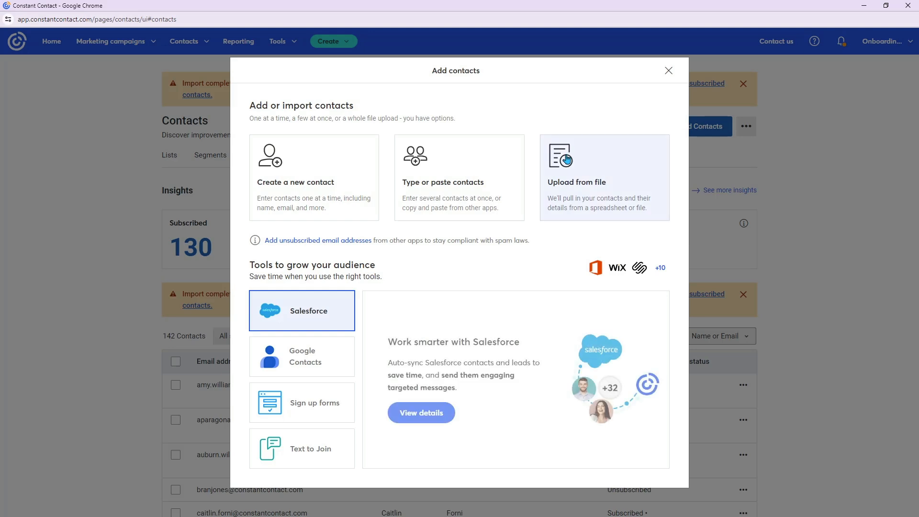
left_click(610, 178)
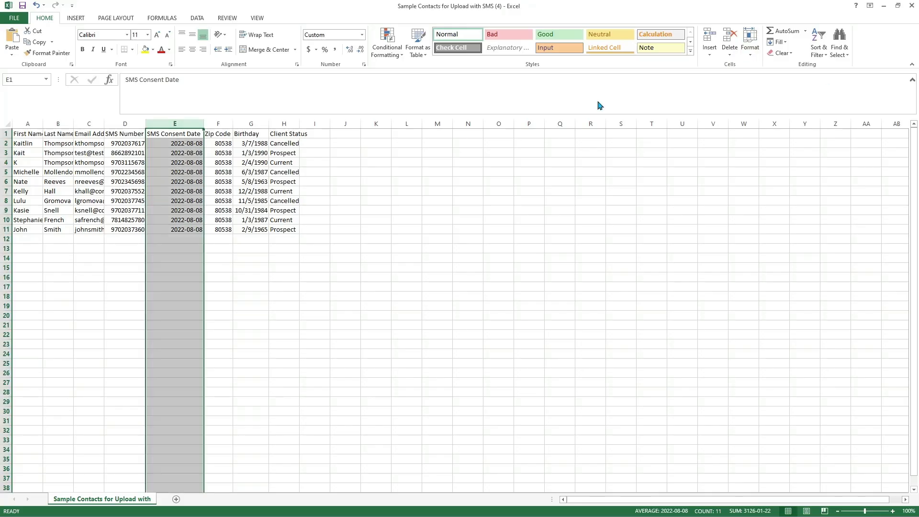
left_click(643, 220)
left_click_drag(553, 5, 498, 26)
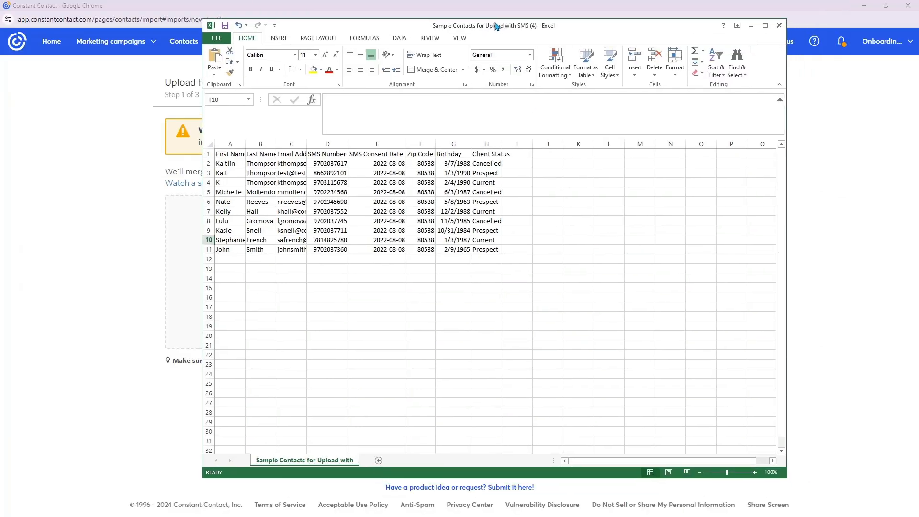
- Widen the First Name, Last Name, Email Address and Client Status columns so their contents fit
left_click_drag(245, 143, 250, 143)
double_click(281, 144)
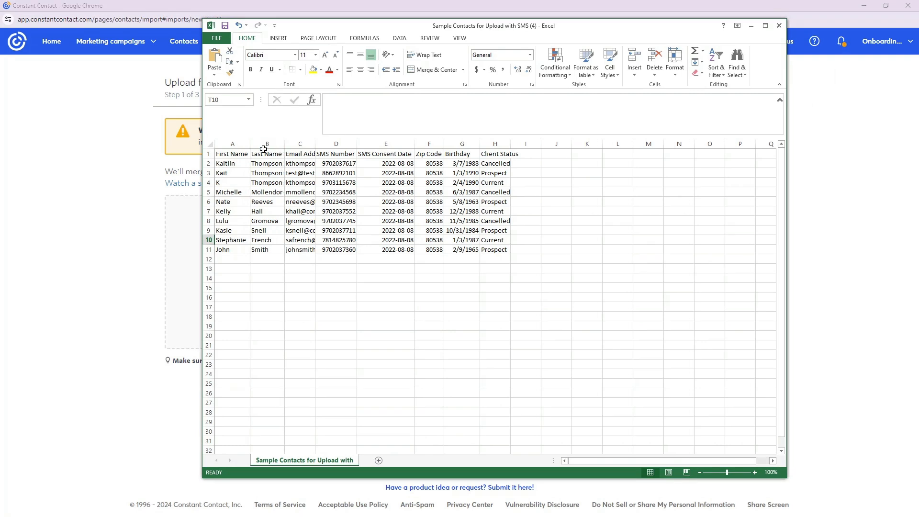
left_click(234, 144)
left_click(267, 144)
left_click(300, 143)
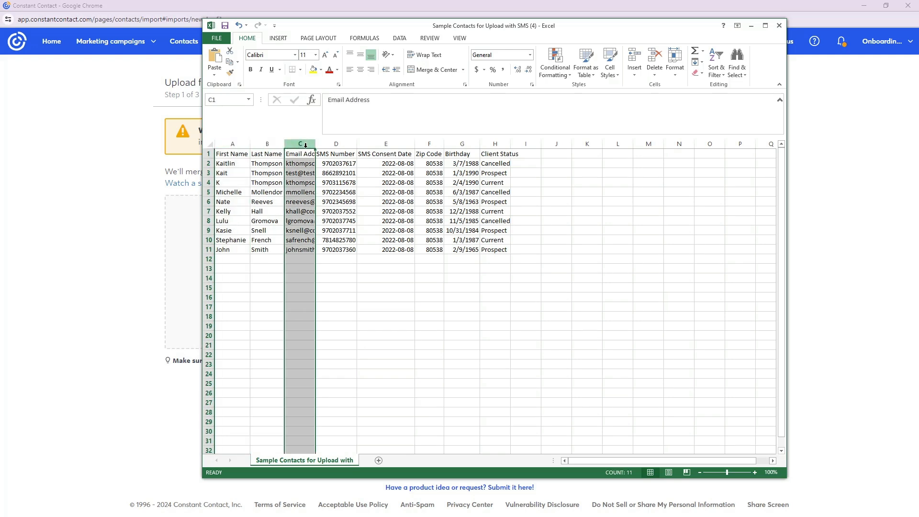
double_click(318, 144)
left_click(583, 242)
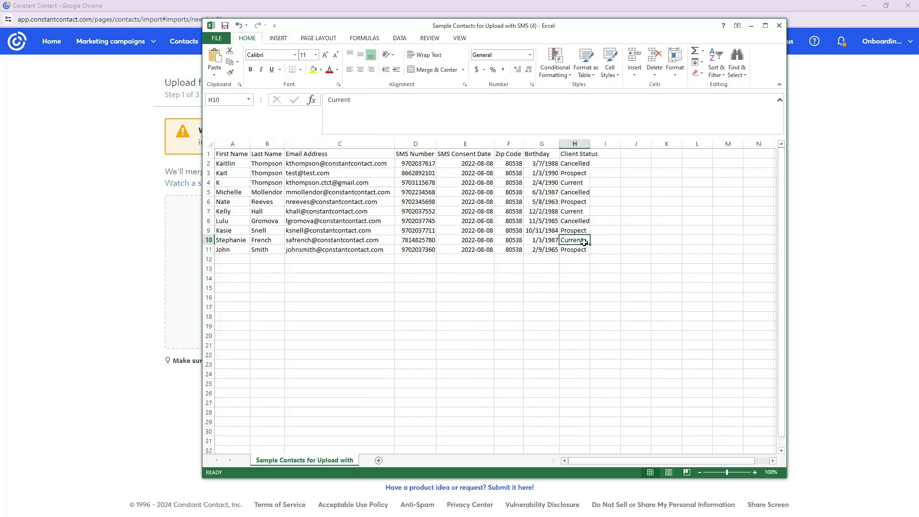
left_click_drag(590, 143, 604, 144)
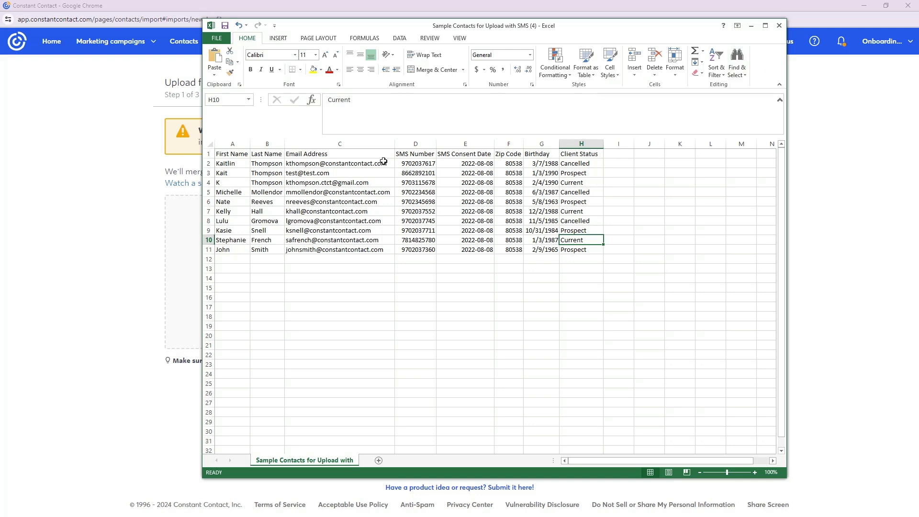
- Examine the Email Address, SMS Number, SMS Consent Date, Birthday and Client Status columns and how their data is formatted
left_click(364, 144)
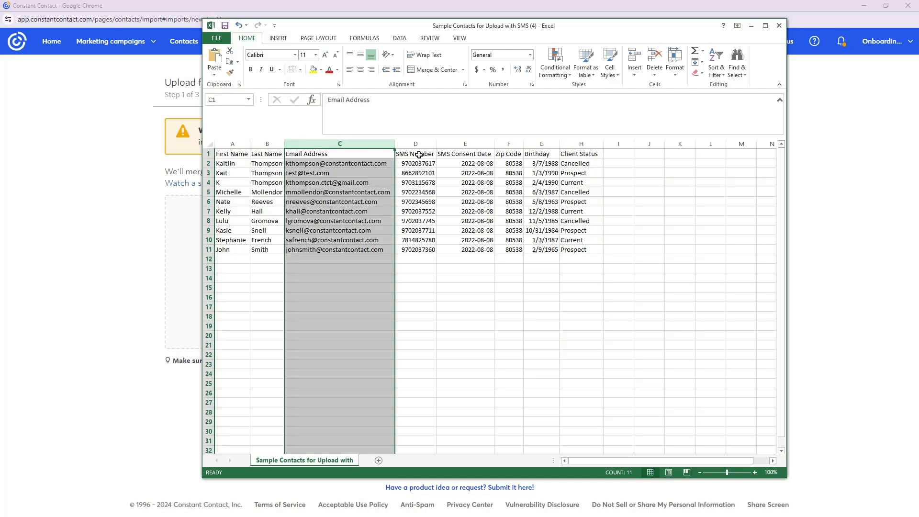
left_click(418, 154)
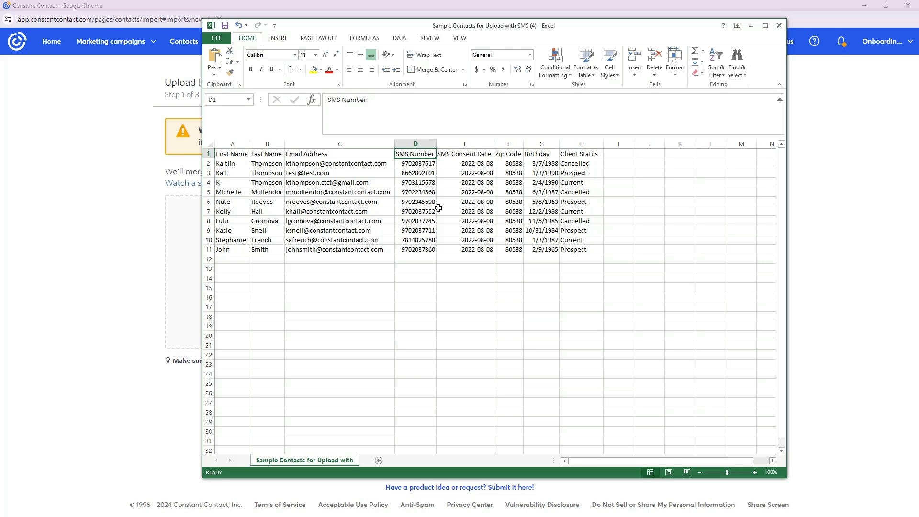
left_click_drag(420, 143, 457, 147)
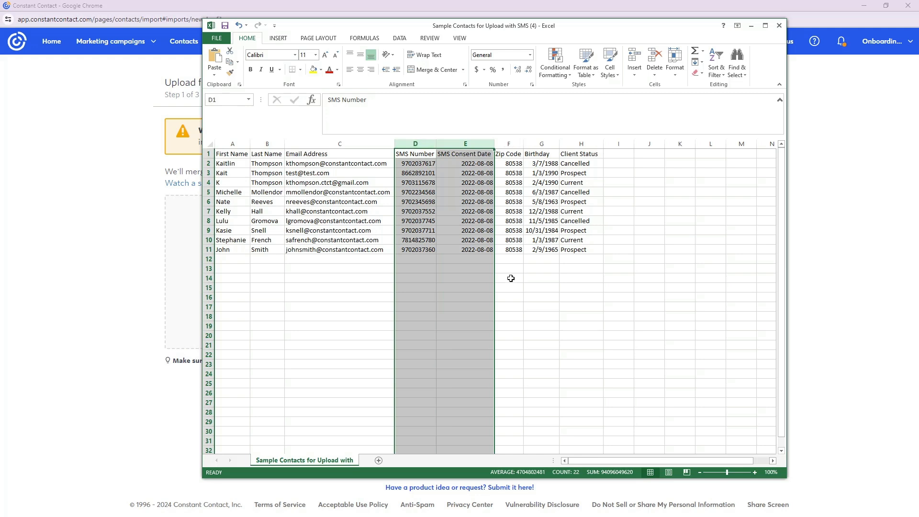
left_click(430, 162)
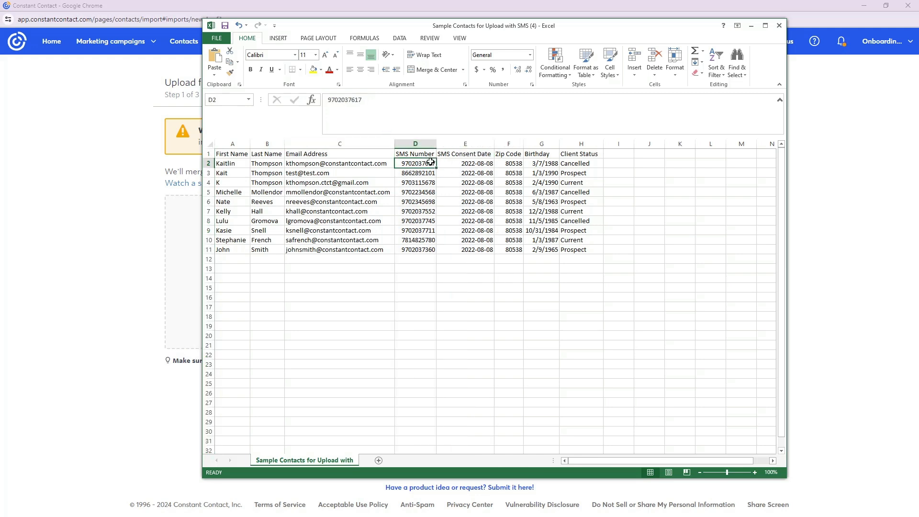
left_click(453, 163)
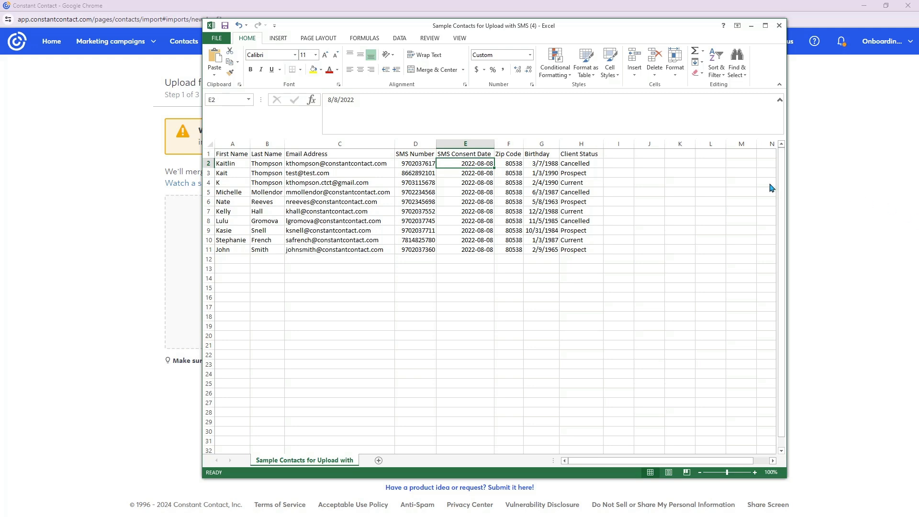
left_click(540, 152)
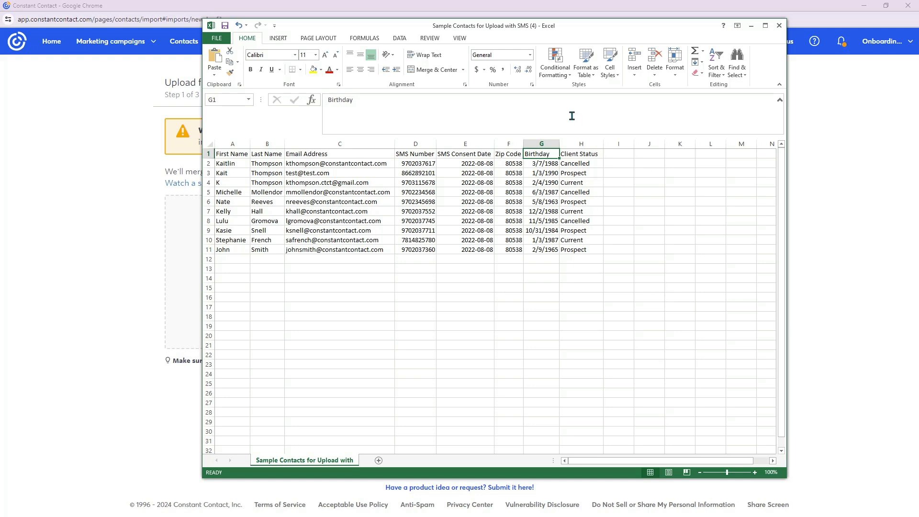
left_click(579, 156)
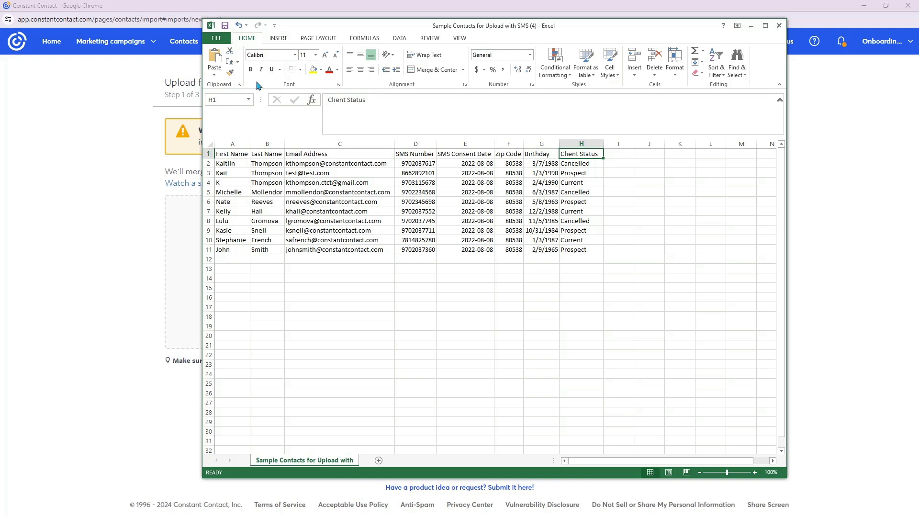
- Put the spreadsheet window away and choose the file Sample Contacts for Upload with SMS (4) from the Desktop for upload
left_click(640, 8)
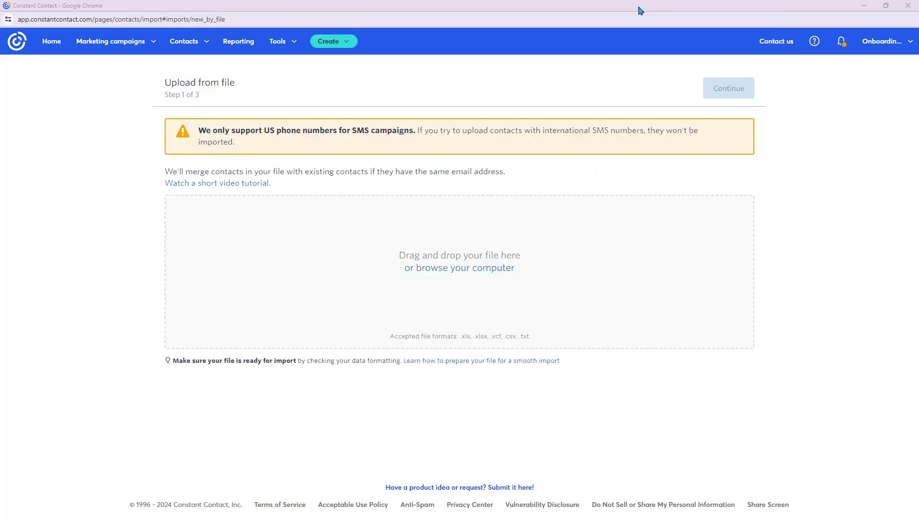
left_click(498, 273)
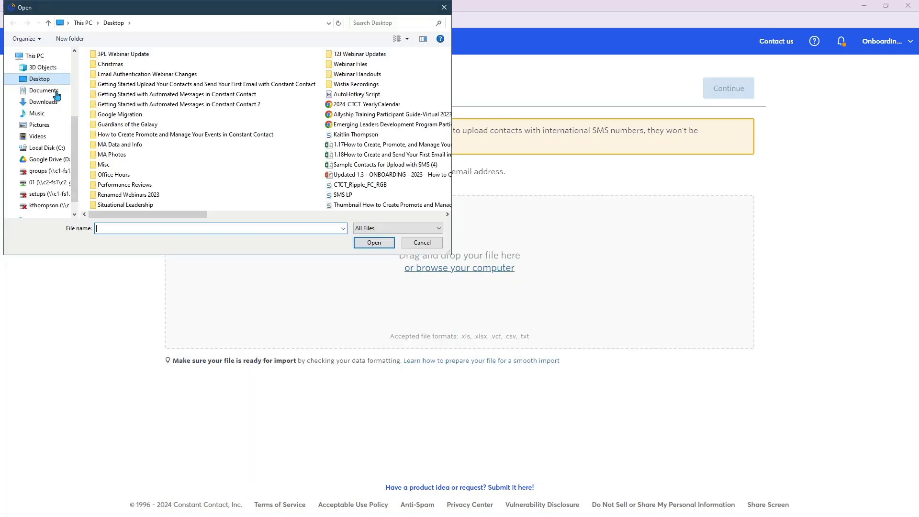
double_click(359, 165)
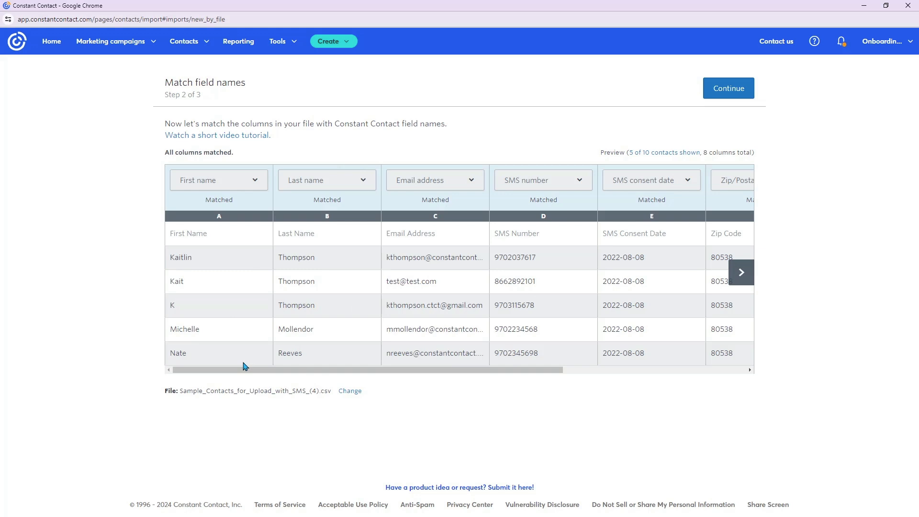
- Check the field matching options for the First name, Last name, Email address and SMS number columns
left_click(231, 181)
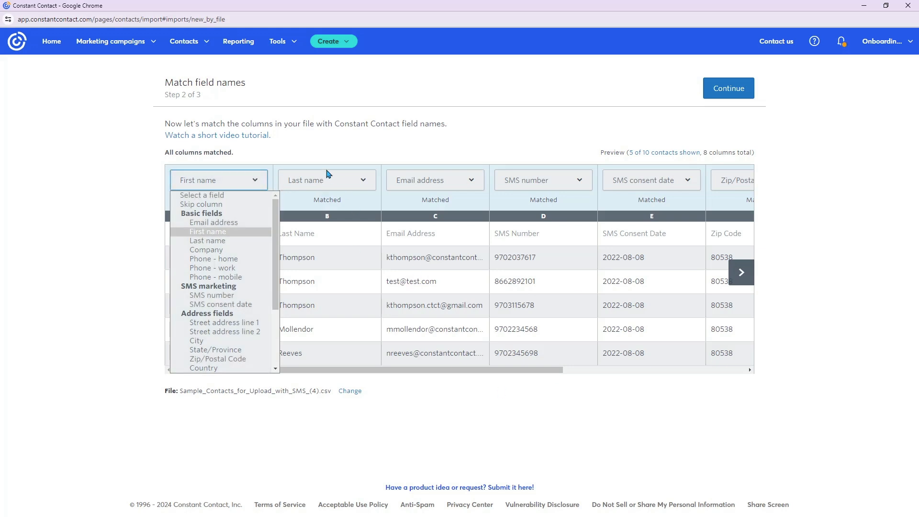
left_click(329, 184)
left_click(420, 182)
left_click(548, 194)
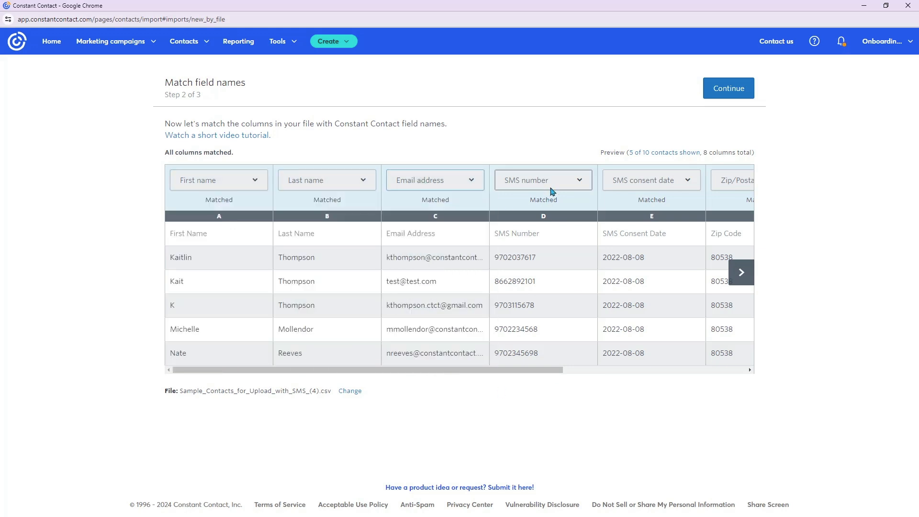
left_click(550, 184)
left_click(822, 336)
- Match the Client Status column to a new custom text field named Status
left_click(739, 278)
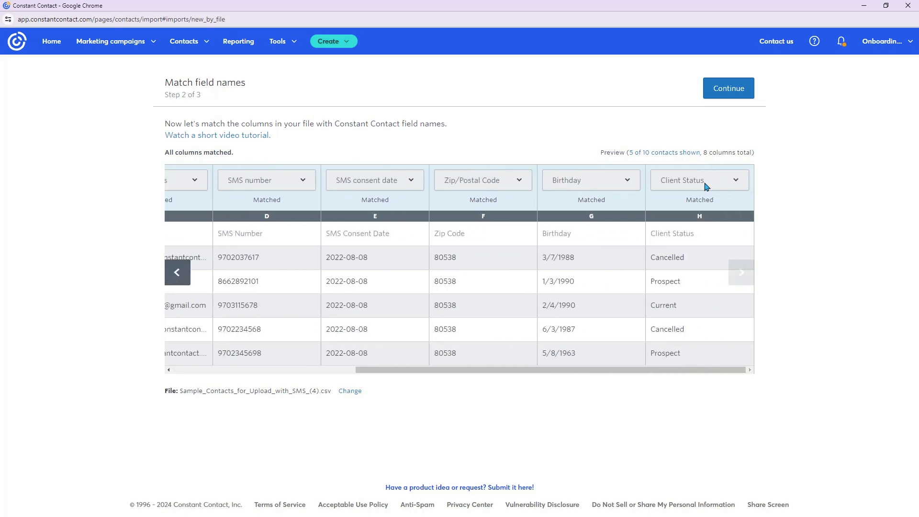
left_click(706, 181)
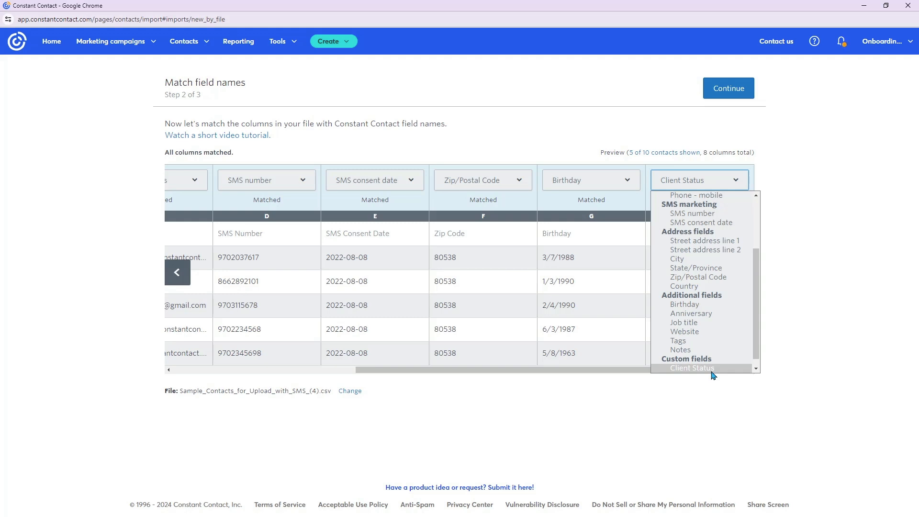
scroll(699, 320, "down", 1)
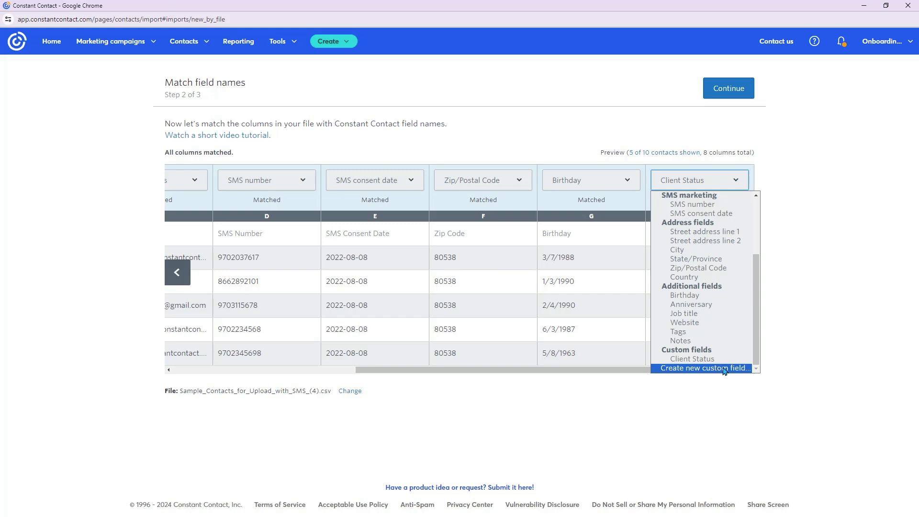
left_click(725, 369)
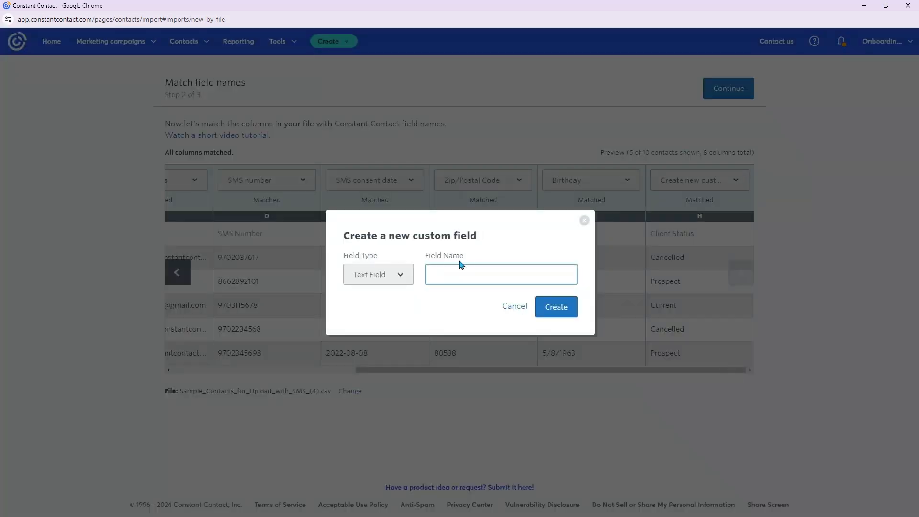
type("Status")
left_click(400, 274)
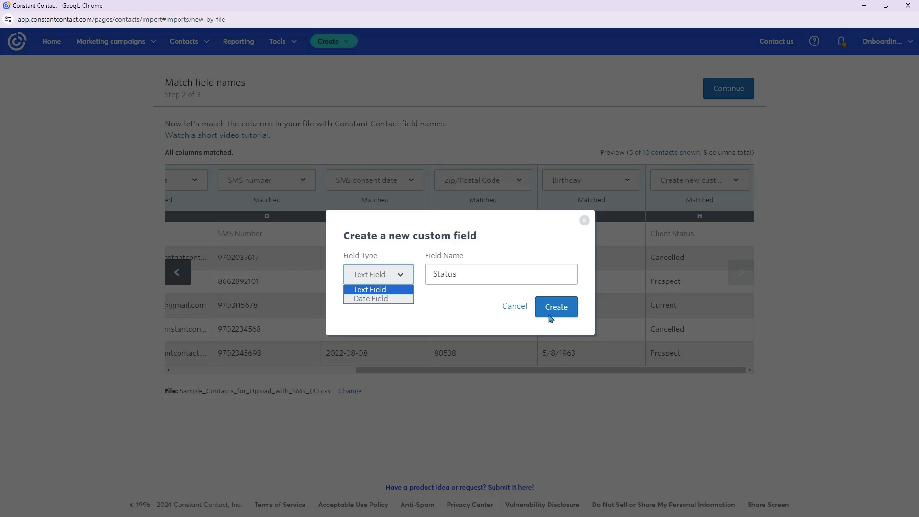
left_click(492, 318)
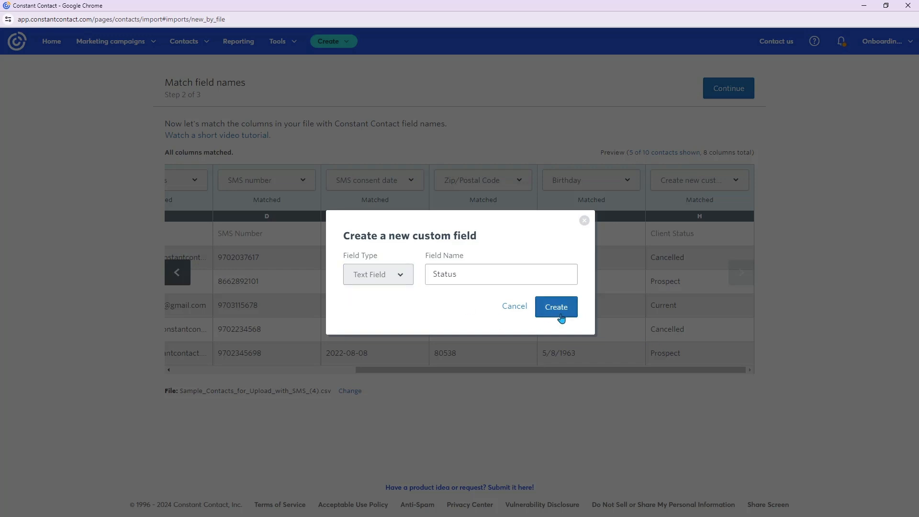
left_click(557, 308)
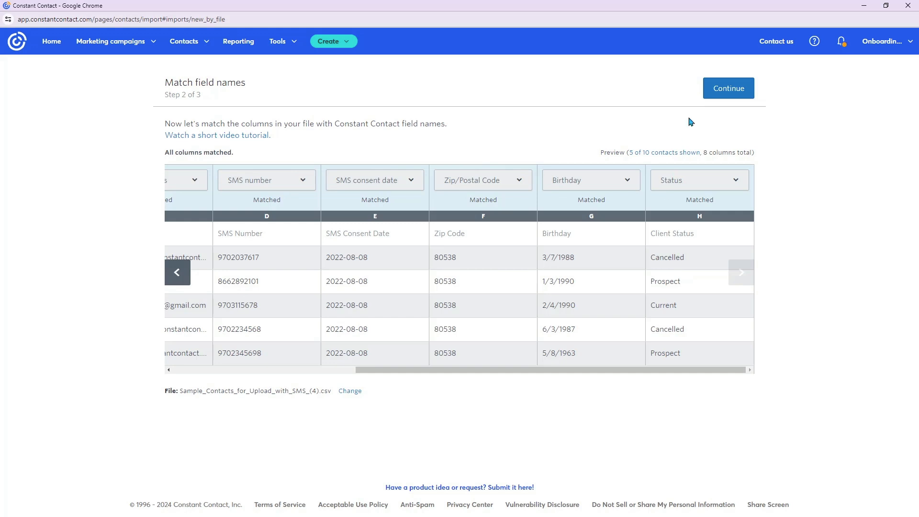
- Accept the field matches and confirm that the contacts have explicitly consented to receiving SMS messages
left_click(716, 98)
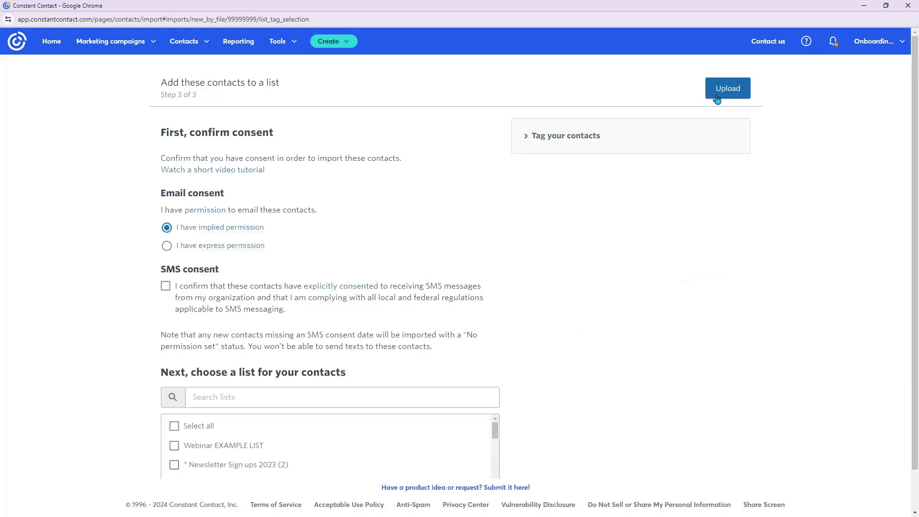
scroll(305, 283, "down", 1)
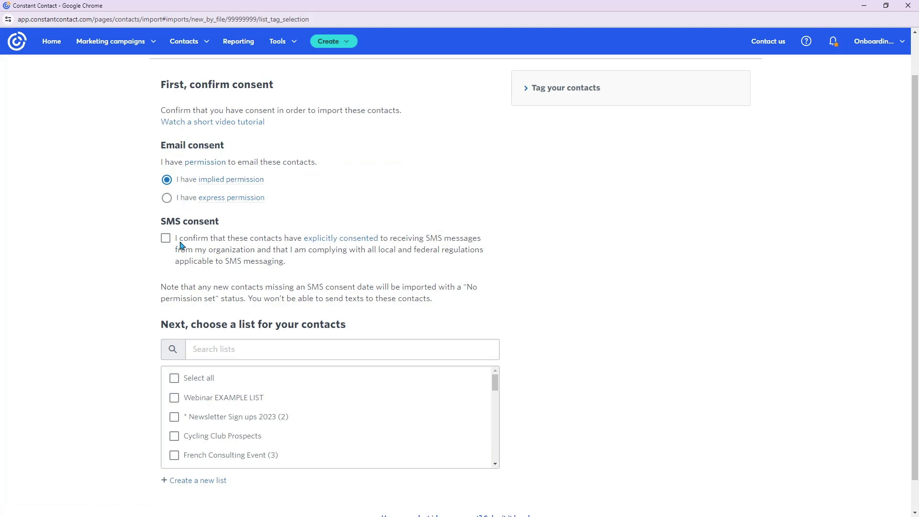
left_click(166, 238)
- Assign the file's contacts to the Newsletter Contacts list and upload them
scroll(270, 395, "down", 5)
scroll(272, 396, "down", 3)
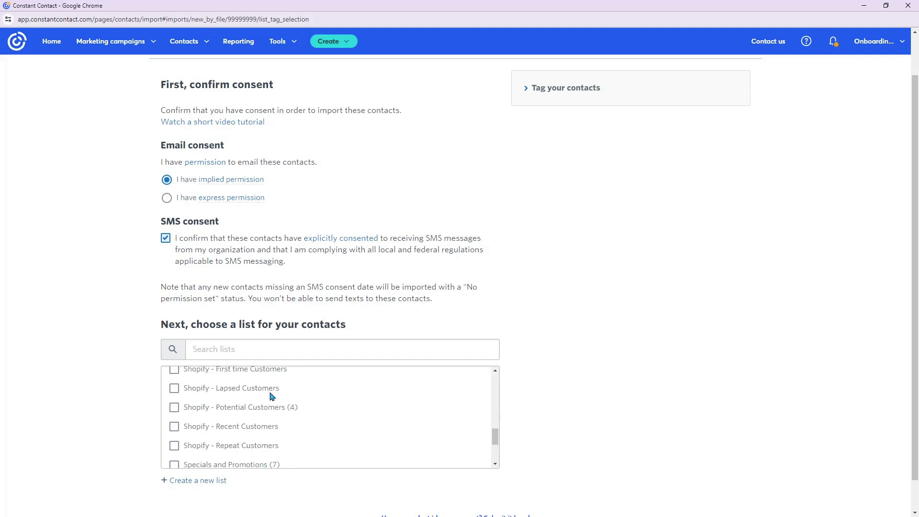
scroll(242, 396, "up", 4)
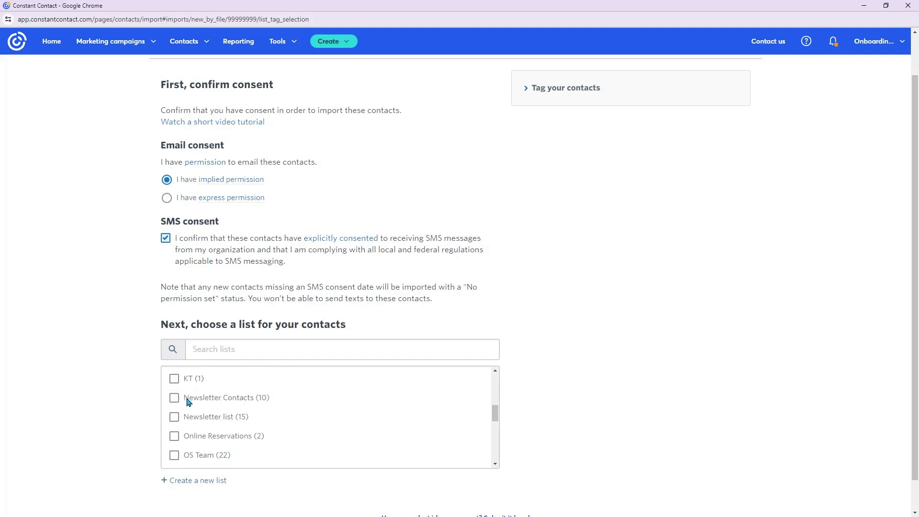
left_click(174, 398)
scroll(631, 417, "down", 1)
scroll(630, 417, "up", 3)
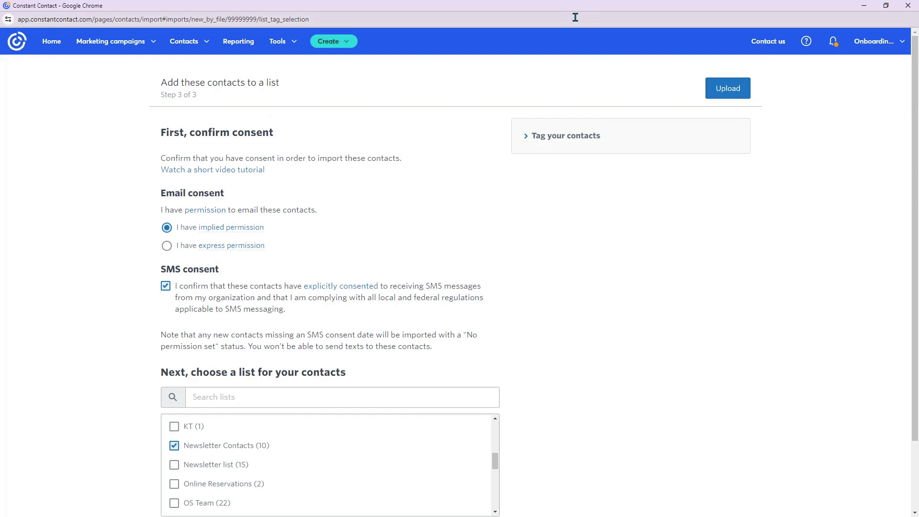
left_click(726, 93)
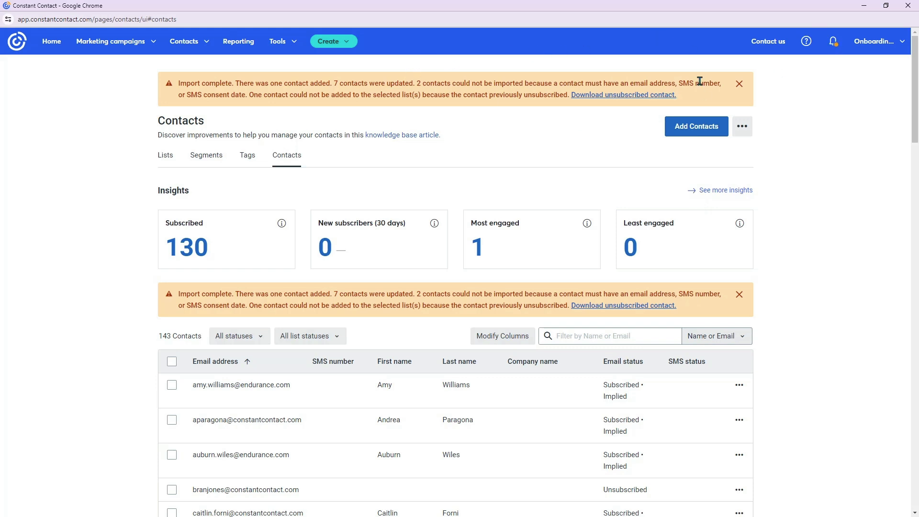
- Dismiss both import notices on the Contacts page and look over the contacts table
left_click(739, 84)
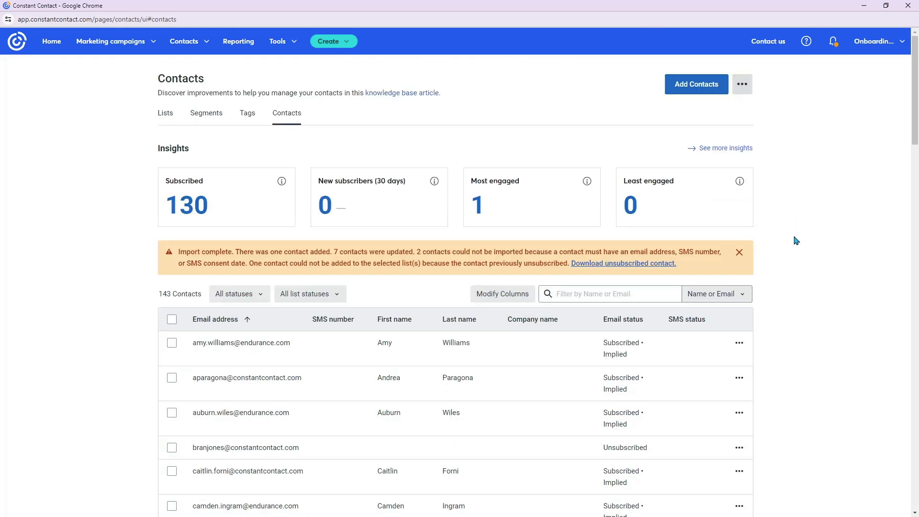
left_click(736, 253)
scroll(731, 300, "down", 17)
scroll(728, 299, "up", 11)
scroll(300, 394, "up", 4)
scroll(299, 394, "up", 3)
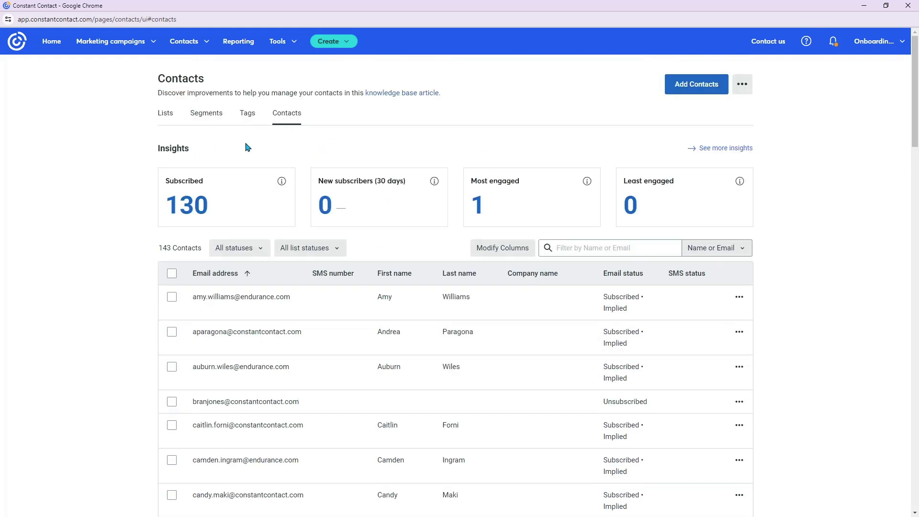
- Open the overview of contact lists and review the contact counts per list, including Newsletter Contacts
left_click(166, 120)
scroll(414, 346, "down", 5)
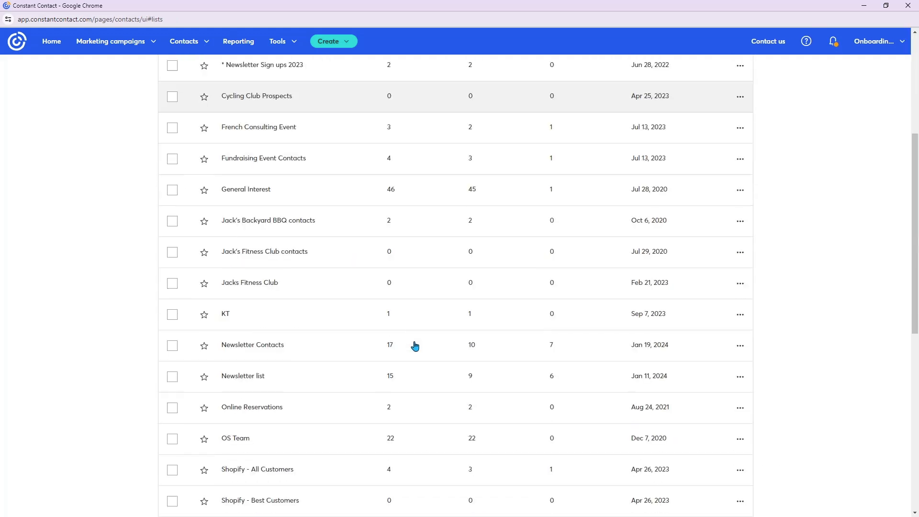
scroll(414, 346, "down", 9)
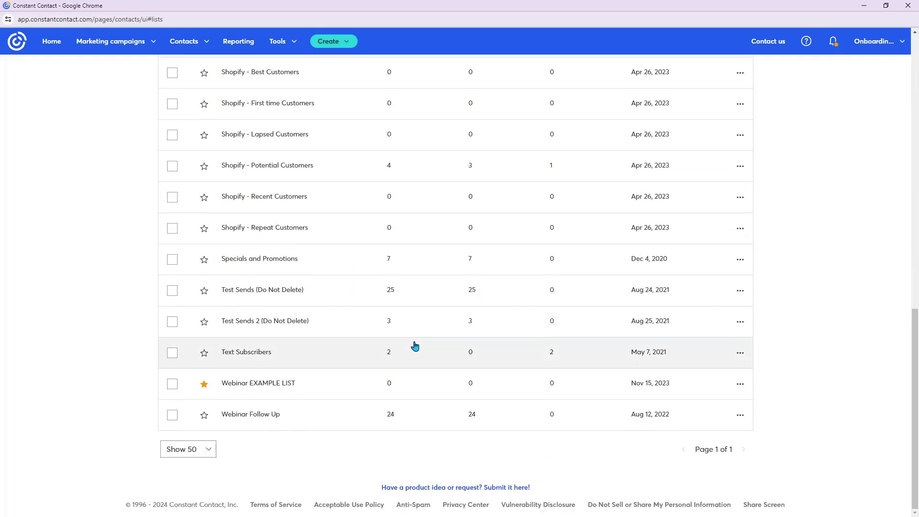
scroll(415, 346, "up", 5)
scroll(412, 326, "up", 9)
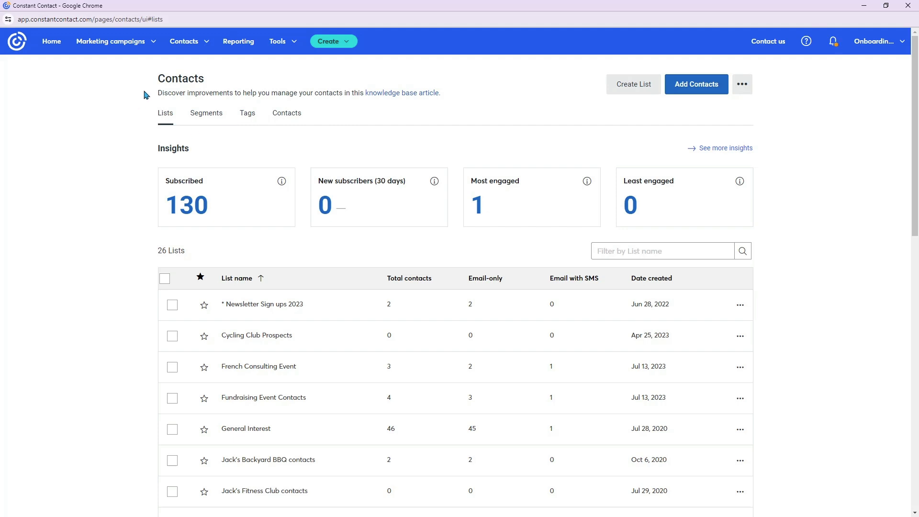
- Go to the email campaigns overview and start creating a new email
left_click(130, 48)
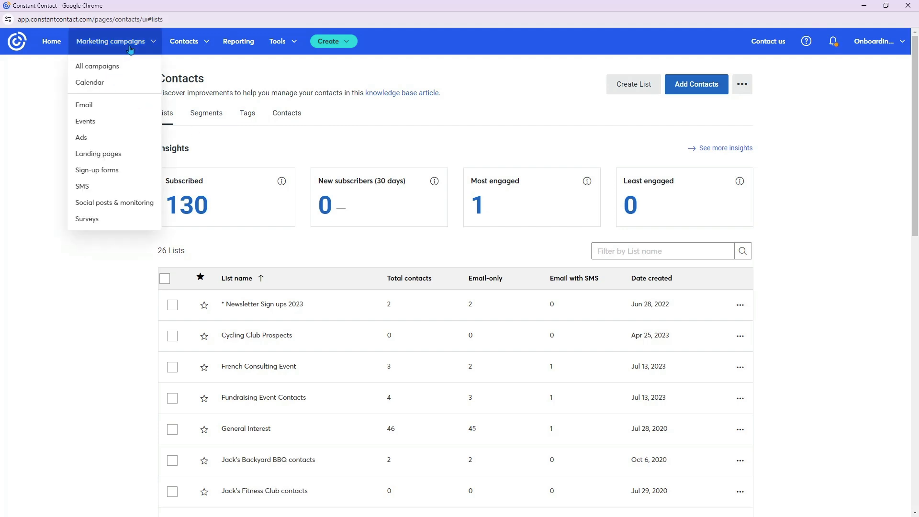
left_click(130, 110)
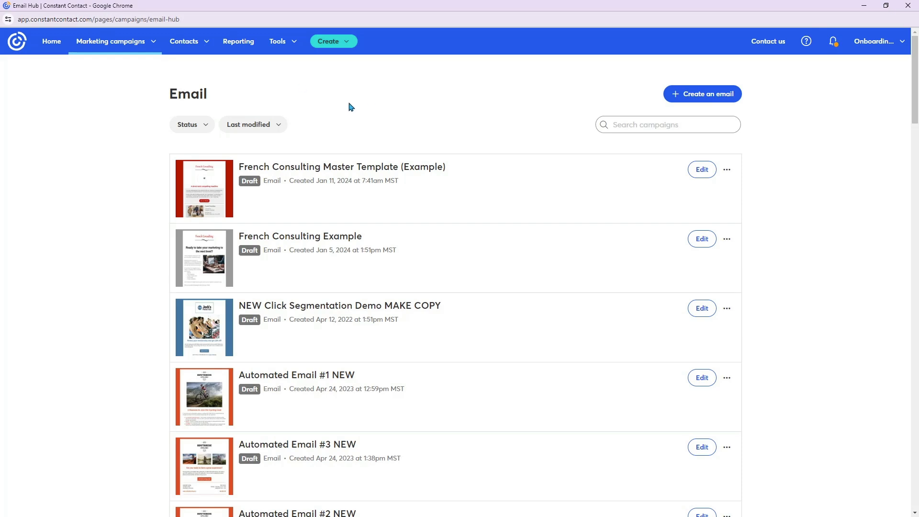
scroll(401, 282, "down", 1)
scroll(401, 282, "up", 1)
left_click(693, 98)
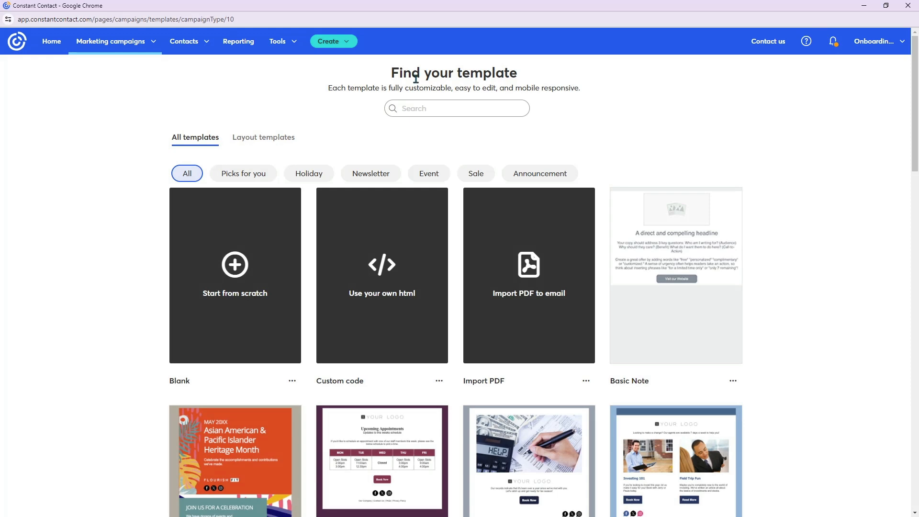
- Examine the template search and the range of email templates available under All templates
left_click(431, 108)
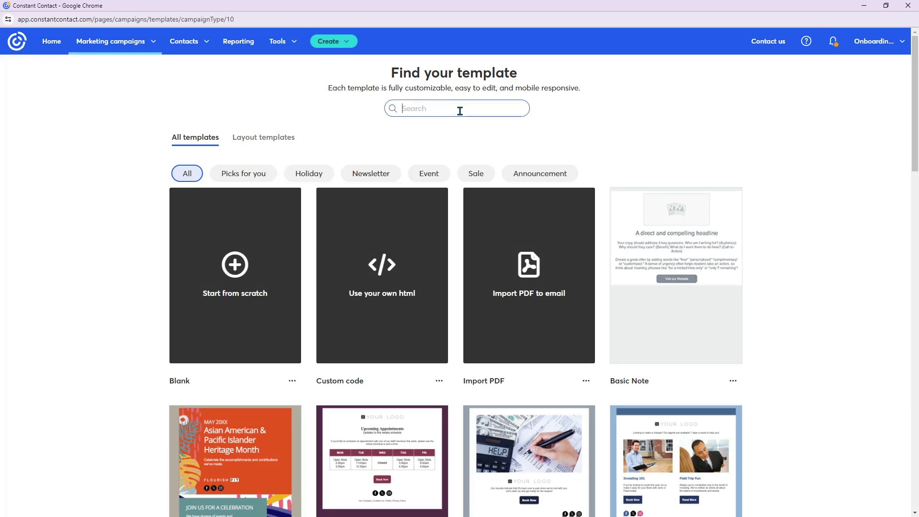
scroll(715, 364, "down", 2)
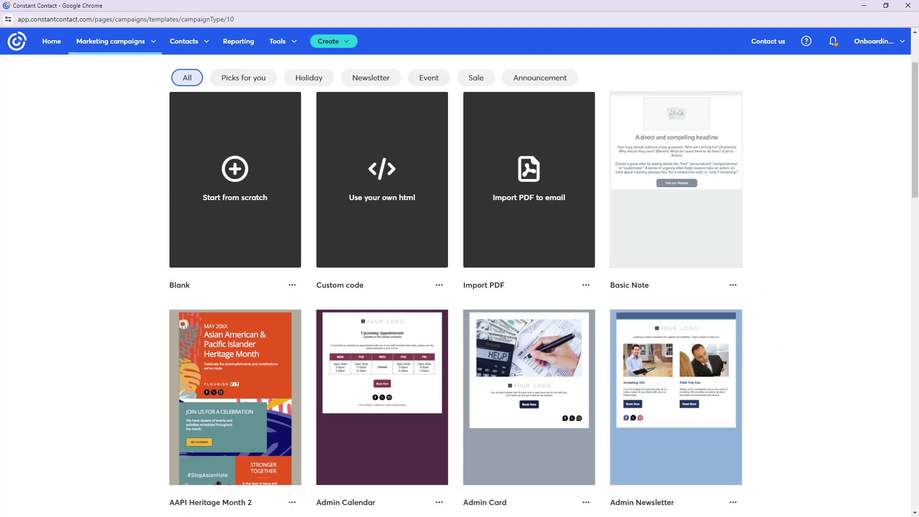
scroll(736, 417, "down", 8)
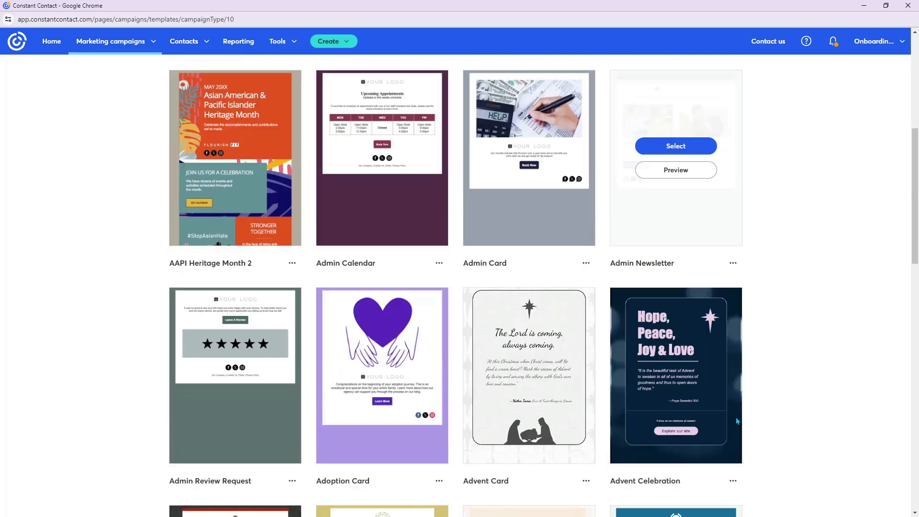
scroll(813, 384, "down", 2)
scroll(812, 385, "down", 6)
scroll(812, 384, "up", 15)
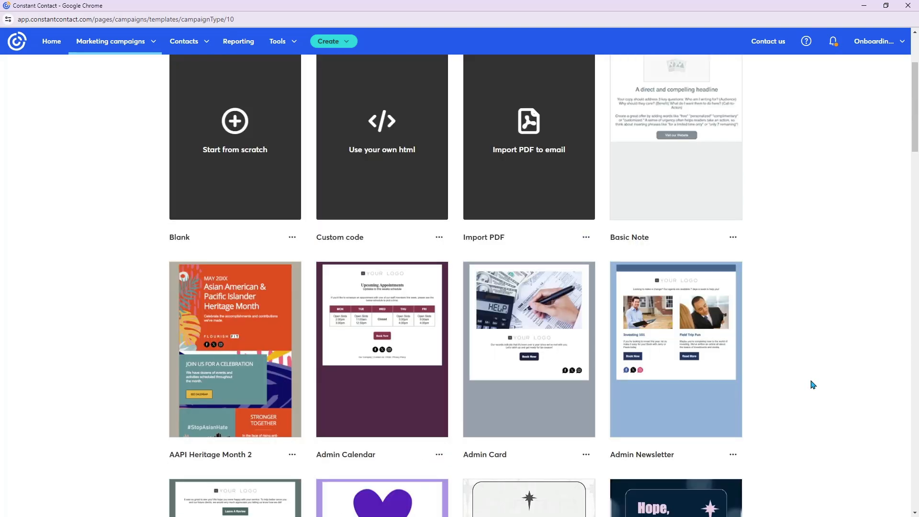
scroll(812, 384, "up", 3)
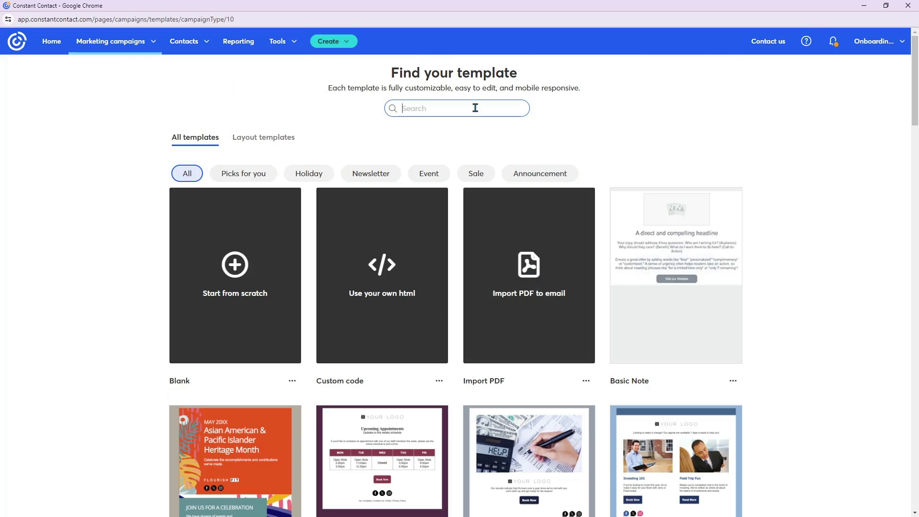
scroll(822, 346, "down", 6)
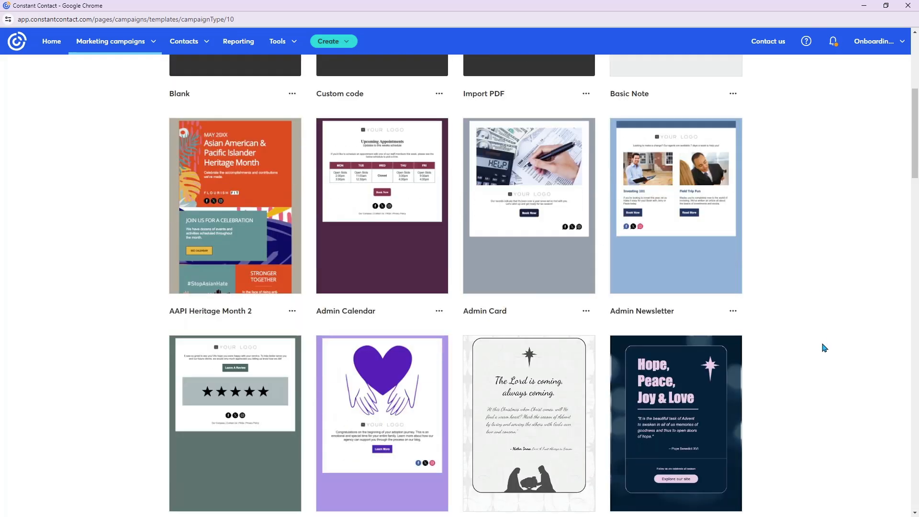
scroll(747, 343, "down", 2)
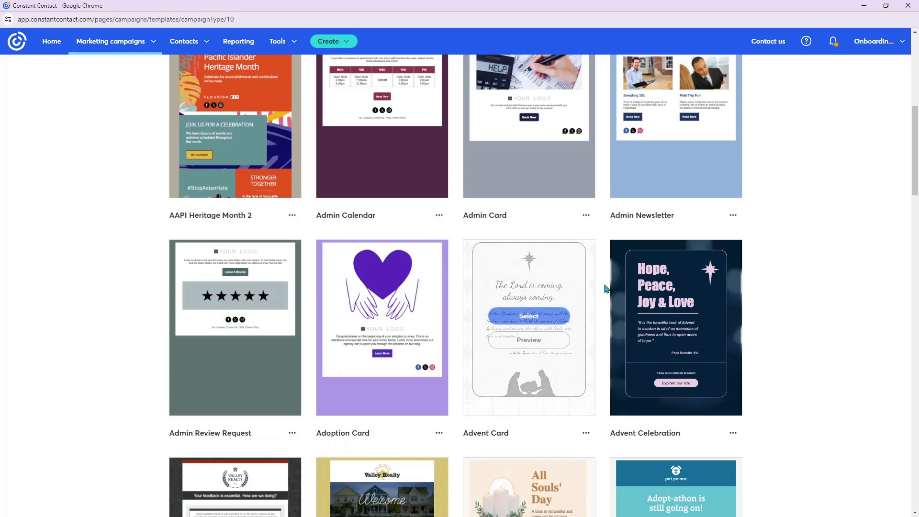
scroll(615, 308, "down", 4)
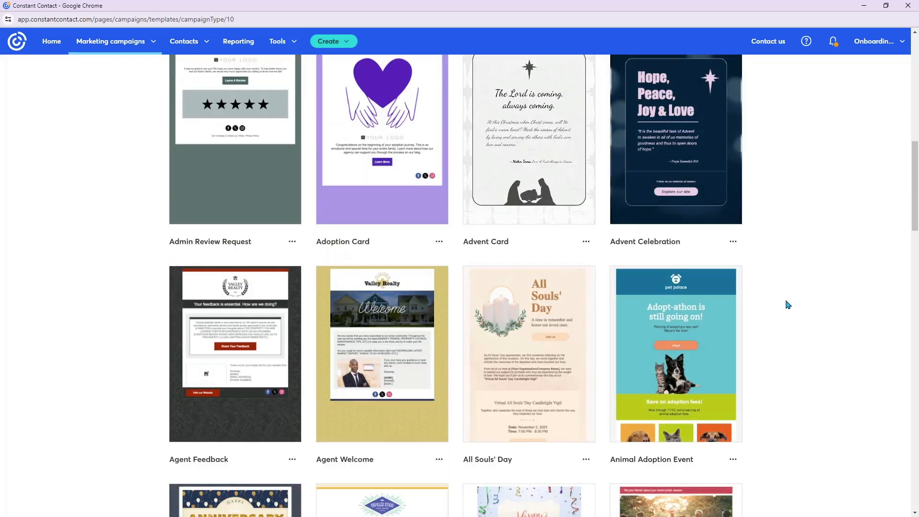
- Look over more designs under All templates, then examine the range of layout templates
scroll(788, 304, "down", 12)
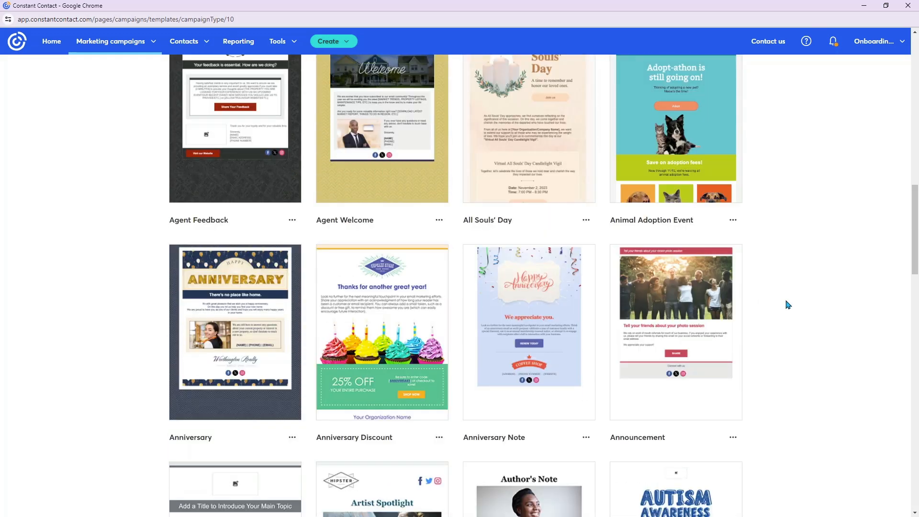
scroll(788, 304, "up", 15)
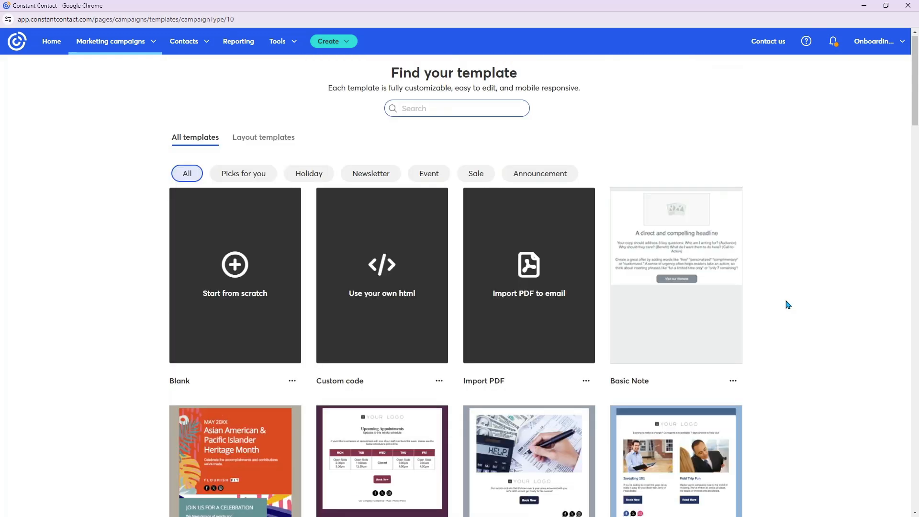
left_click(250, 138)
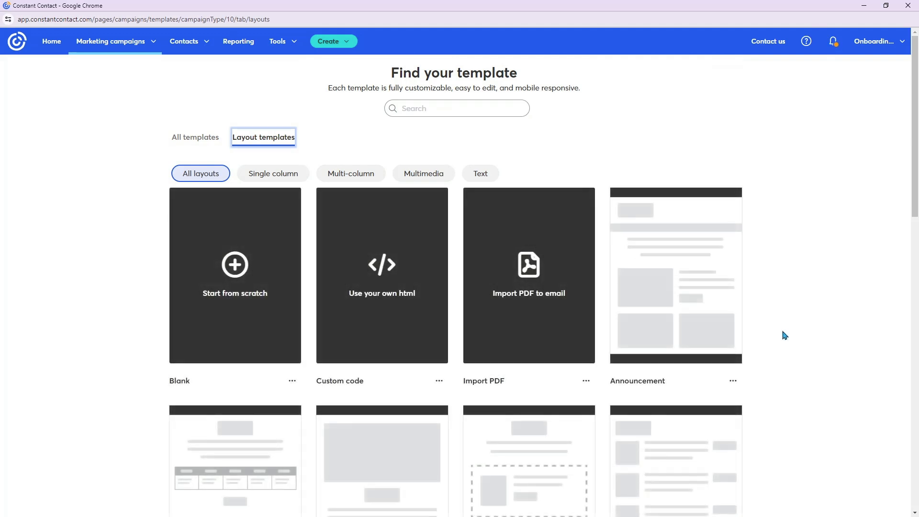
scroll(785, 335, "down", 2)
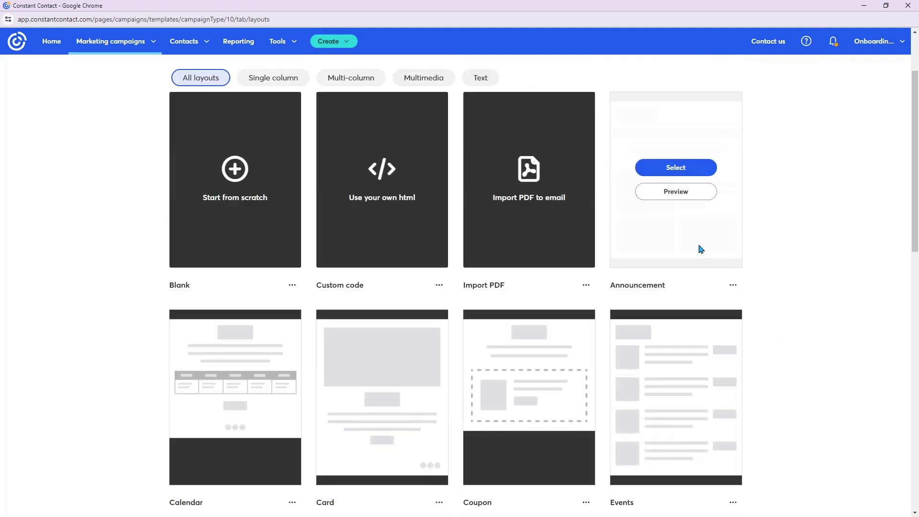
scroll(281, 359, "down", 5)
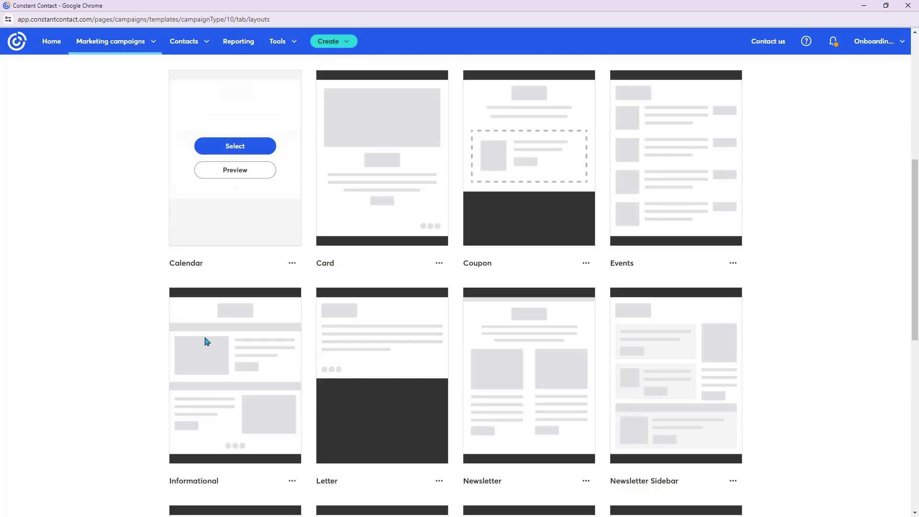
scroll(831, 402, "down", 1)
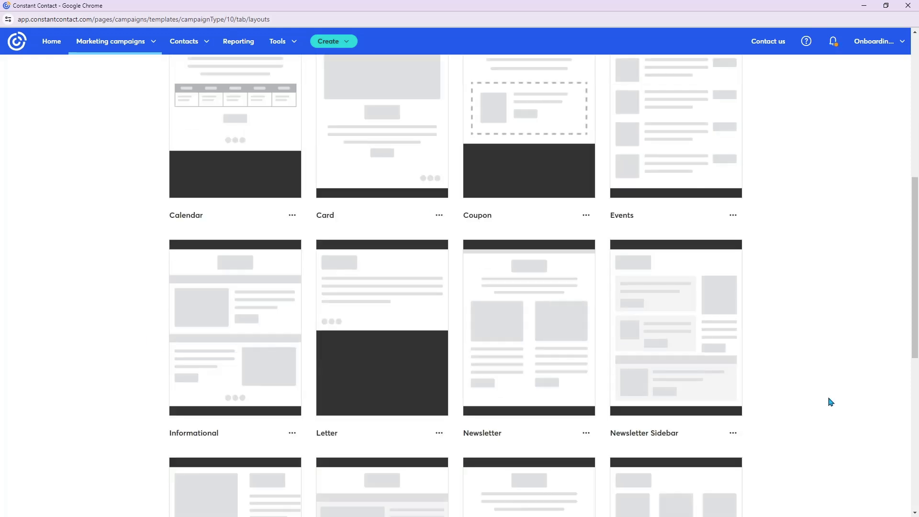
scroll(831, 402, "up", 8)
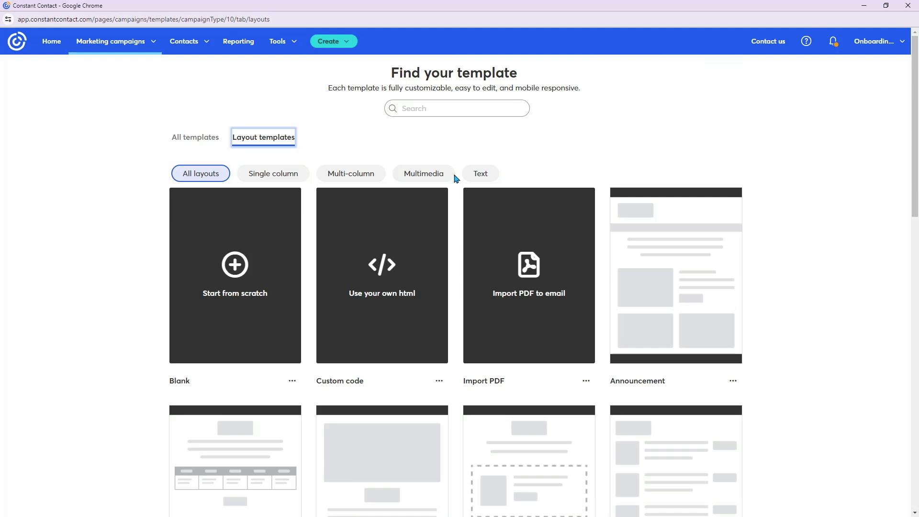
- Return to All templates and browse the designs from Admin Calendar through to the Back to School templates
left_click(181, 141)
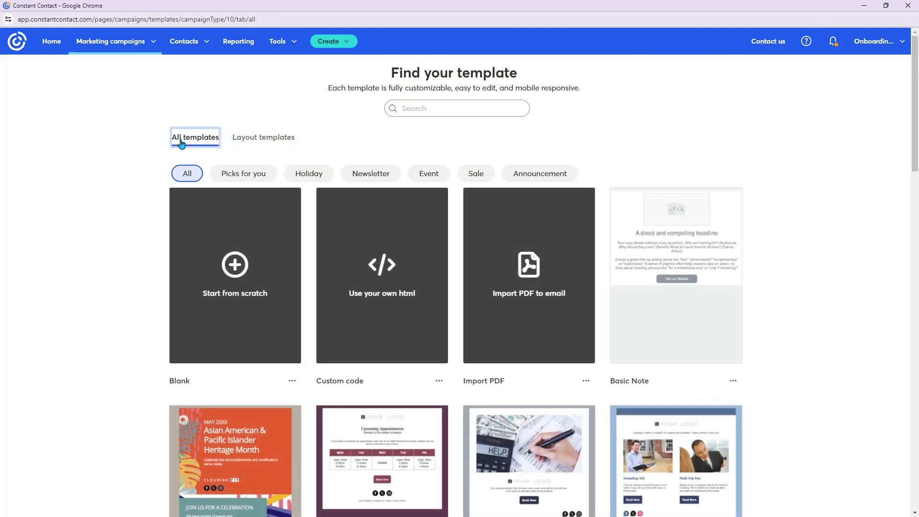
scroll(173, 233, "down", 9)
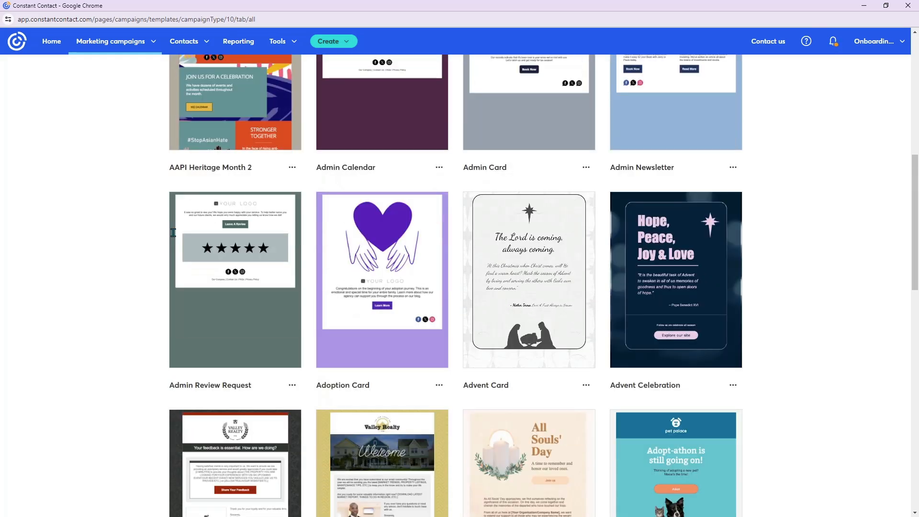
mouse_move(173, 233)
scroll(110, 192, "down", 11)
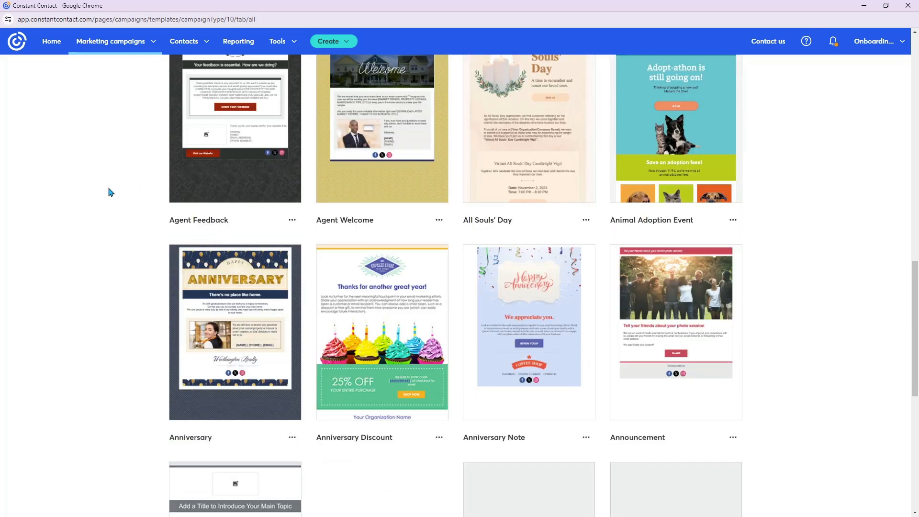
scroll(110, 192, "down", 1)
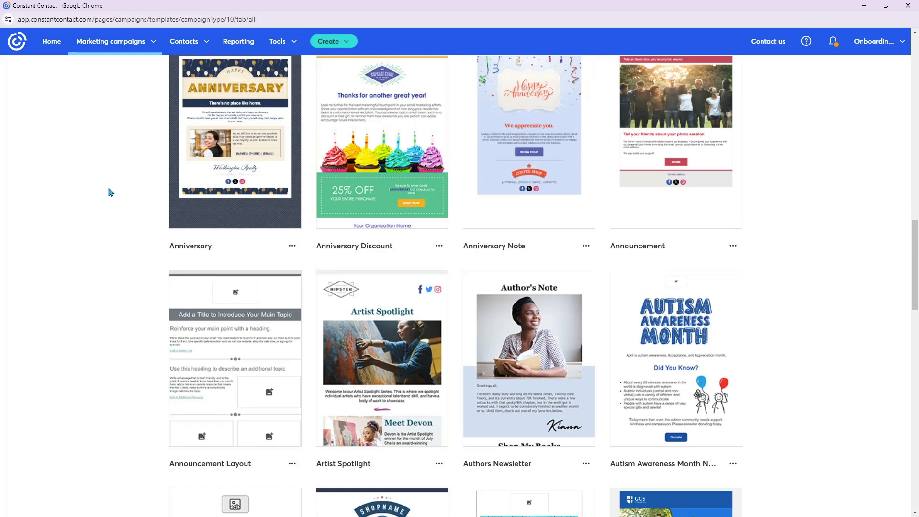
scroll(111, 192, "down", 2)
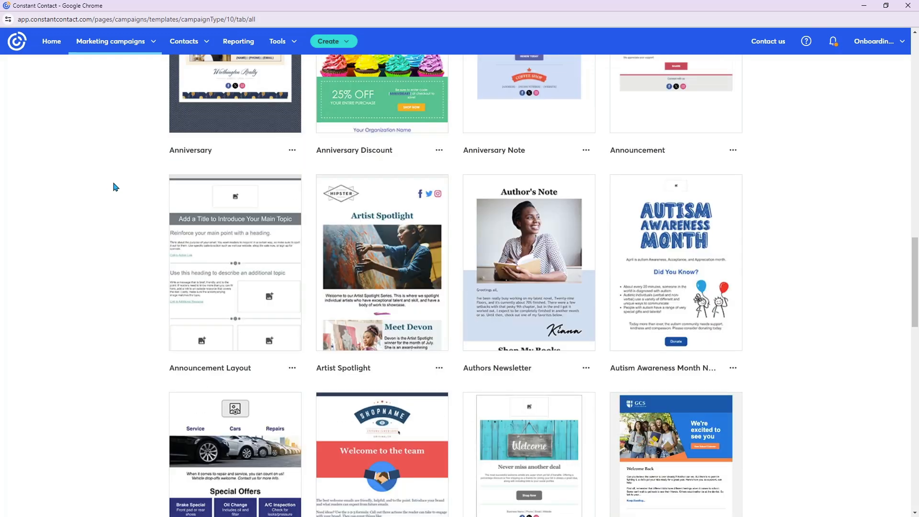
scroll(123, 201, "down", 6)
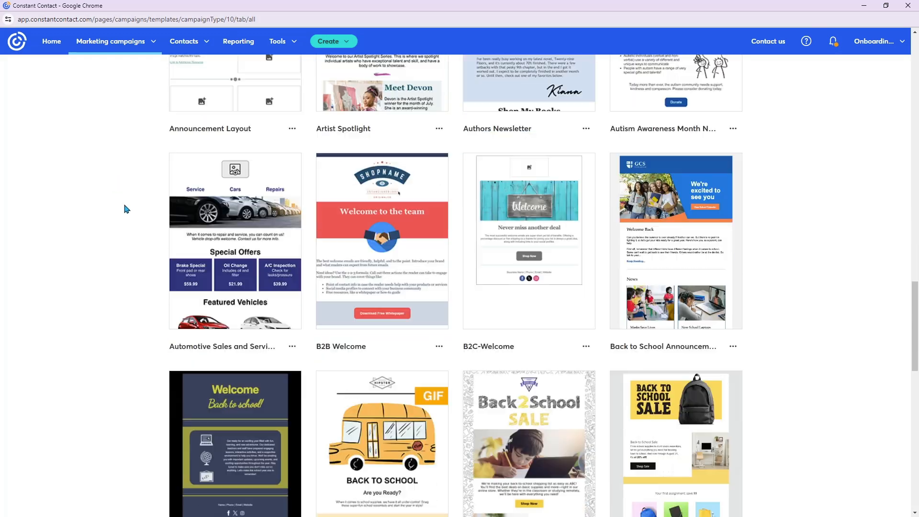
- Select the Agent Welcome template for the new email and dismiss the translation popup in the editor
scroll(125, 207, "up", 2)
scroll(124, 207, "up", 13)
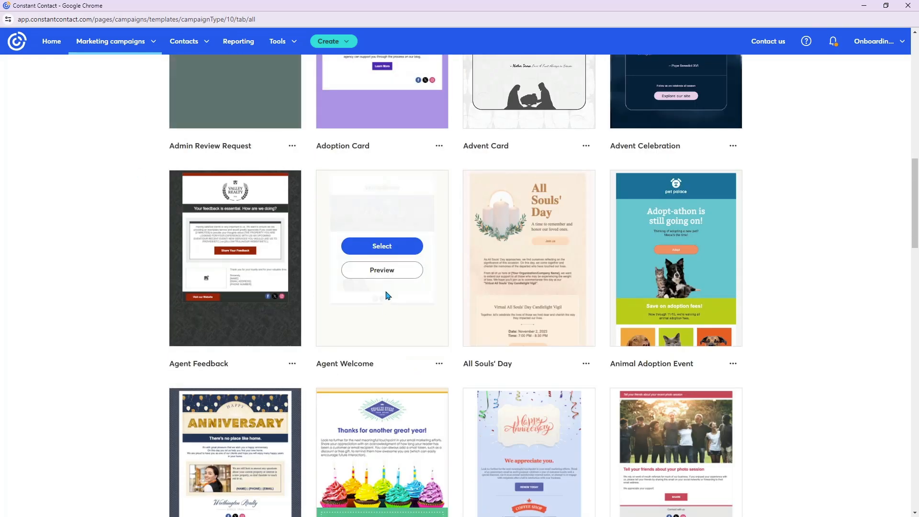
mouse_move(653, 180)
mouse_move(375, 191)
left_click(391, 246)
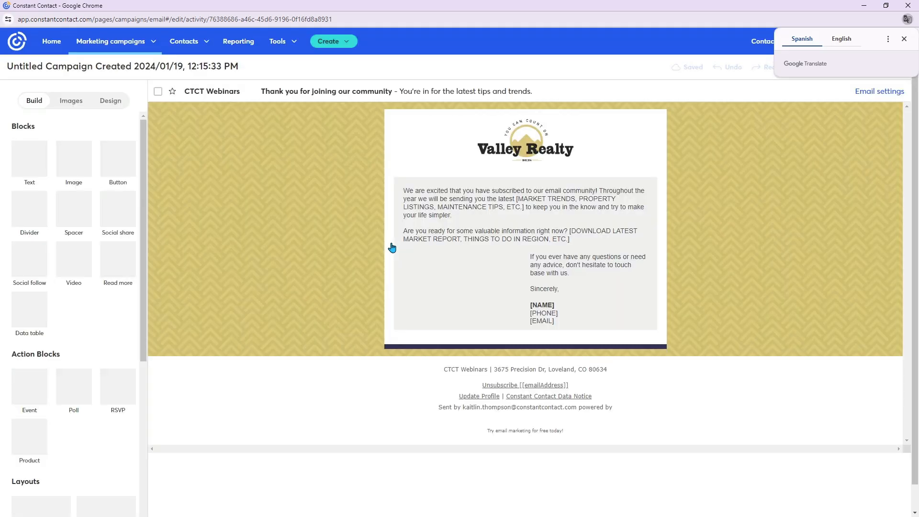
left_click(909, 39)
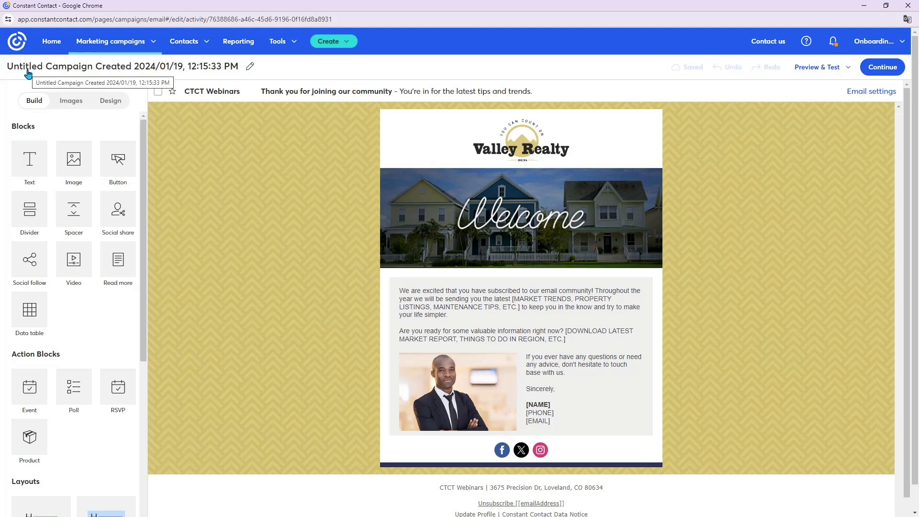
- Rename the untitled campaign as "French Consulting Master Template 1/19" and save the name
left_click(249, 67)
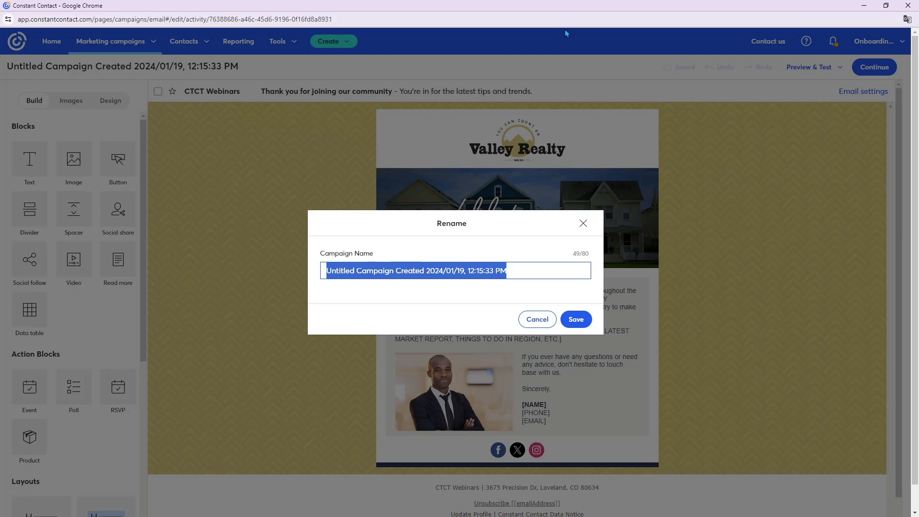
type("Fren")
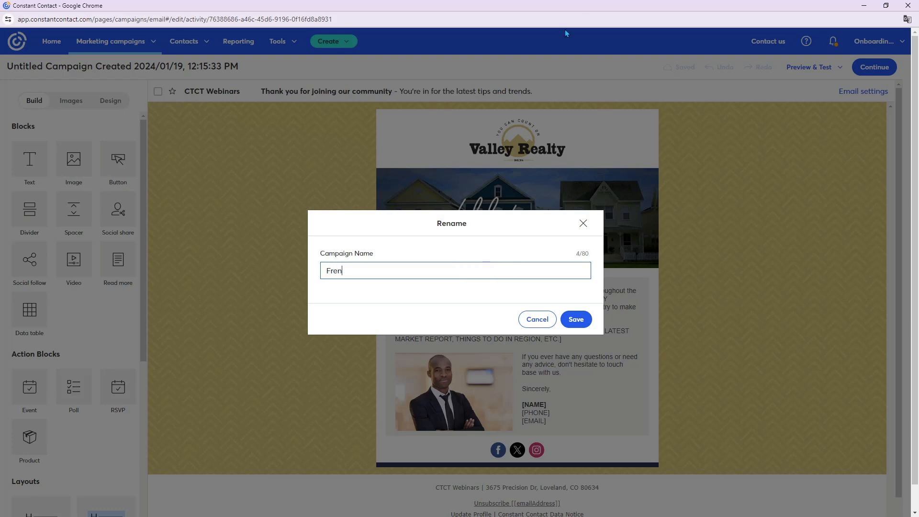
type("ch Consulting Master Template")
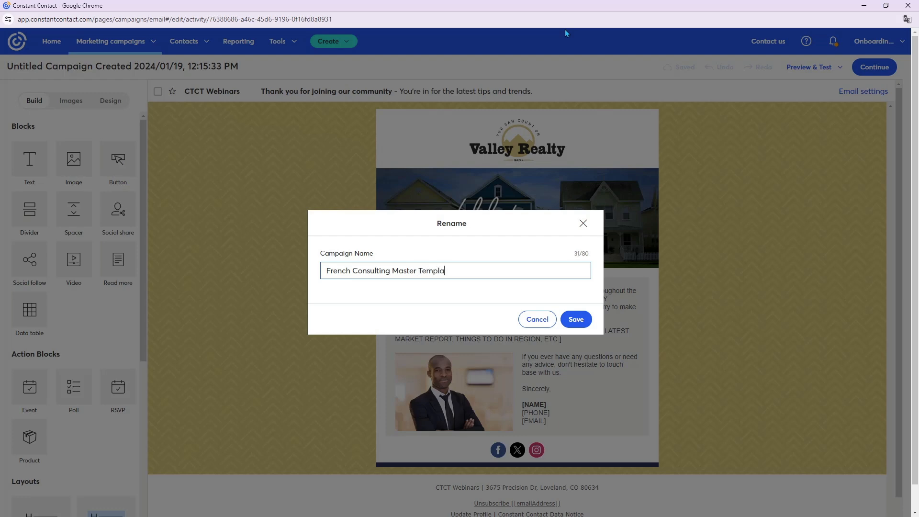
type(" 1/19")
left_click(576, 323)
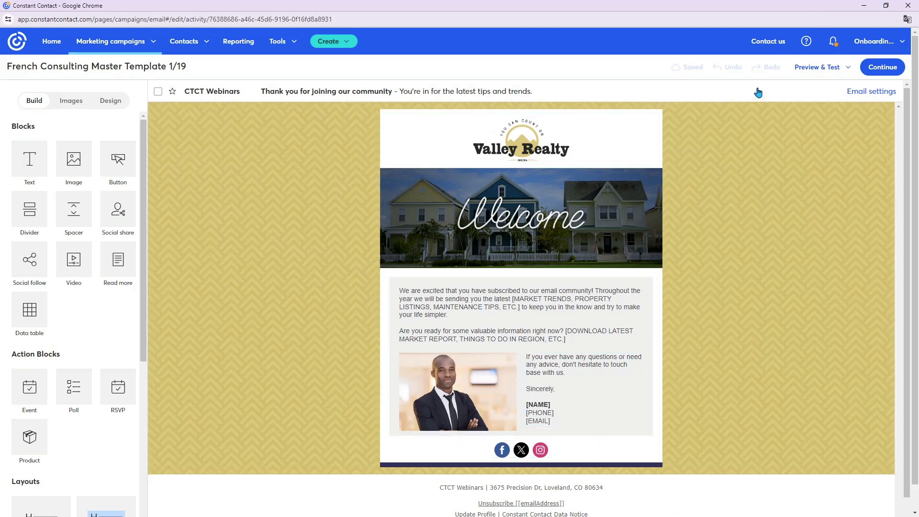
- Set the From Name to "French Consulting" in the email settings
left_click(872, 91)
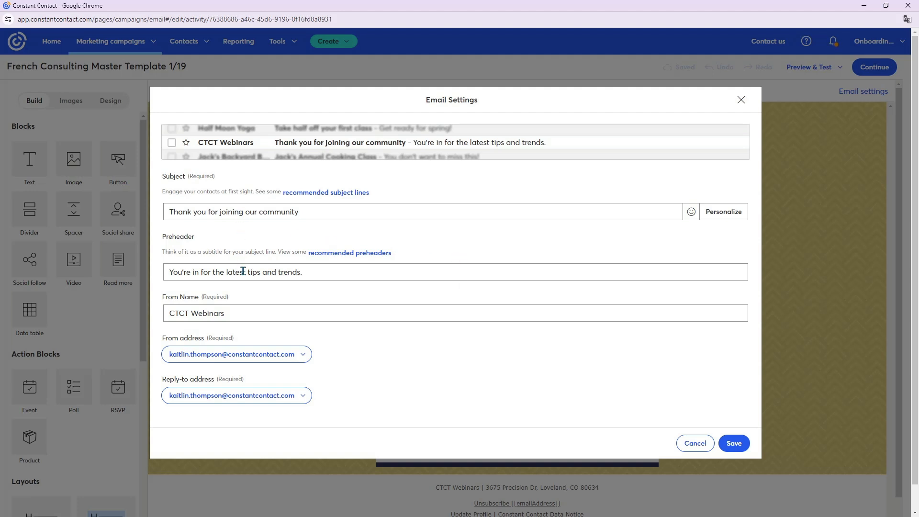
triple_click(258, 314)
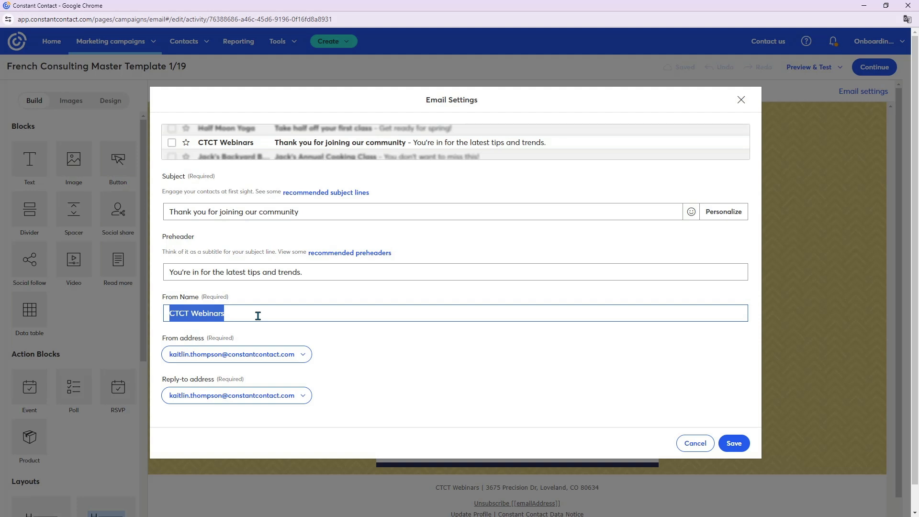
type("French Consulting")
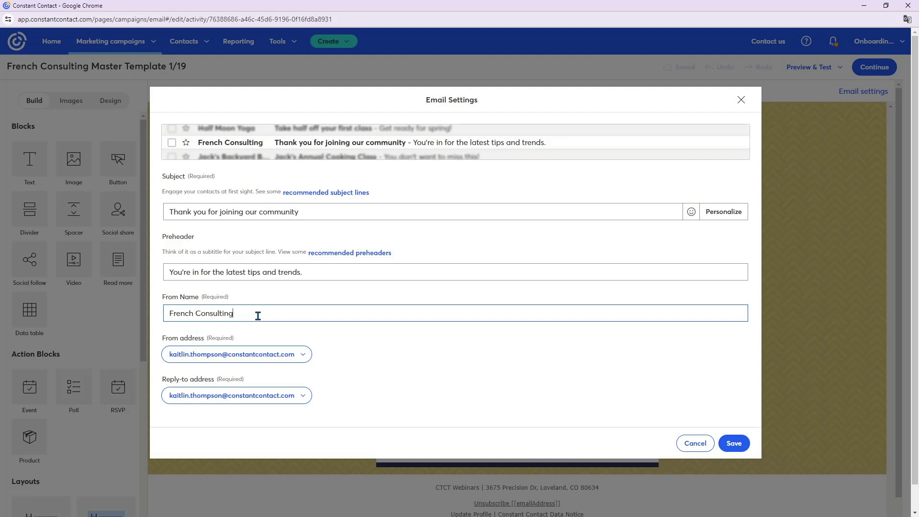
- Set both the From address and Reply-to address to French Consulting's verified contact email and save the email settings
left_click(306, 366)
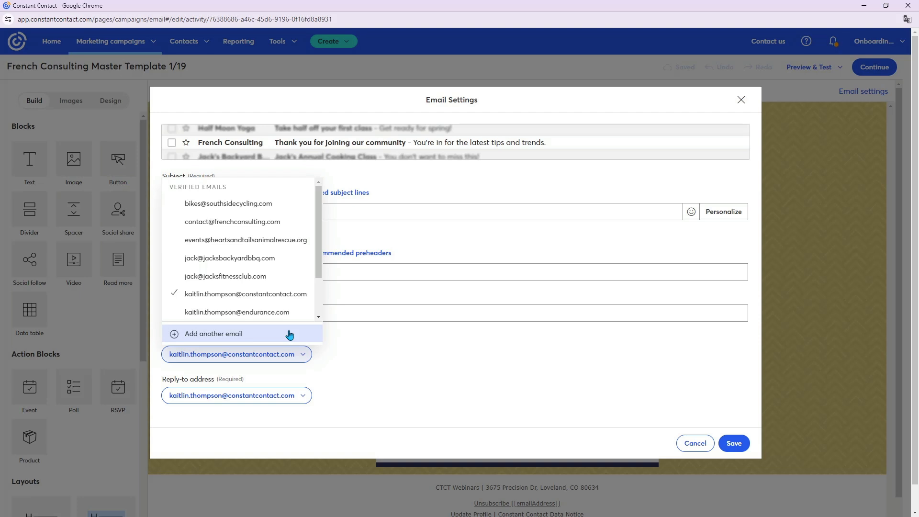
left_click(241, 223)
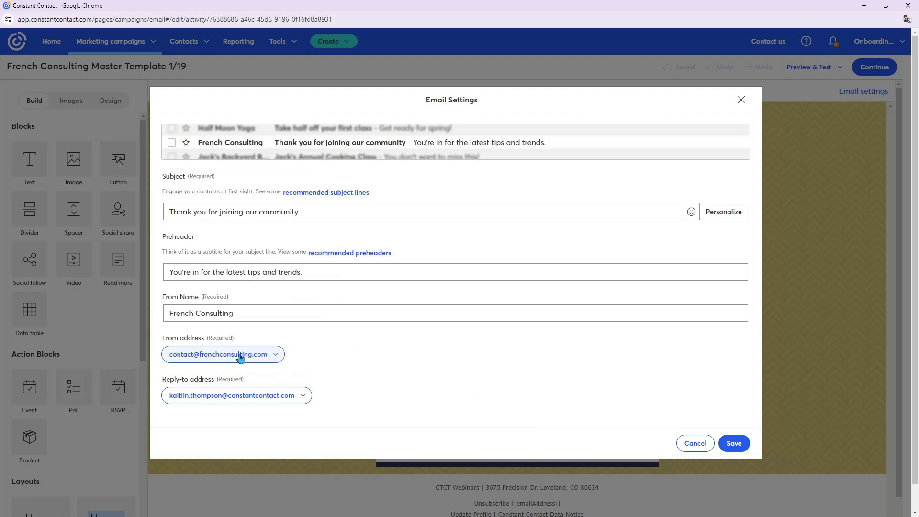
left_click(273, 400)
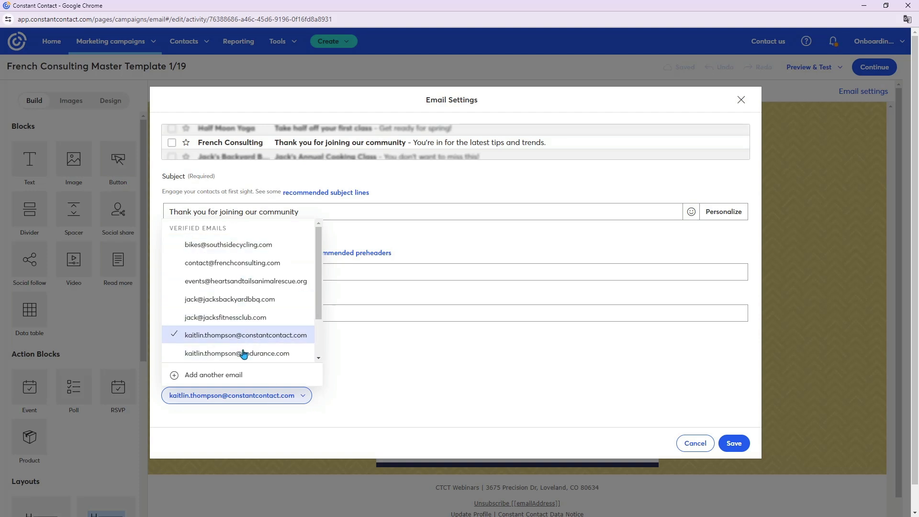
left_click(242, 263)
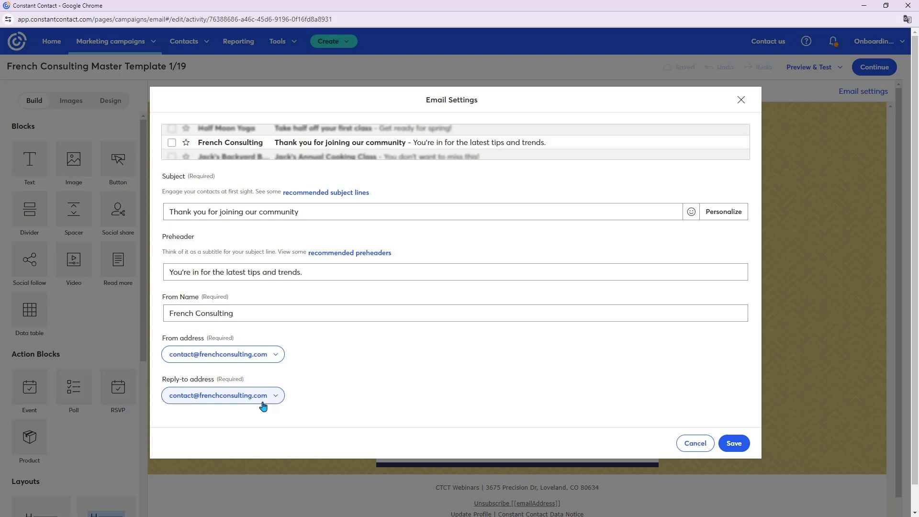
left_click(734, 443)
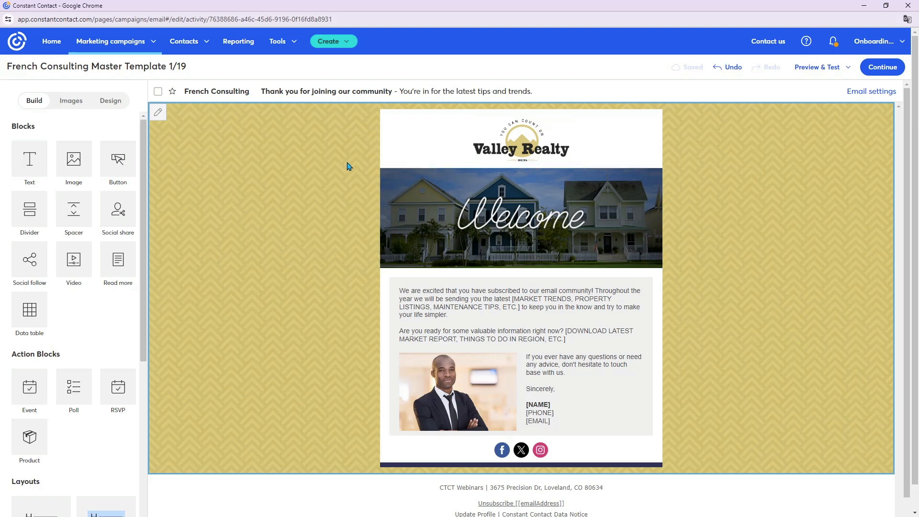
- Open the image library, review the upload sources including Upload from Phone, and close the upload window without adding anything
left_click(68, 106)
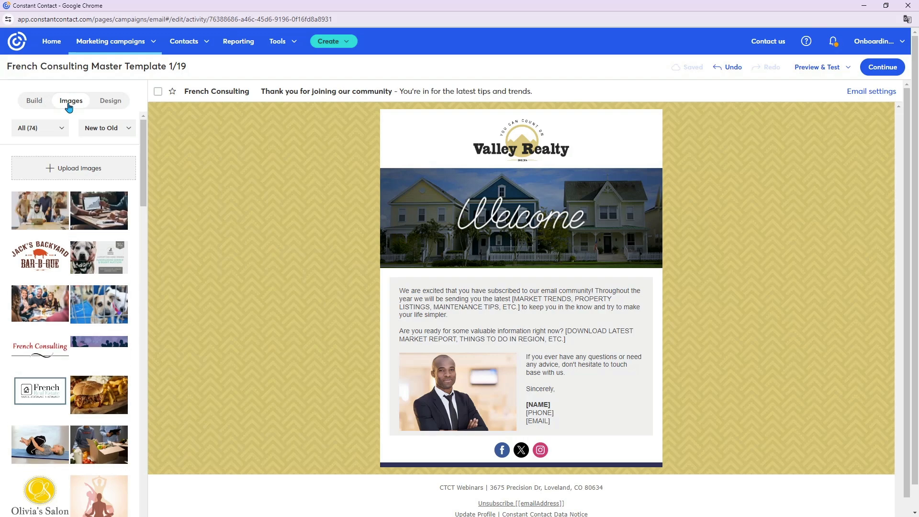
left_click(85, 172)
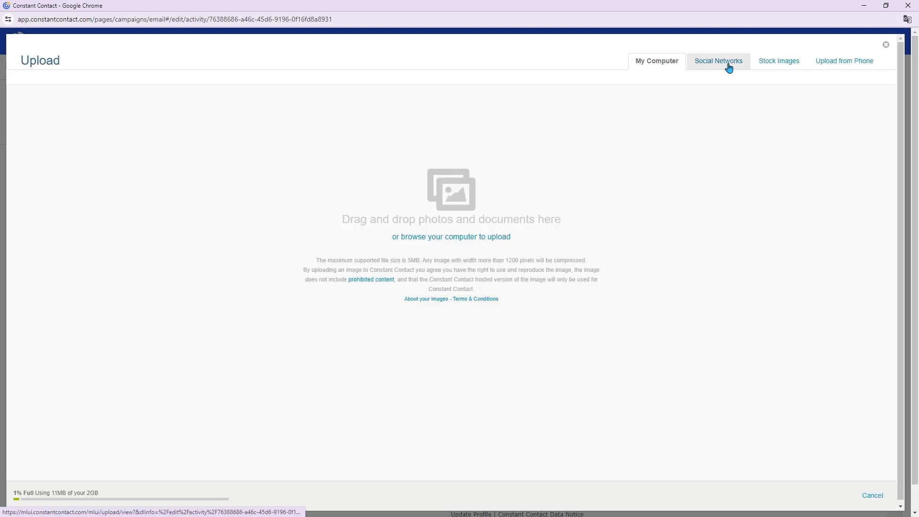
left_click(825, 70)
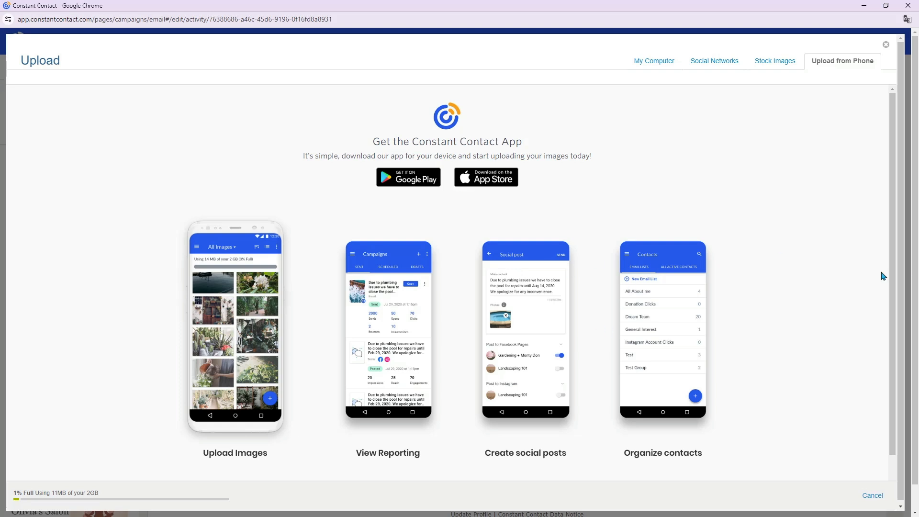
left_click(886, 44)
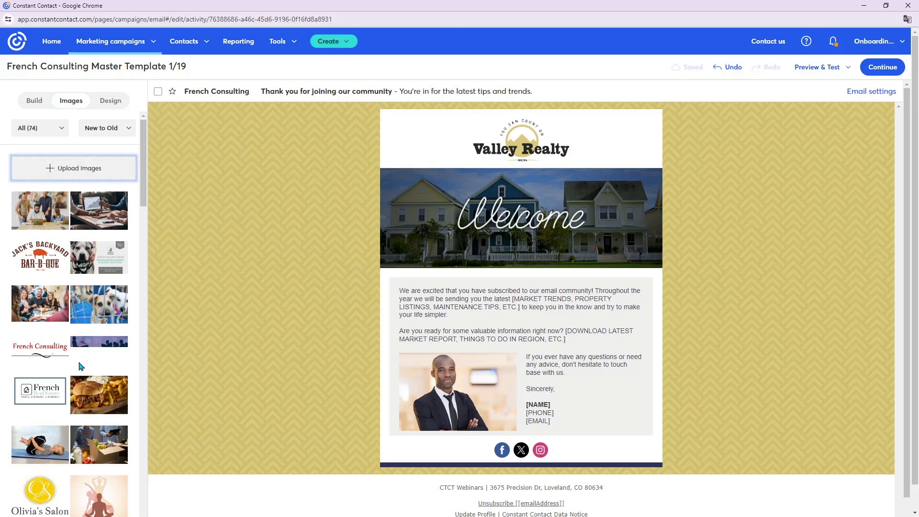
- Replace the Valley Realty logo at the head of the email with the red French Consulting logo from the image library
left_click_drag(34, 347, 520, 141)
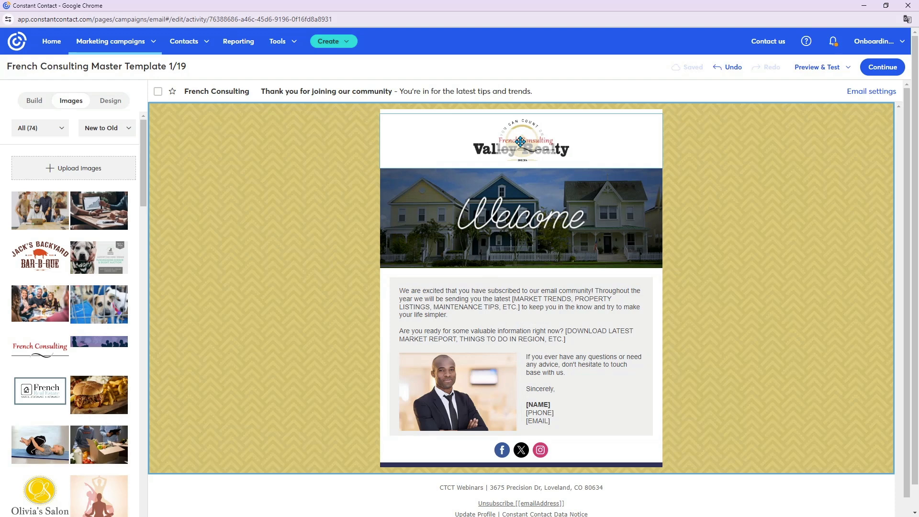
left_click_drag(520, 141, 520, 142)
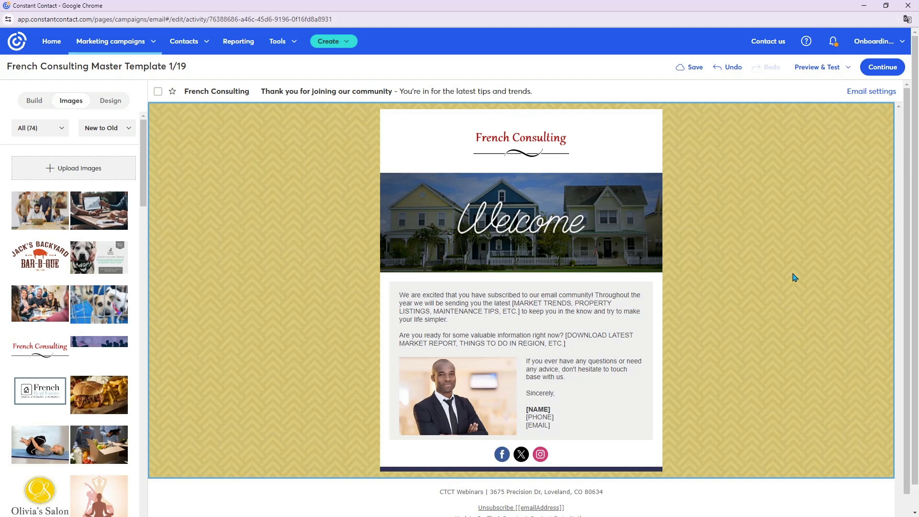
- Enlarge the French Consulting logo at the head of the email slightly, keeping it centred above the Welcome banner
left_click(545, 142)
left_click_drag(562, 160, 562, 182)
left_click(753, 280)
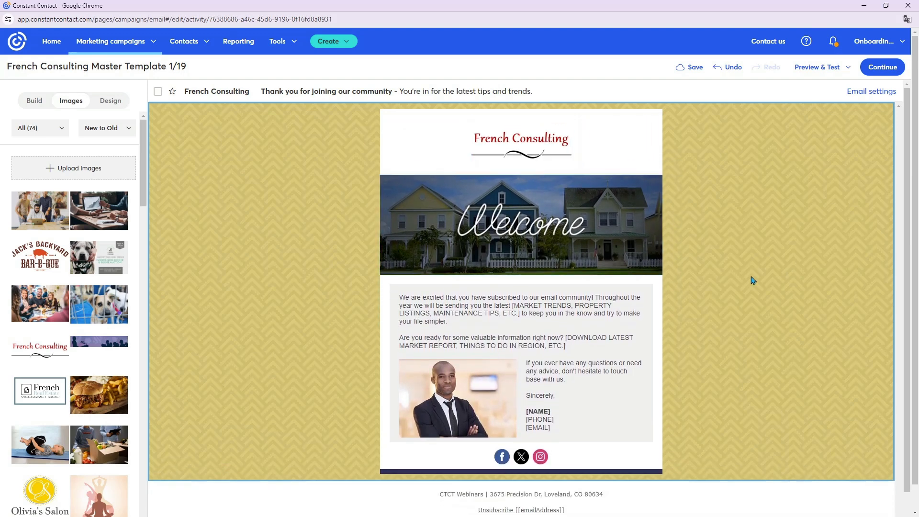
left_click(511, 142)
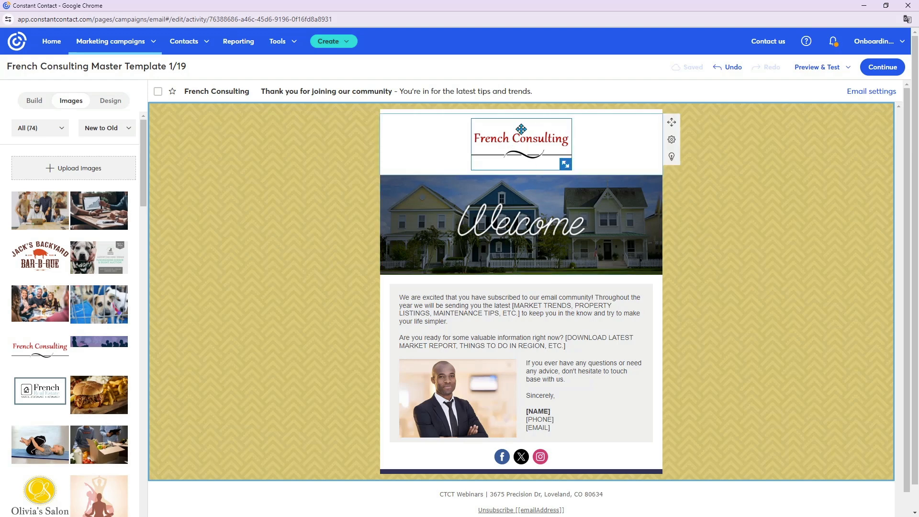
left_click(550, 143)
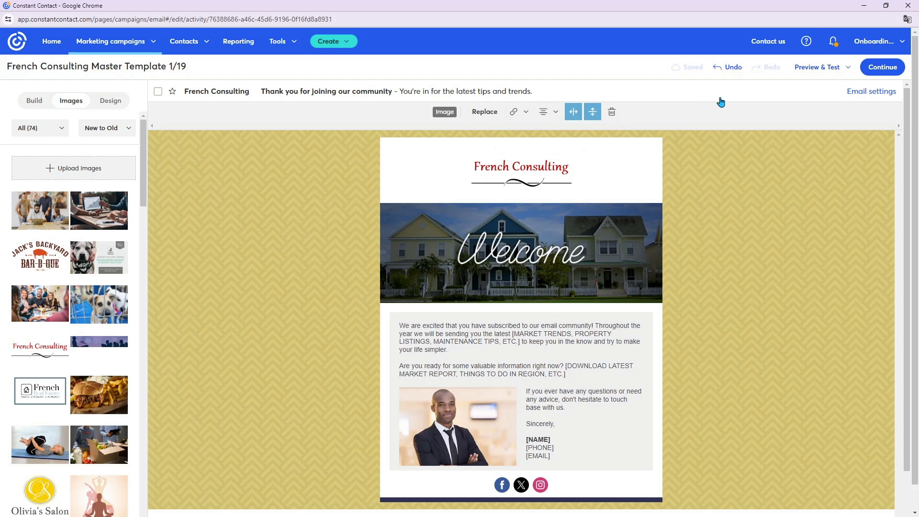
left_click(526, 113)
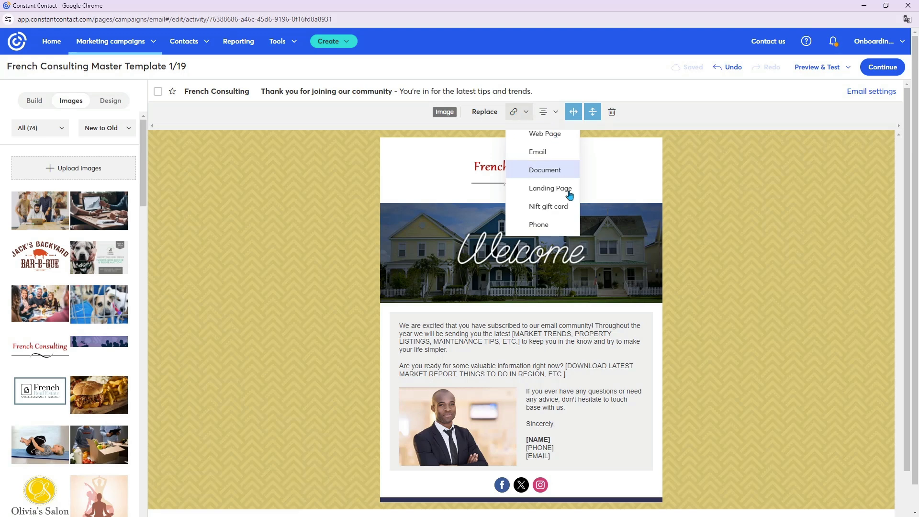
left_click(557, 139)
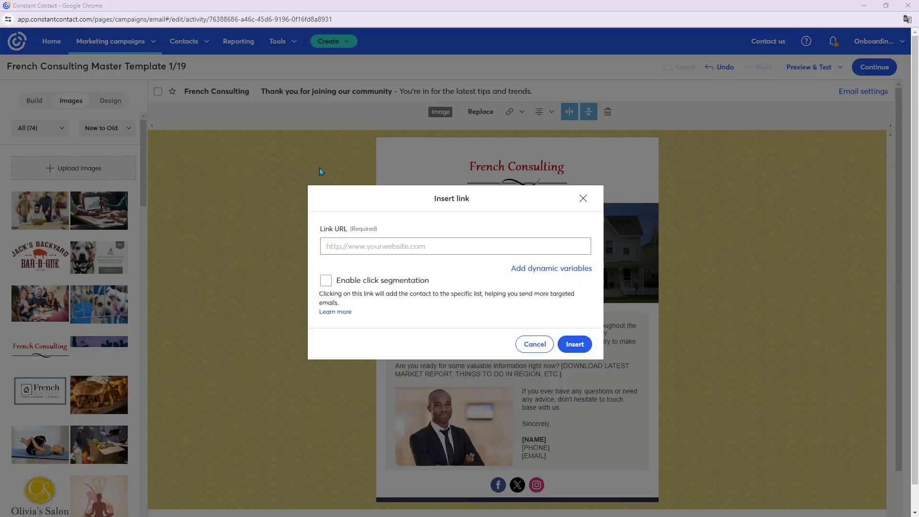
left_click(471, 248)
type("www.frenchconsulting.com")
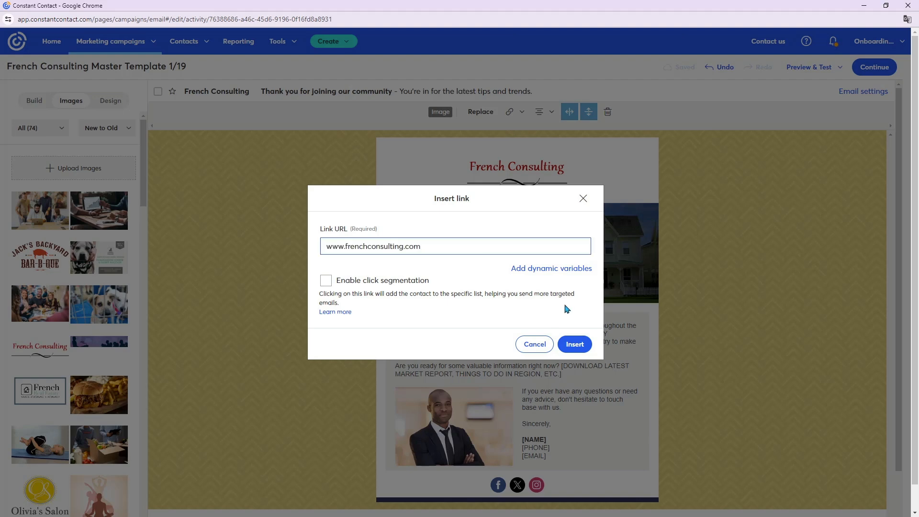
left_click(574, 344)
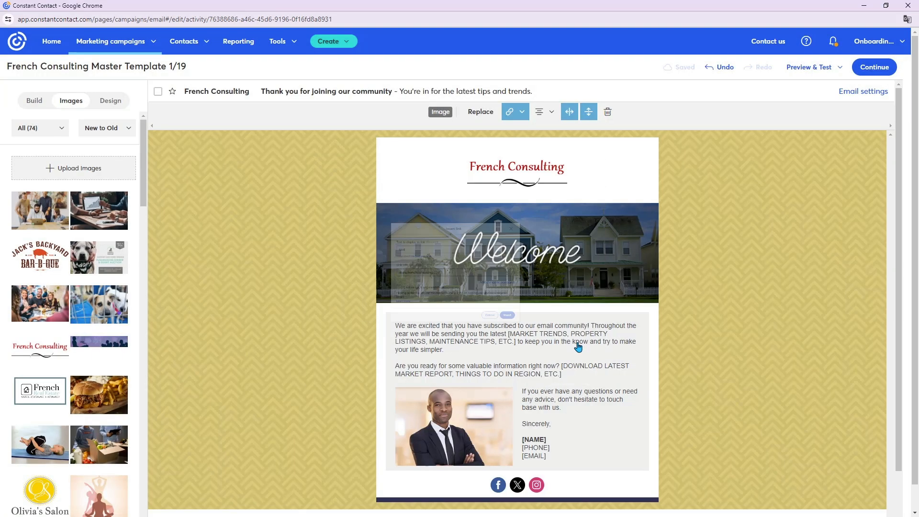
left_click(788, 202)
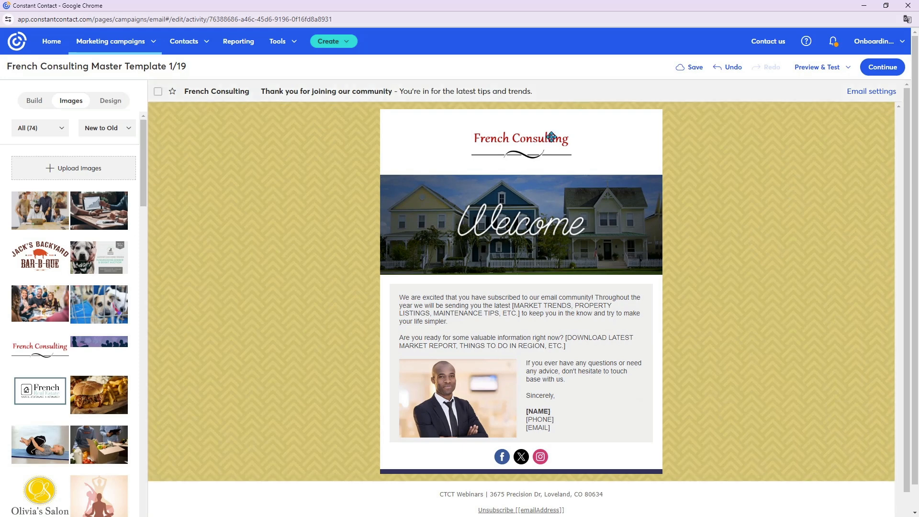
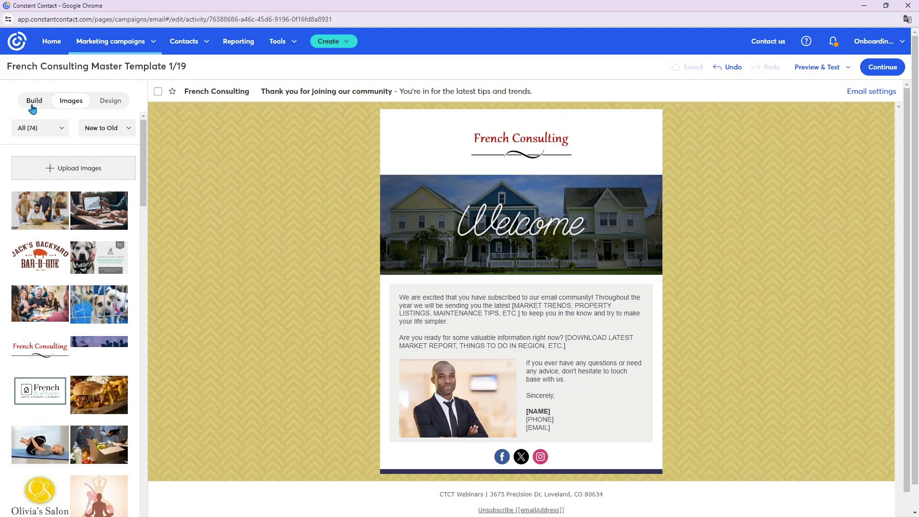
- Add an empty image block between the French Consulting logo and the Welcome banner, and delete the Welcome banner
left_click(32, 107)
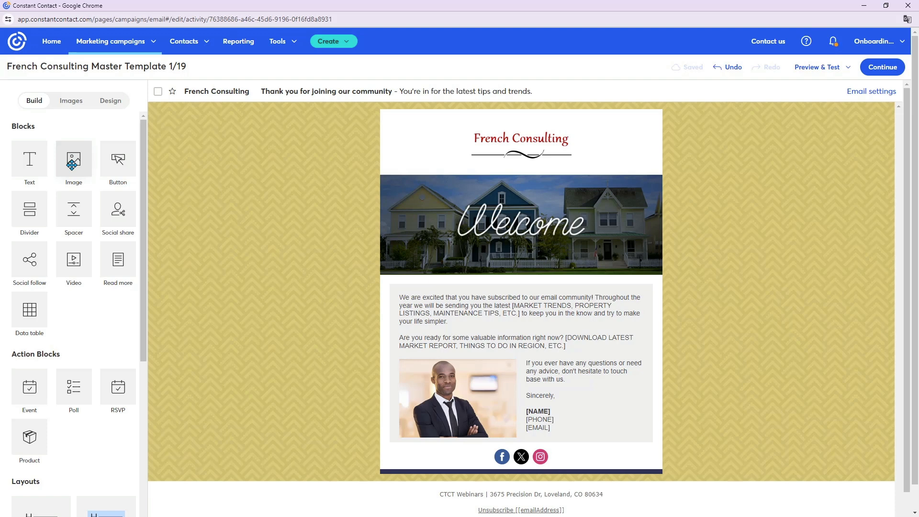
left_click_drag(72, 165, 438, 176)
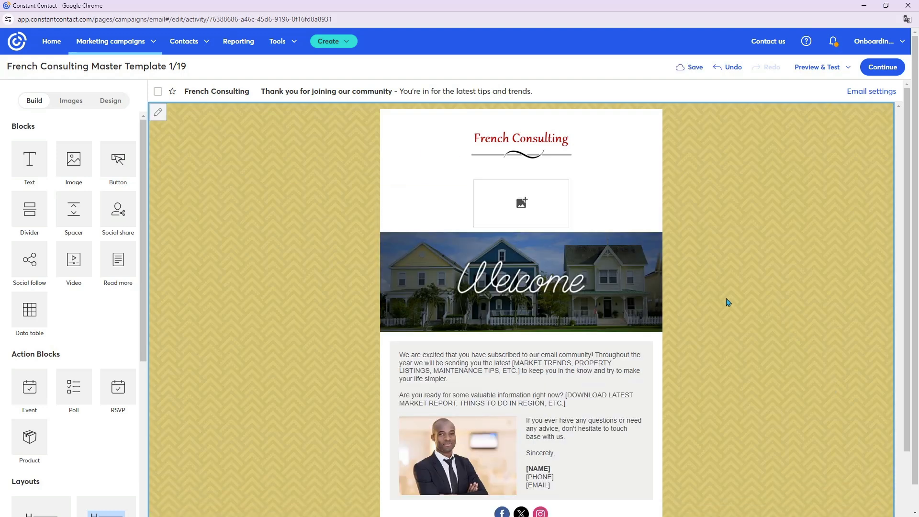
left_click(548, 290)
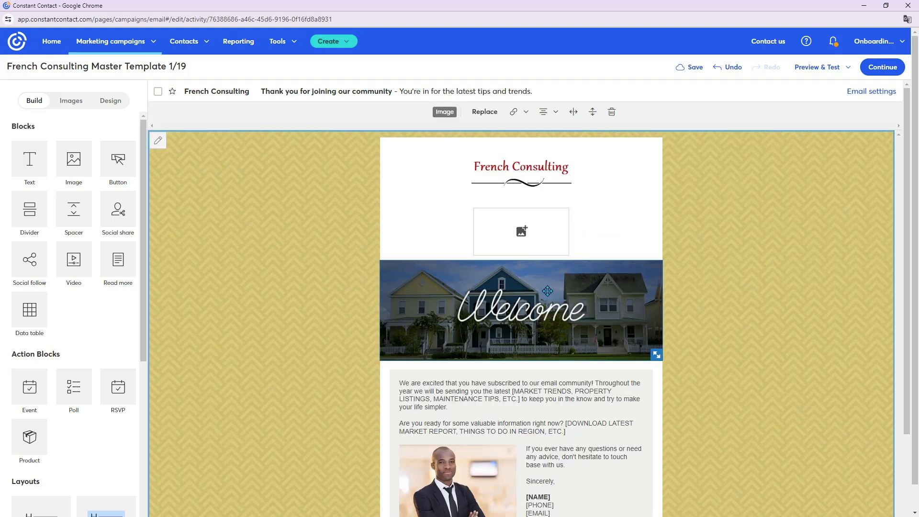
left_click(611, 112)
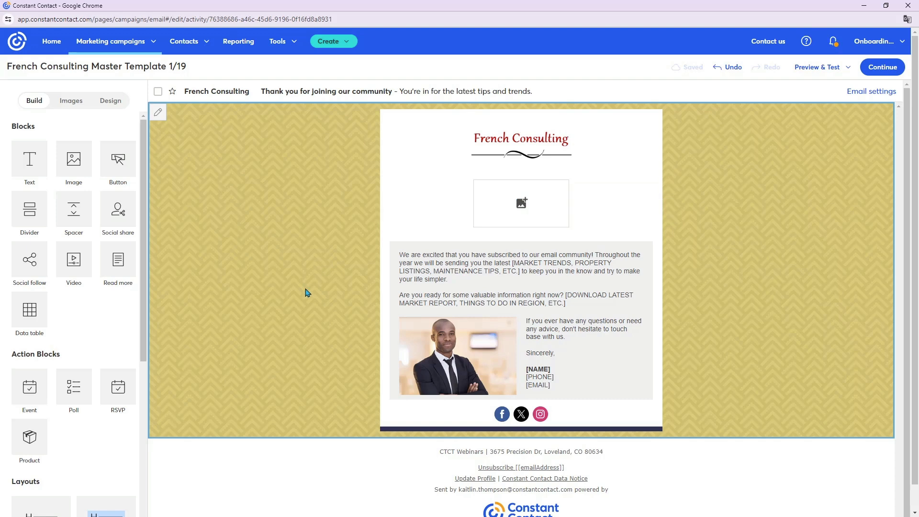
- Insert a Heading layout between the empty image block and the grey text section
scroll(112, 356, "down", 2)
scroll(112, 356, "up", 2)
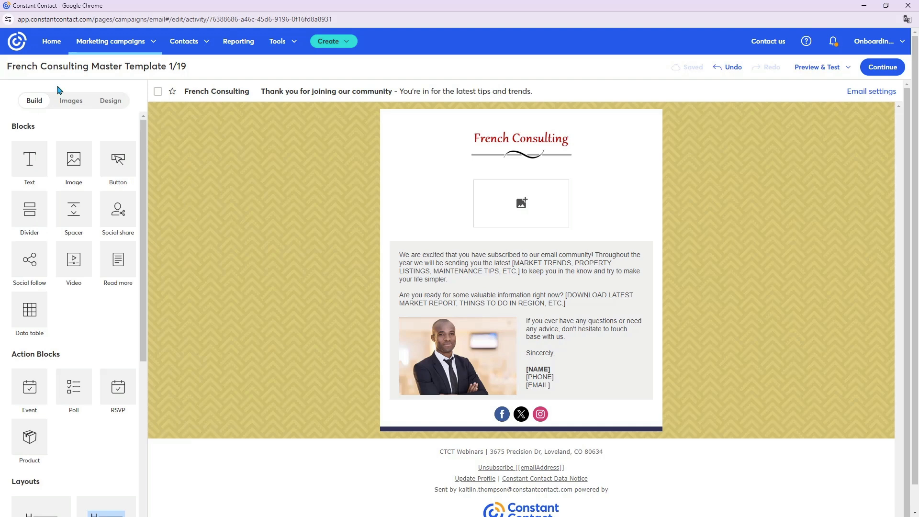
scroll(42, 234, "down", 5)
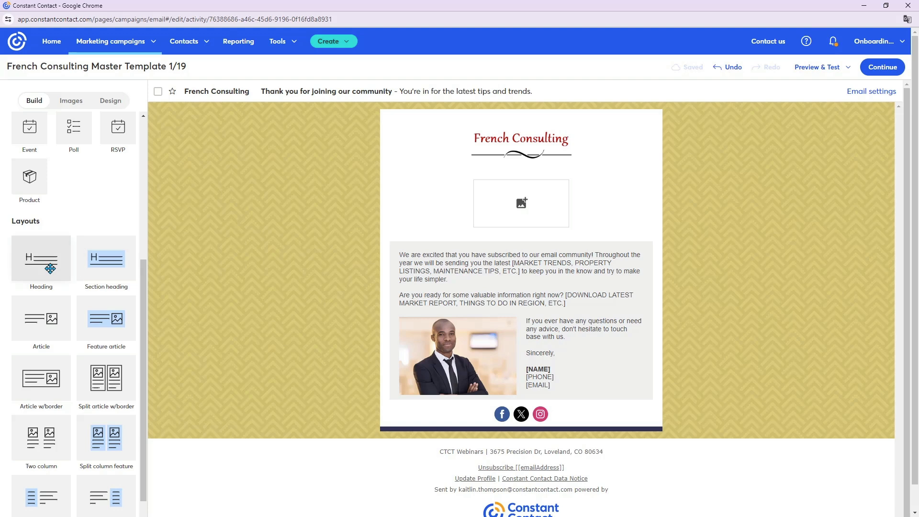
left_click_drag(42, 263, 510, 231)
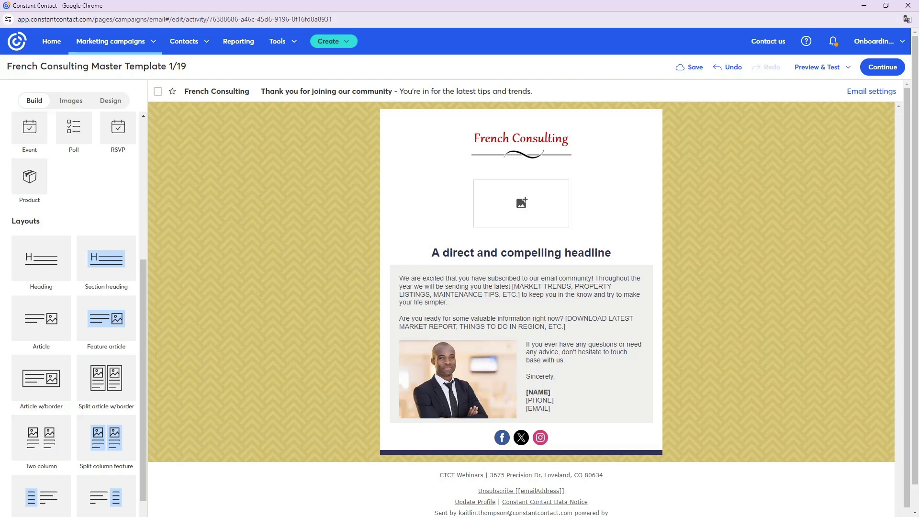
- Try out a Section heading layout beneath the new headline and delete it again
left_click_drag(88, 264, 482, 271)
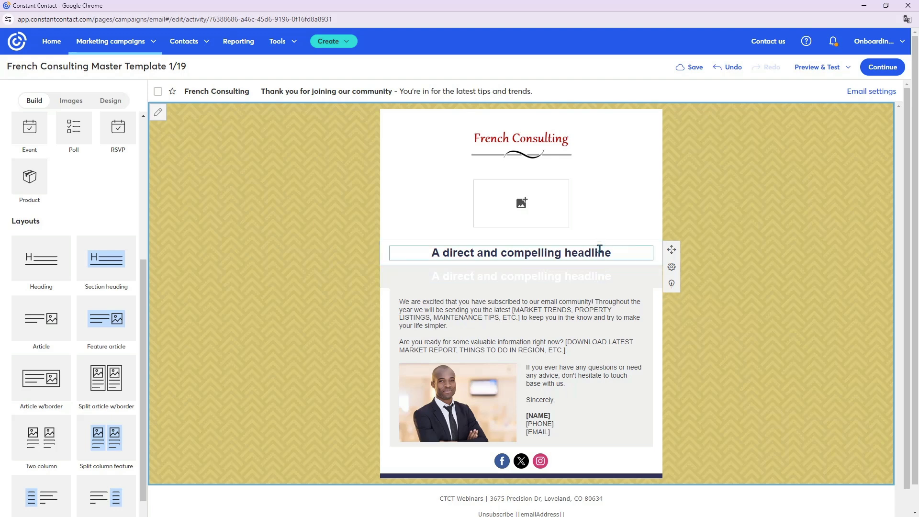
left_click_drag(619, 275, 420, 285)
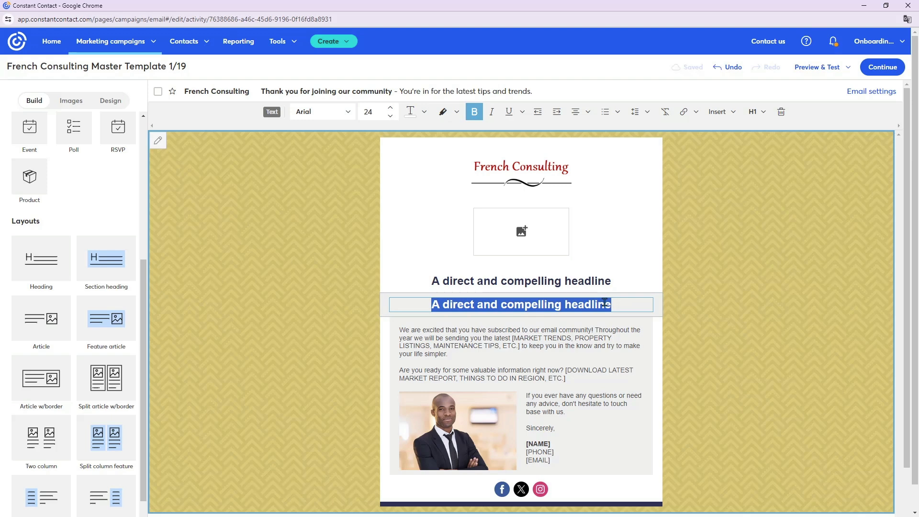
left_click(605, 302)
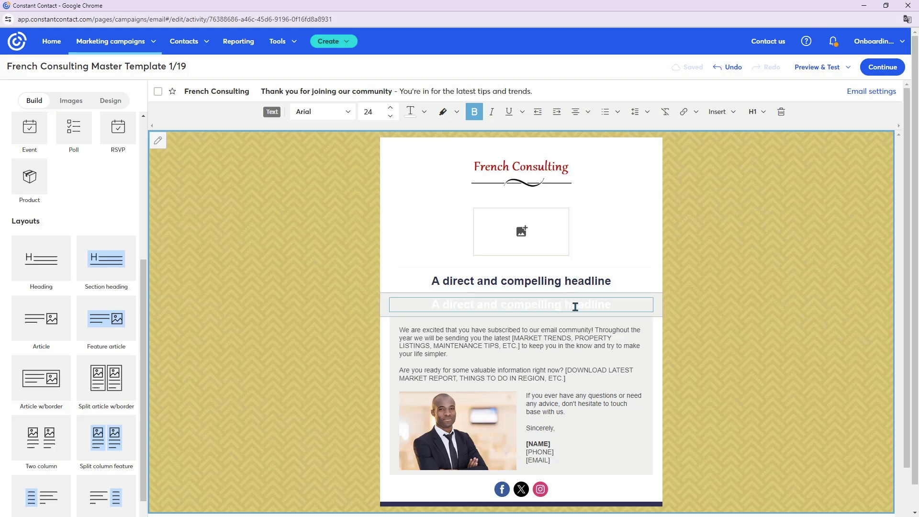
left_click(781, 111)
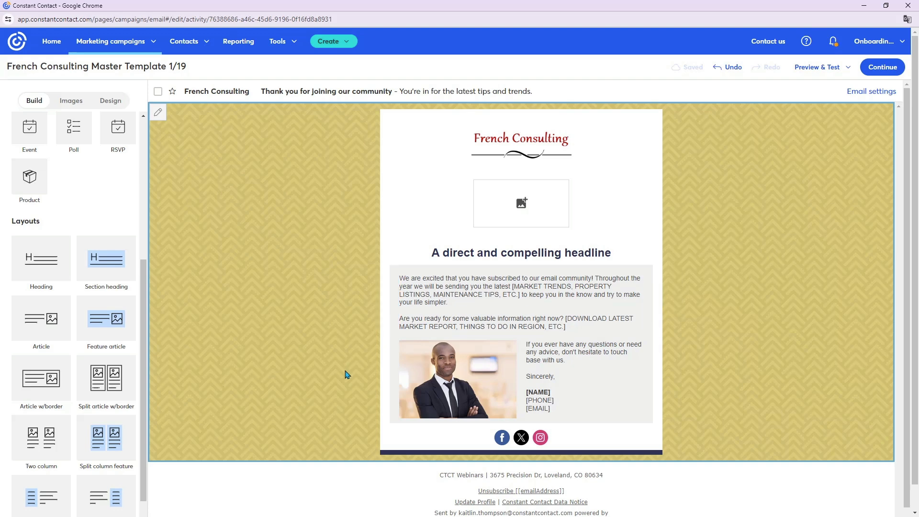
- Add a new text block within the grey section above the portrait row and delete the original welcome text block
scroll(107, 272, "up", 5)
scroll(107, 271, "up", 1)
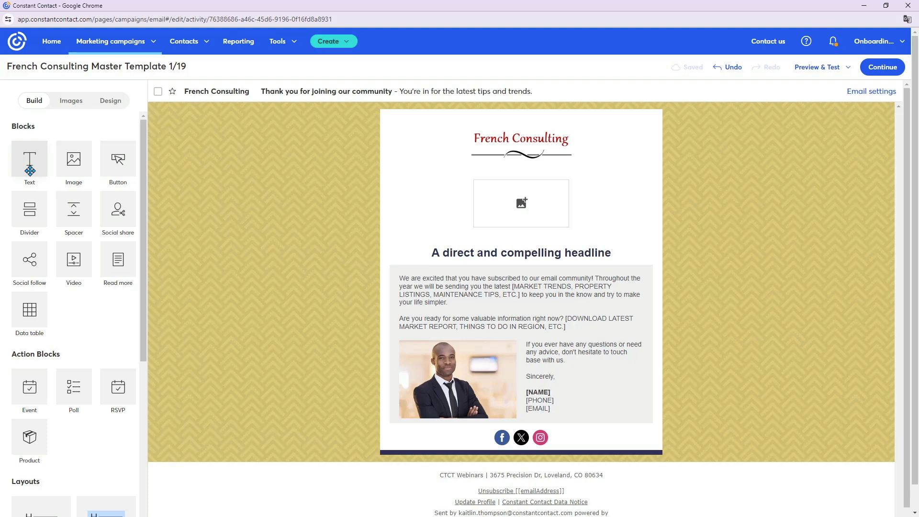
left_click_drag(55, 177, 474, 358)
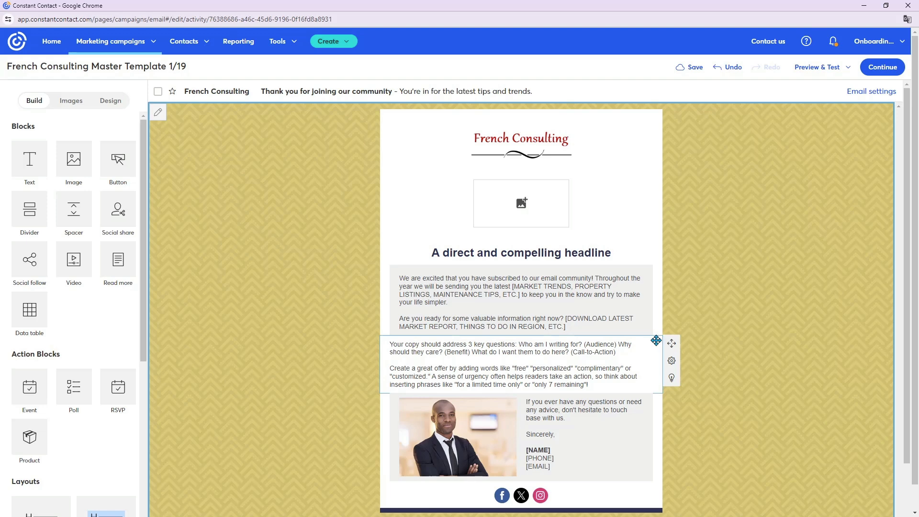
left_click_drag(654, 320, 623, 317)
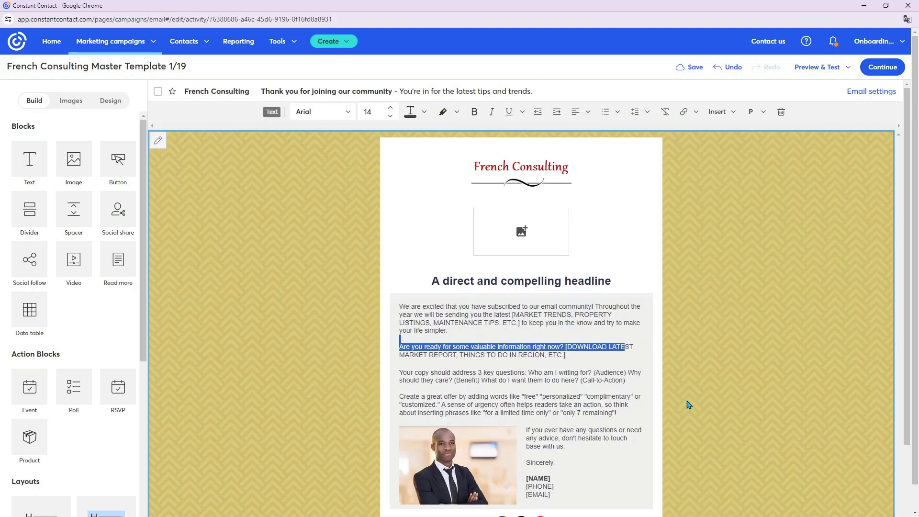
left_click(539, 396)
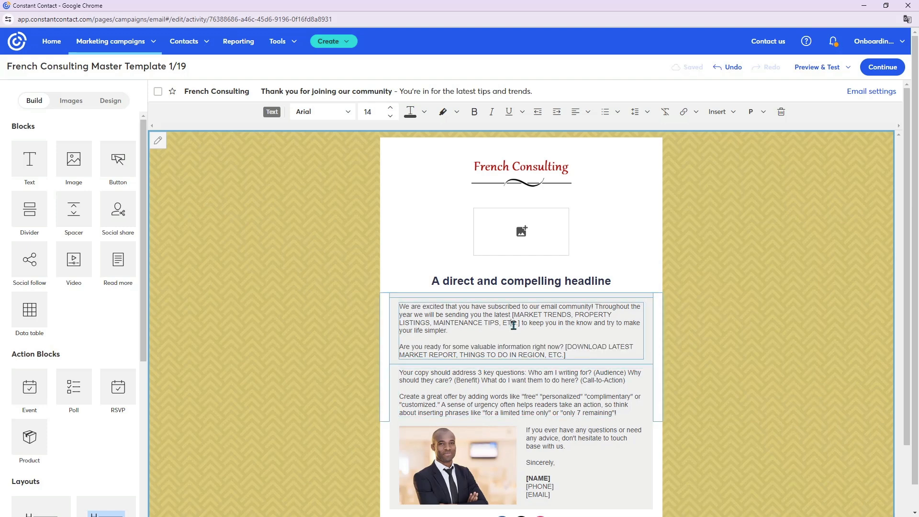
left_click(780, 113)
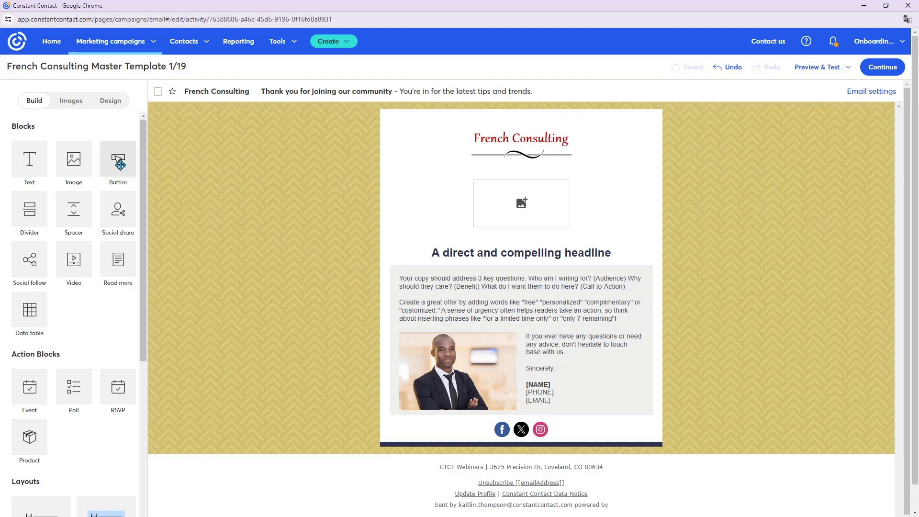
- Add a button block beneath the placeholder text in the grey section, above the portrait row
left_click_drag(120, 164, 474, 314)
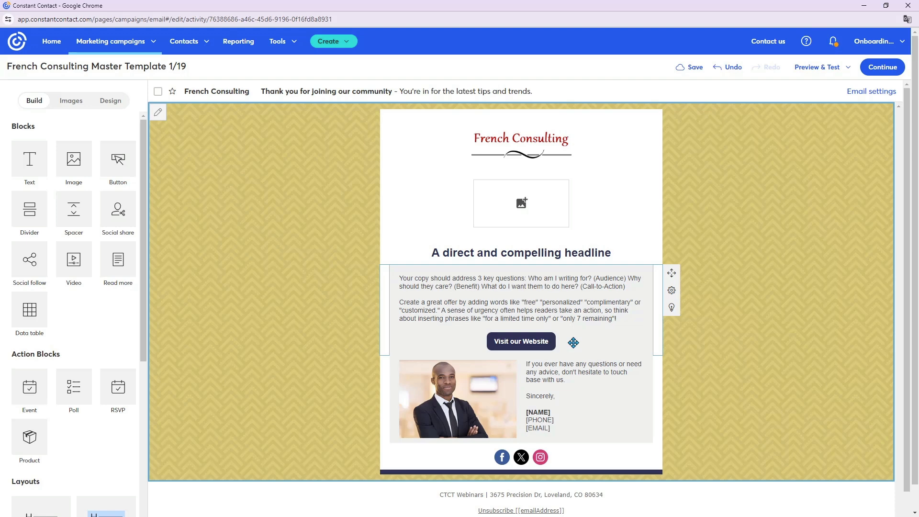
left_click(548, 341)
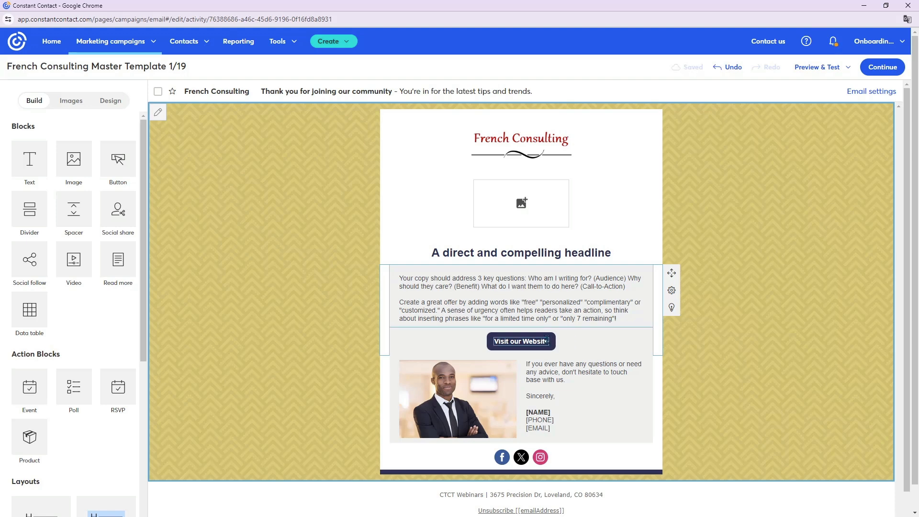
left_click(553, 351)
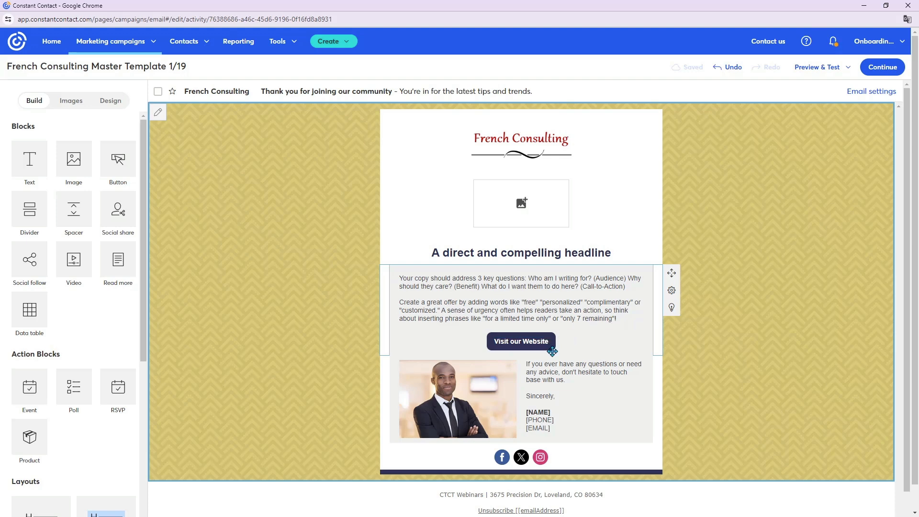
left_click(532, 341)
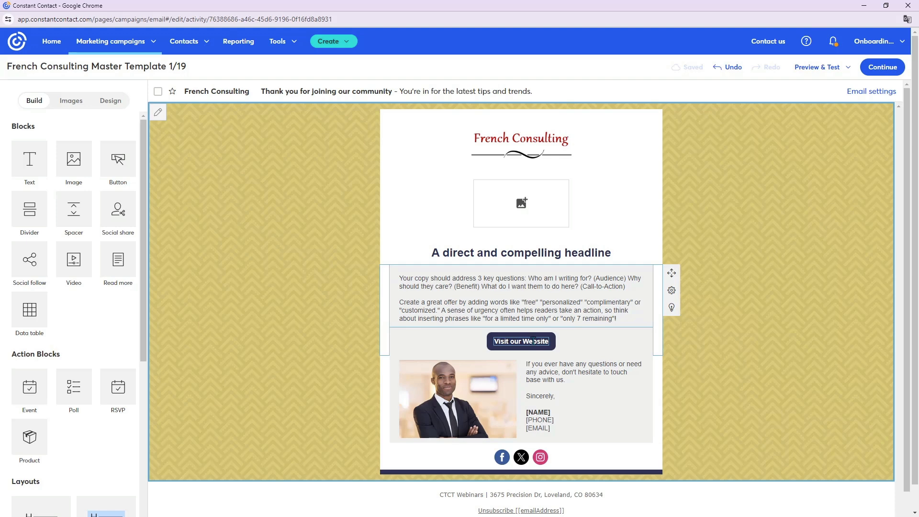
left_click(520, 394)
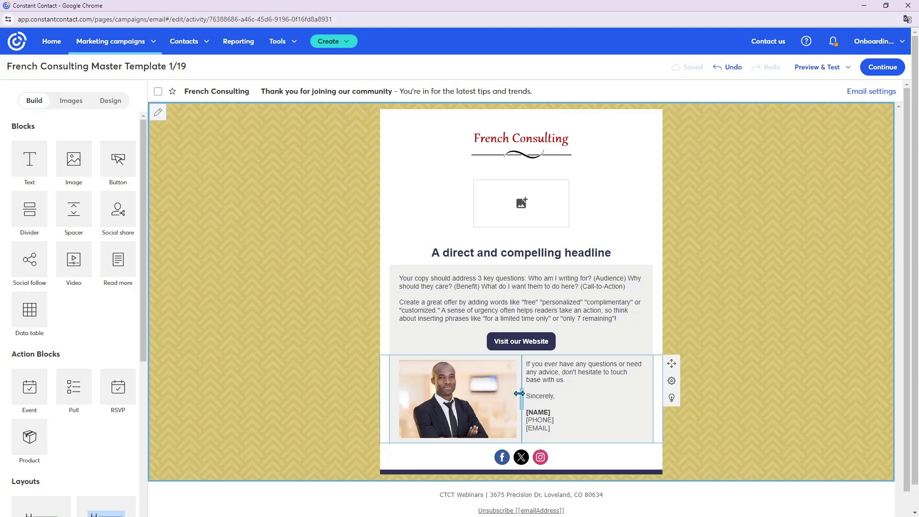
left_click(536, 376)
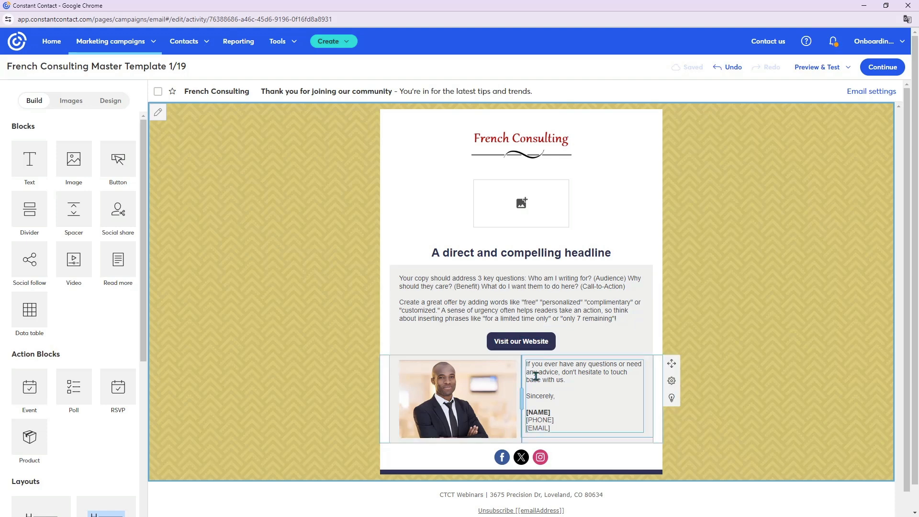
left_click(503, 380)
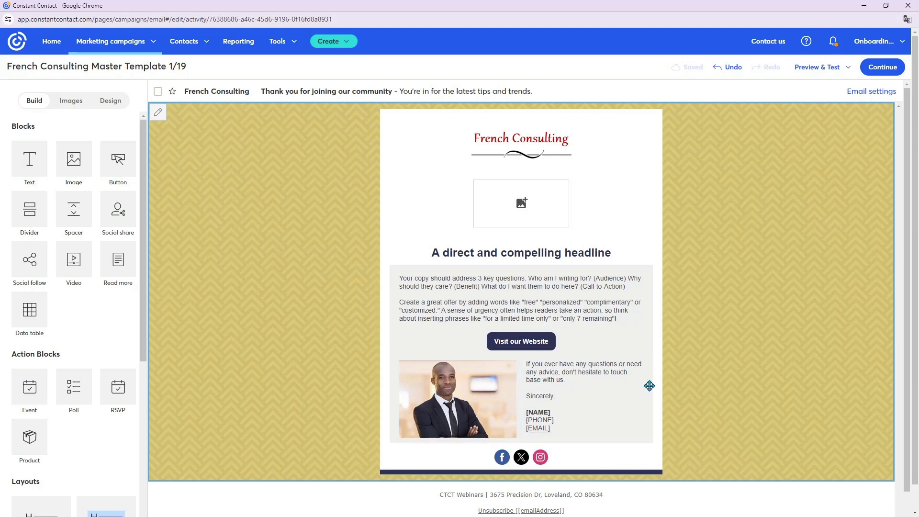
left_click(595, 376)
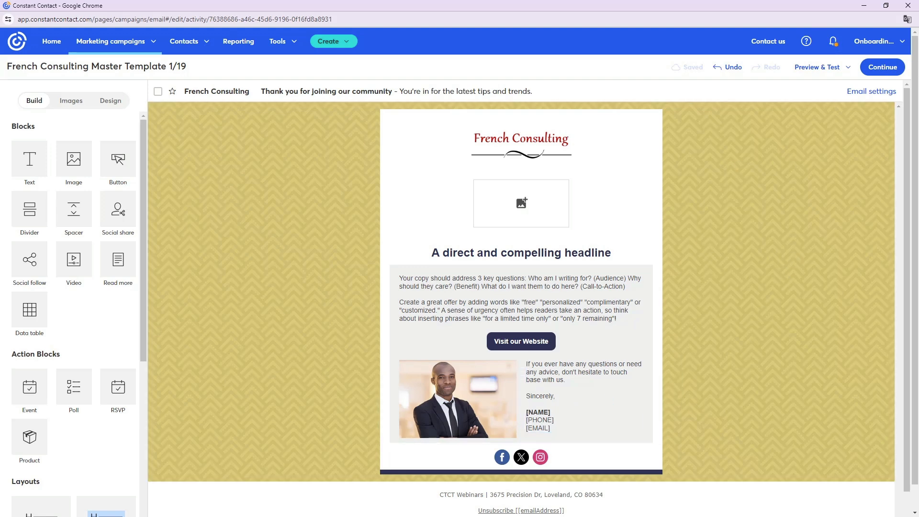
- Replace the sign-off text beside the portrait with the copied French Consulting address, phone number and opening hours
left_click(586, 383)
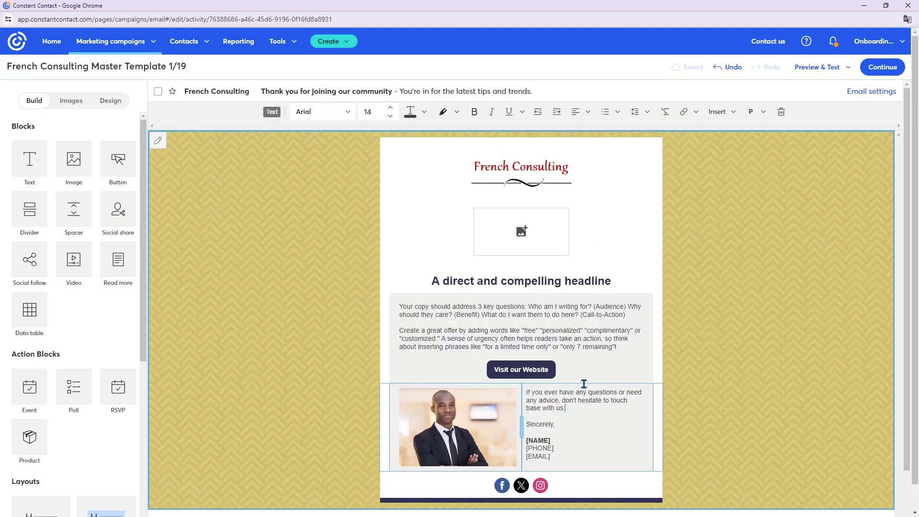
scroll(592, 425, "down", 2)
left_click_drag(567, 378, 489, 314)
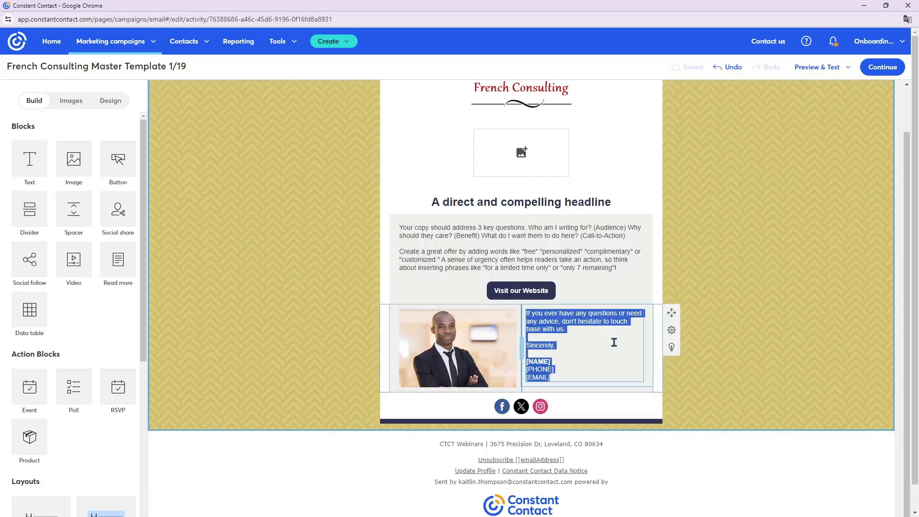
key("BackSpace")
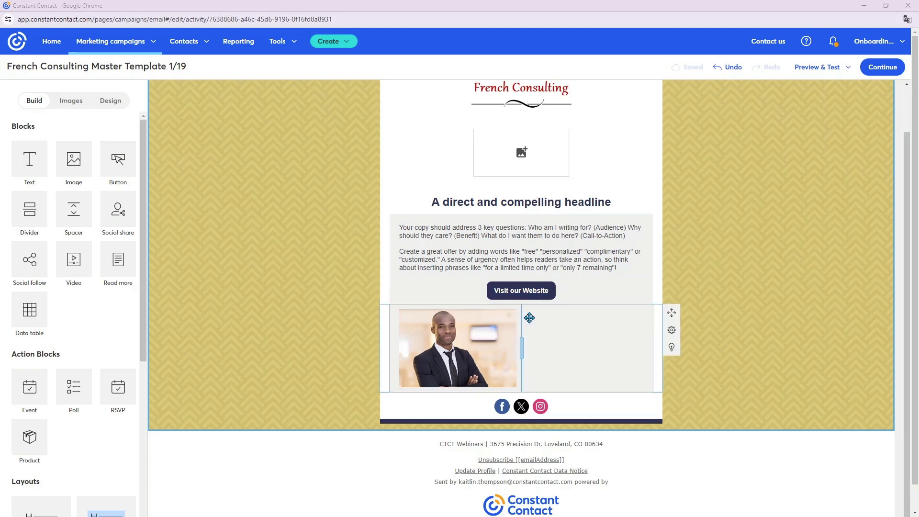
left_click(559, 313)
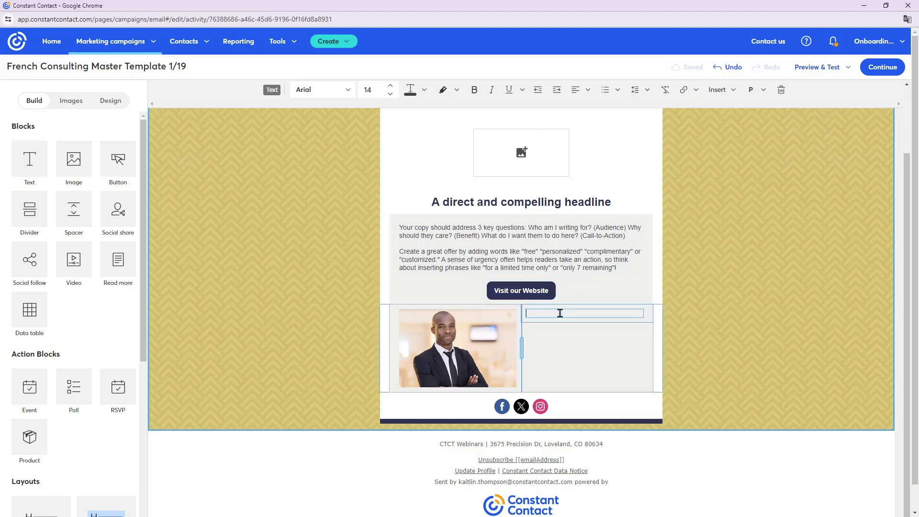
right_click(560, 313)
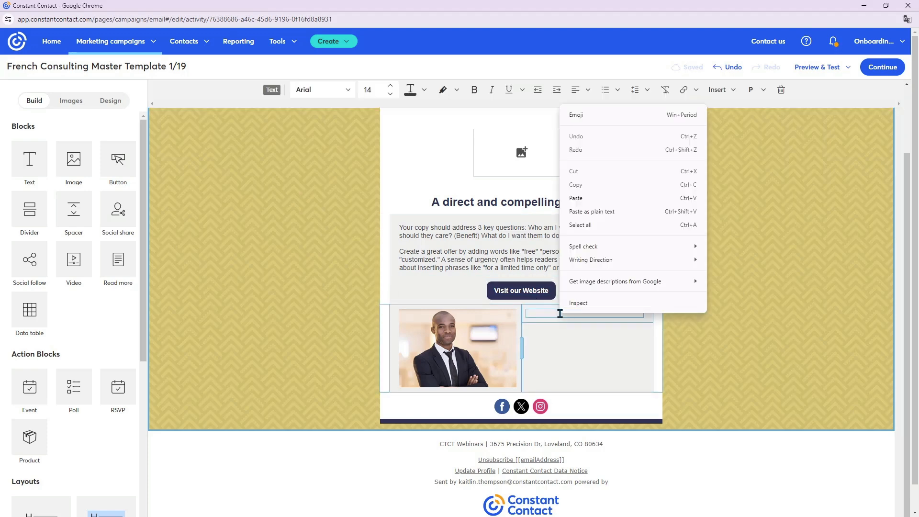
left_click(623, 199)
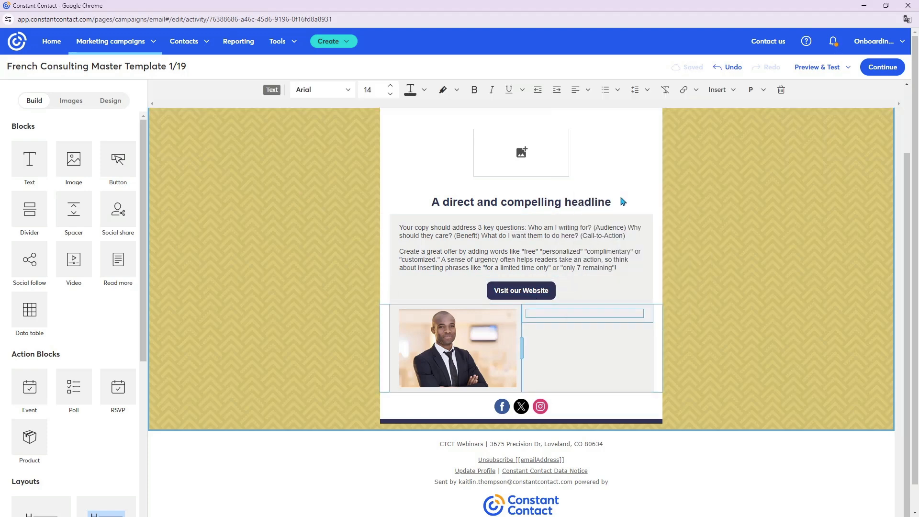
- Separate the company name, address, phone number and opening hours beside the portrait with blank lines
left_click(581, 314)
key("Return")
left_click(593, 336)
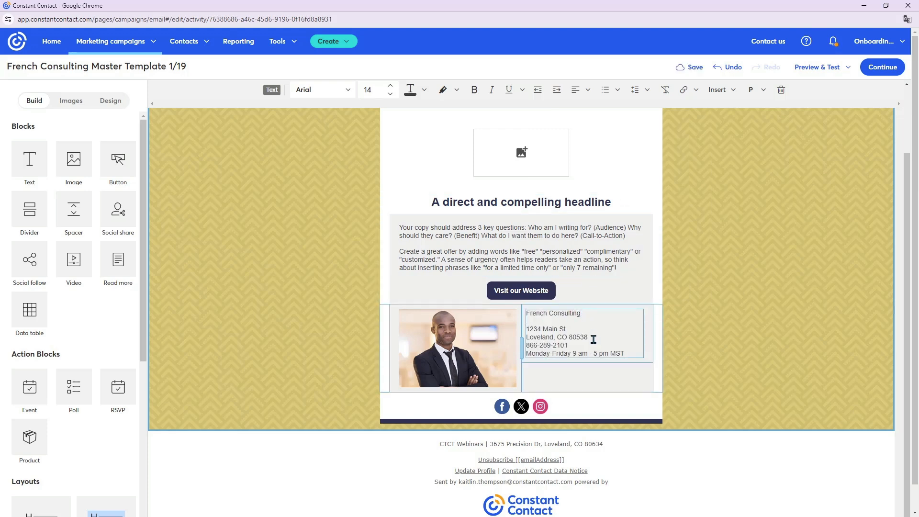
key("Return")
left_click(577, 354)
key("Return")
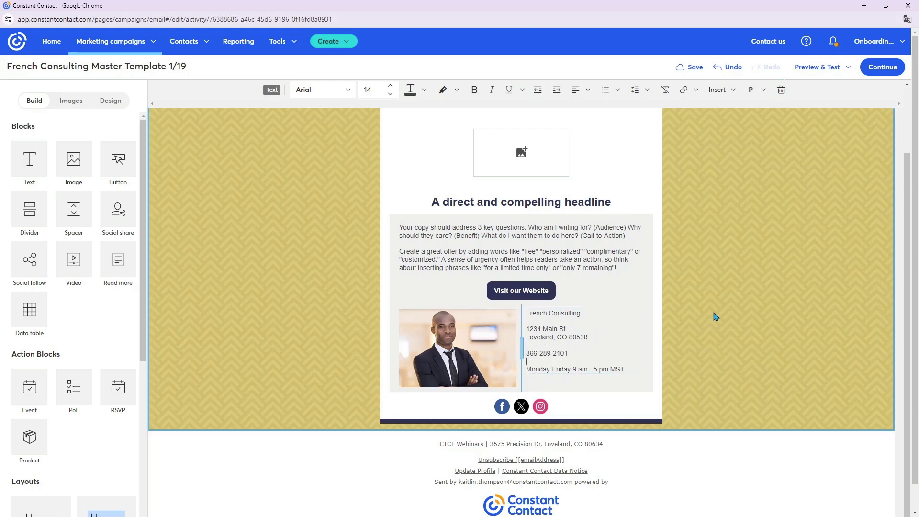
- Make the company name French Consulting bold in the contact details beside the portrait
triple_click(569, 315)
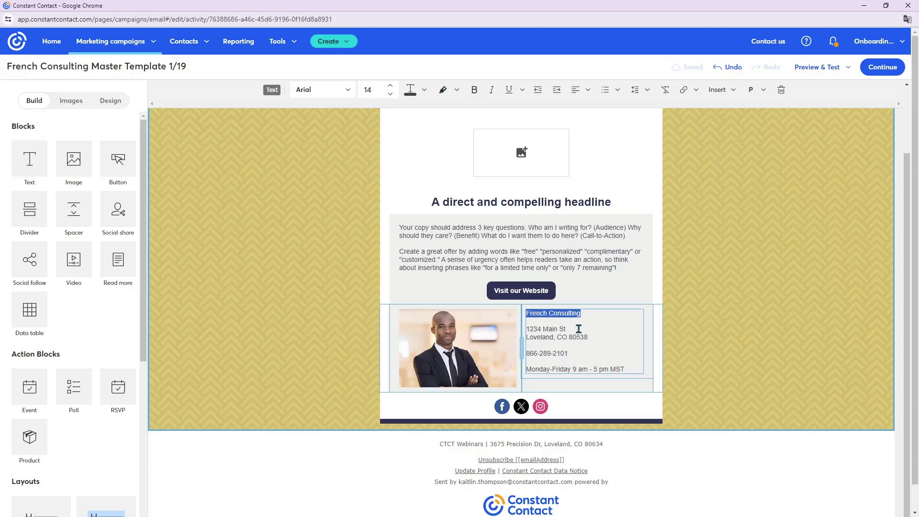
left_click(474, 91)
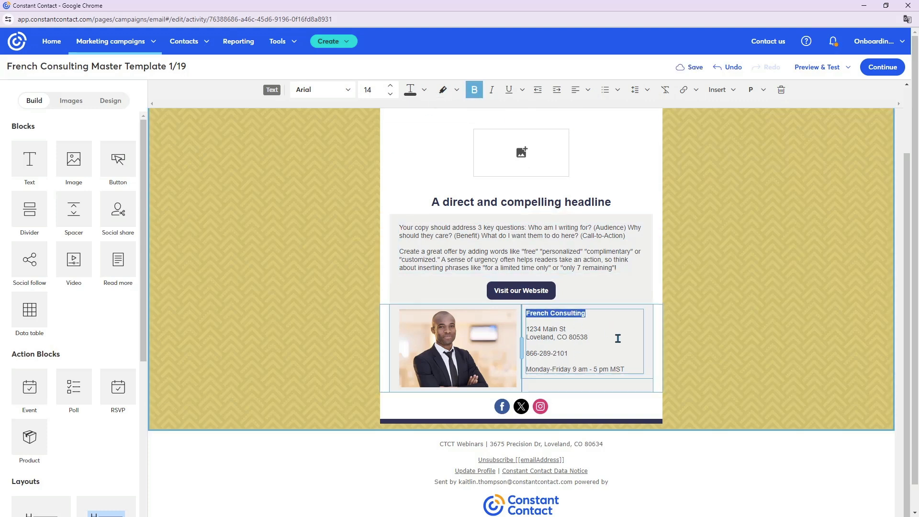
left_click(788, 400)
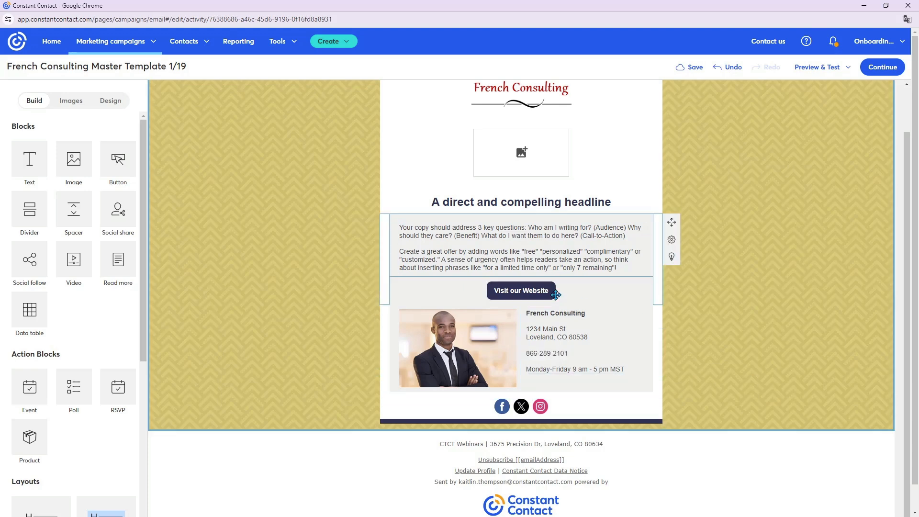
- Set the font size of the bold company name French Consulting in the contact details to 16
left_click_drag(588, 314, 520, 312)
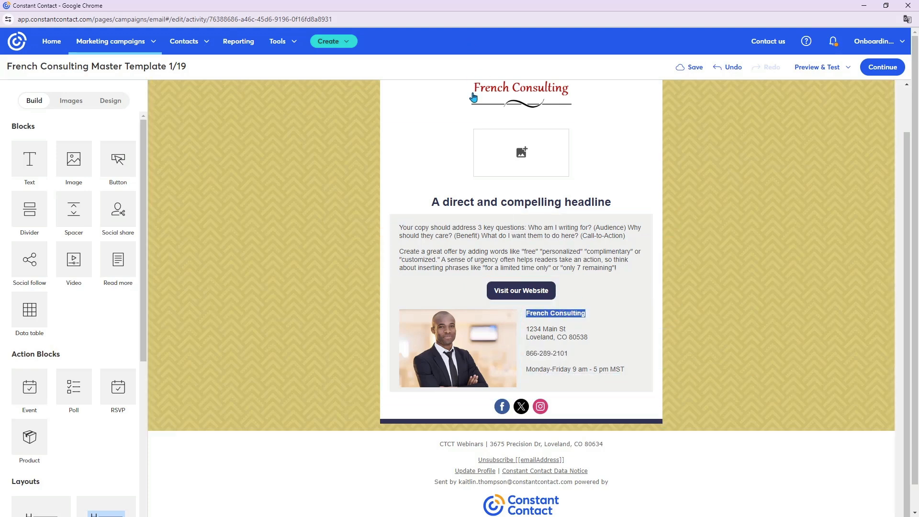
left_click(576, 318)
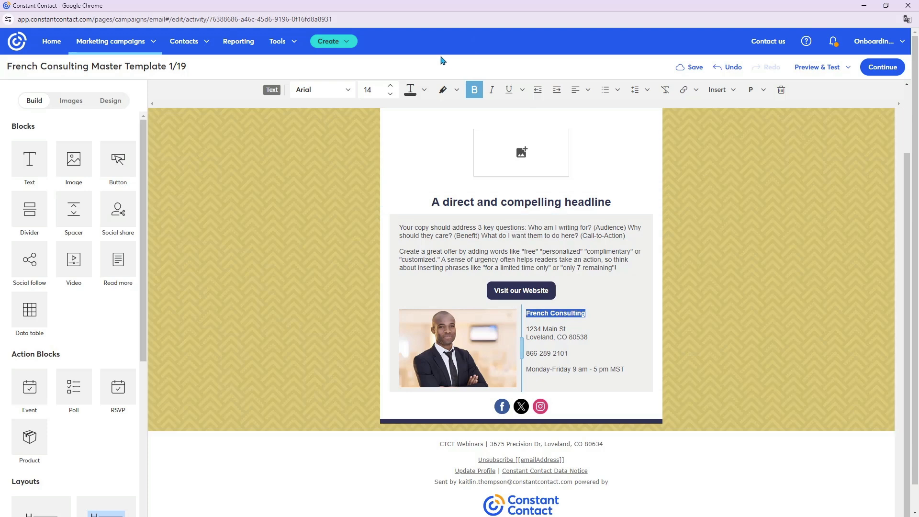
left_click(390, 85)
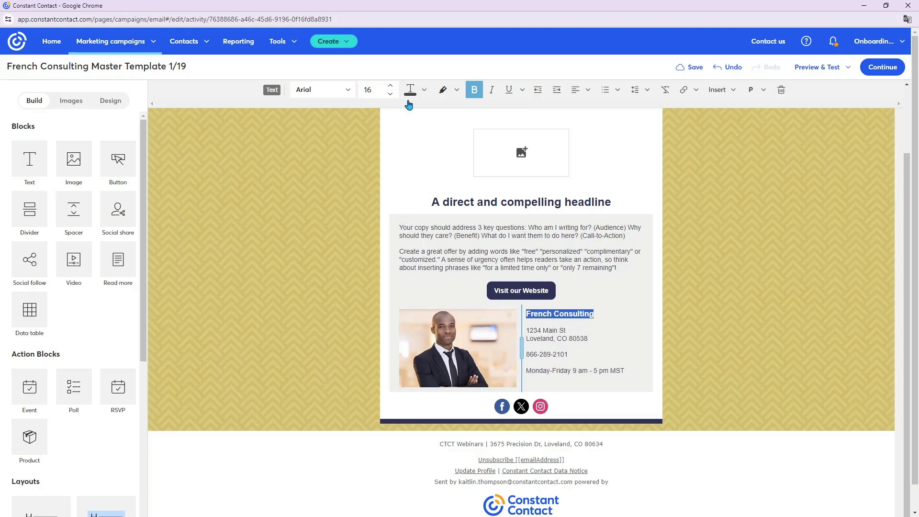
left_click(637, 329)
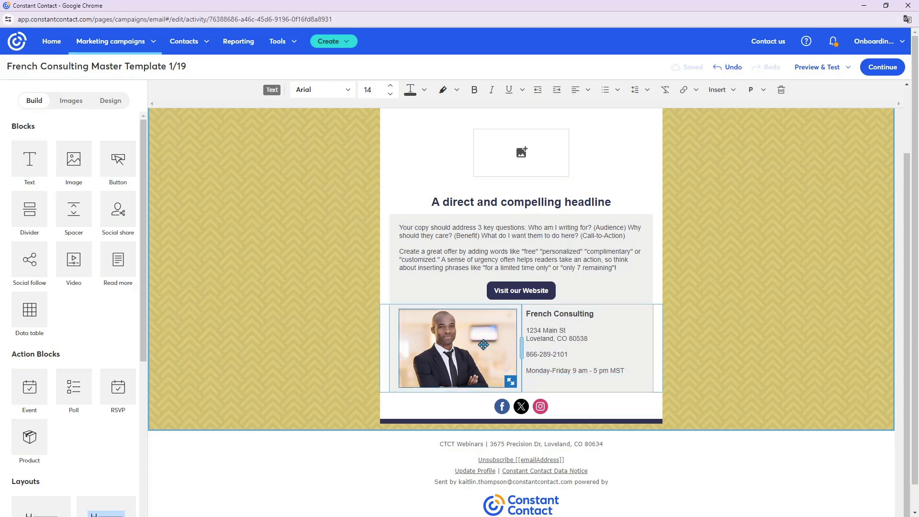
- Replace the portrait beside the contact details with the library photo of the team gathered around a laptop
left_click(76, 110)
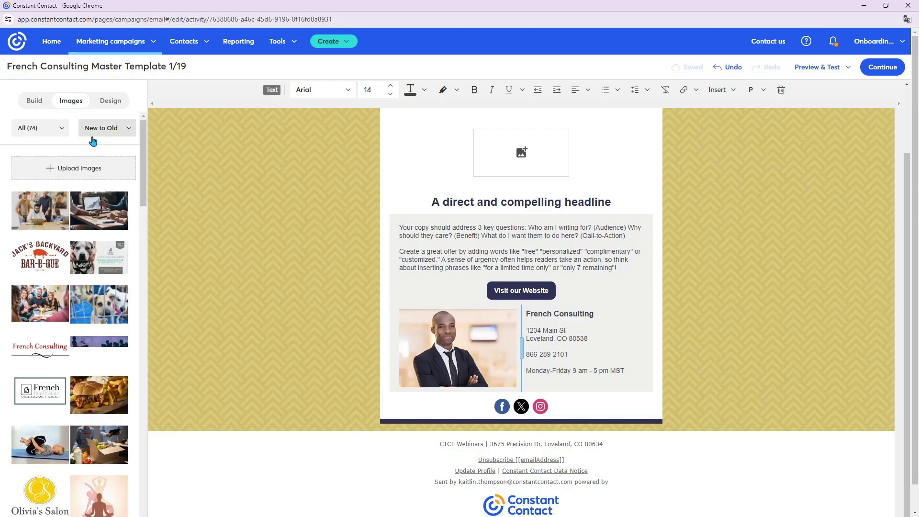
left_click_drag(42, 210, 460, 345)
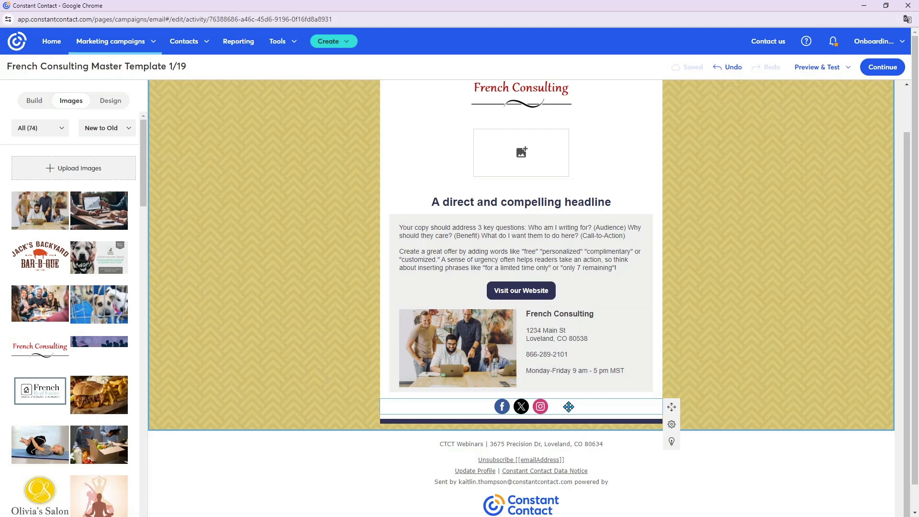
- Add a second social follow block above the existing social icons and delete it again
left_click(35, 104)
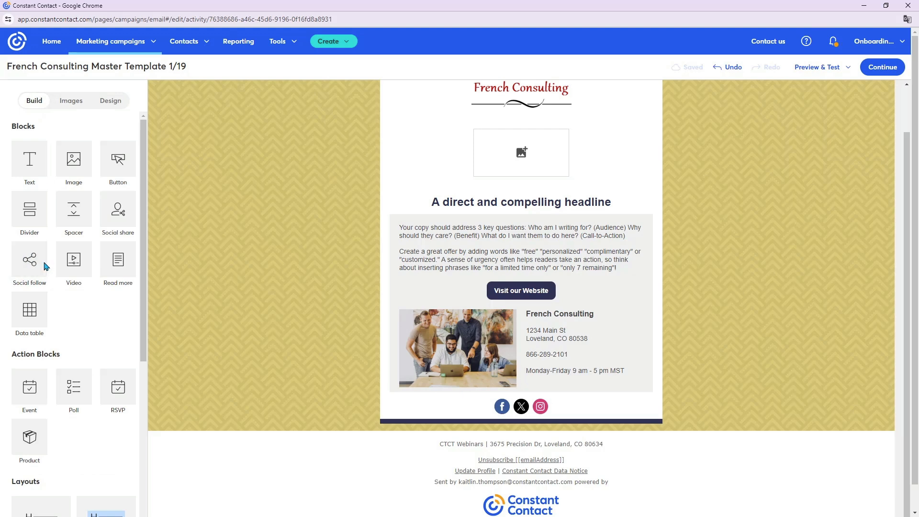
left_click_drag(29, 259, 483, 401)
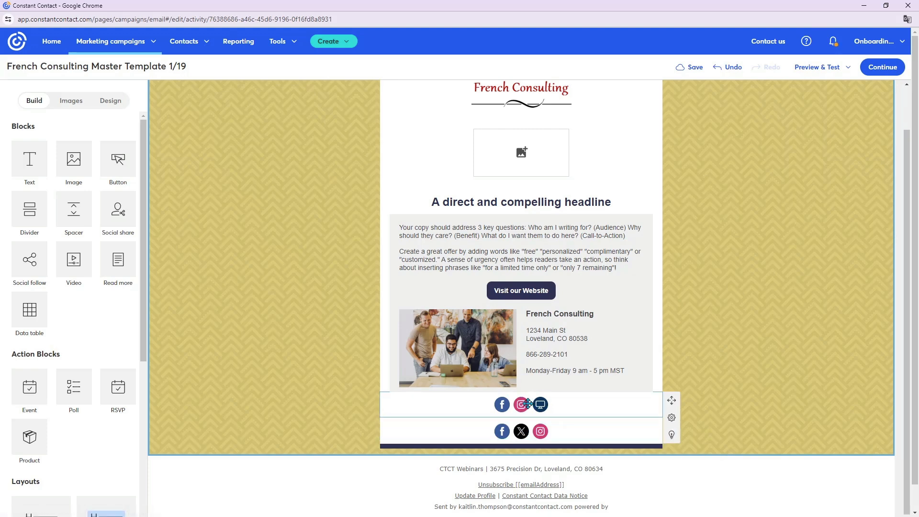
left_click(531, 413)
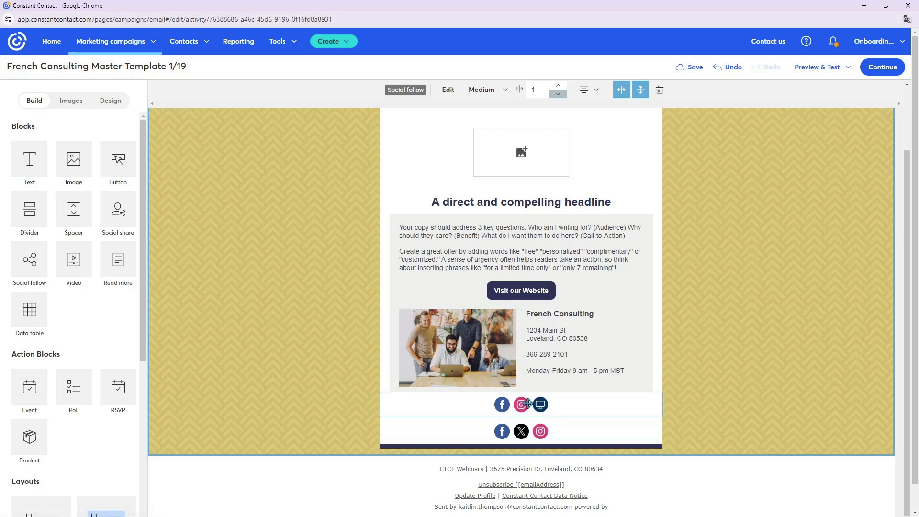
left_click(660, 90)
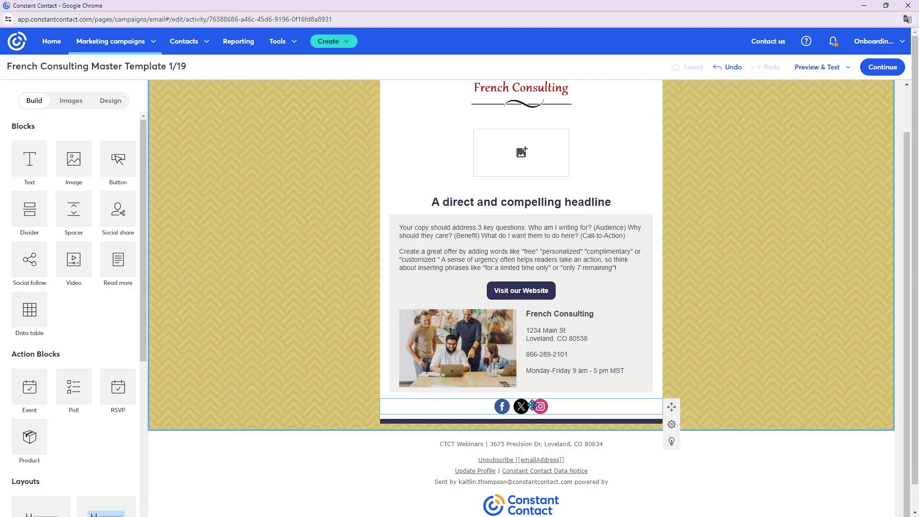
- Change the social follow icons at the end of the email to the solid grey circle style
left_click(532, 406)
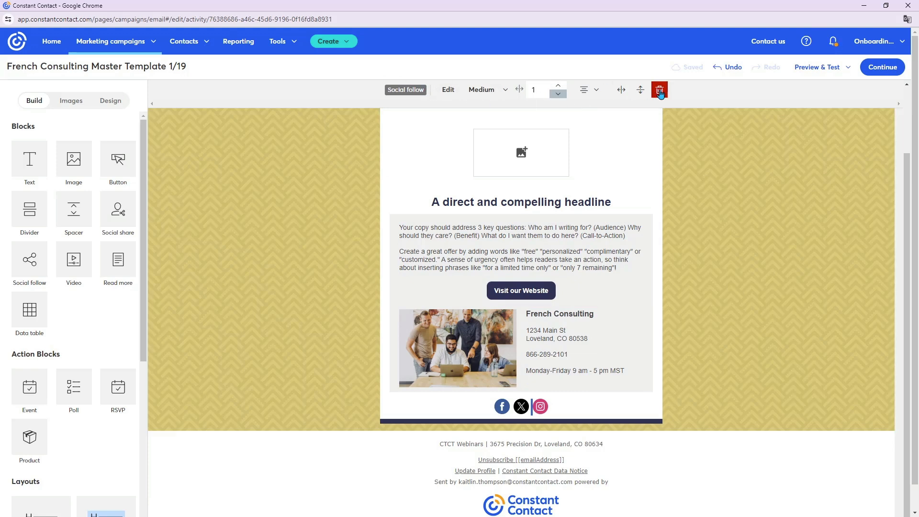
left_click(449, 91)
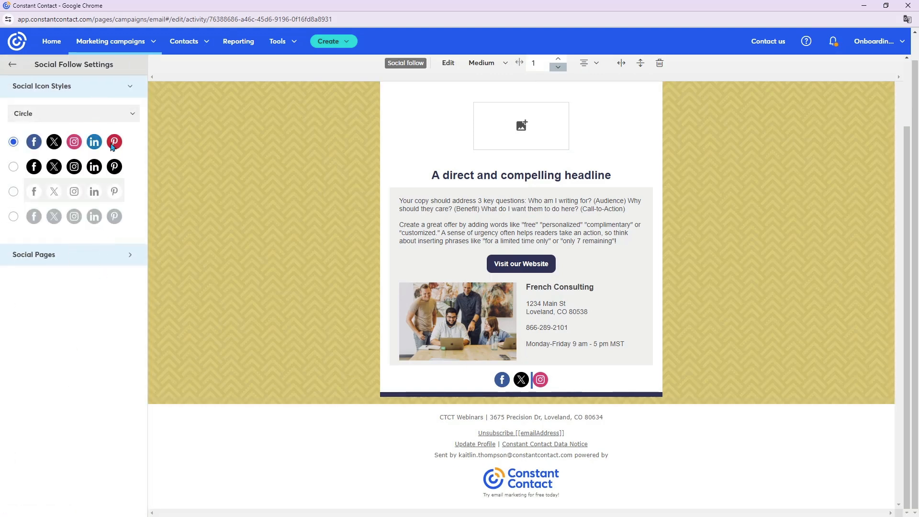
left_click(82, 114)
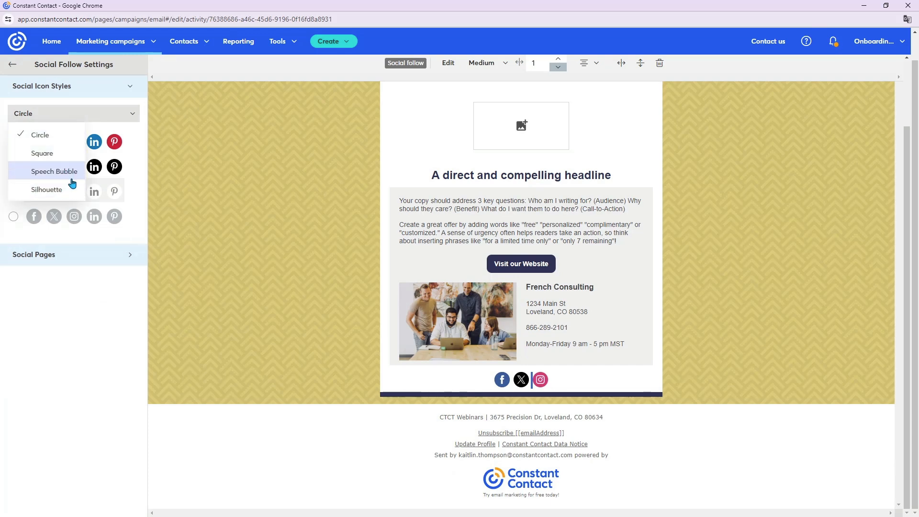
left_click(106, 128)
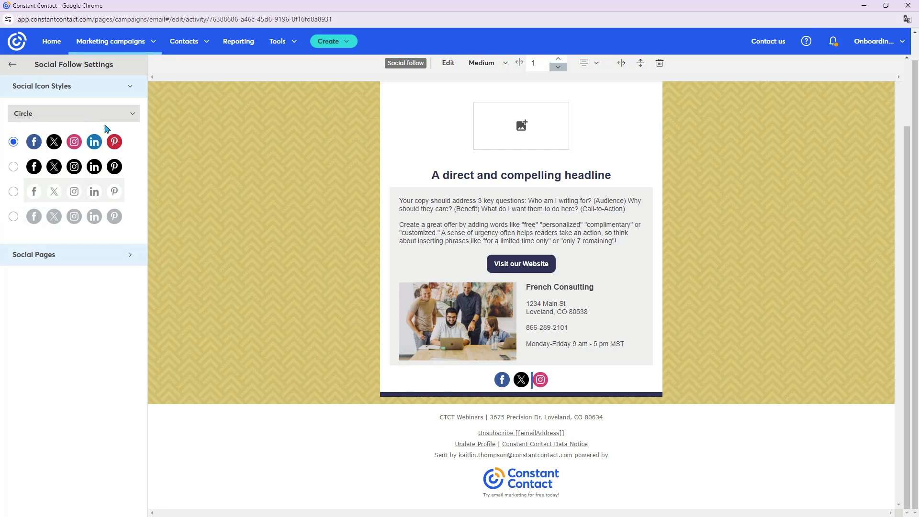
left_click(14, 191)
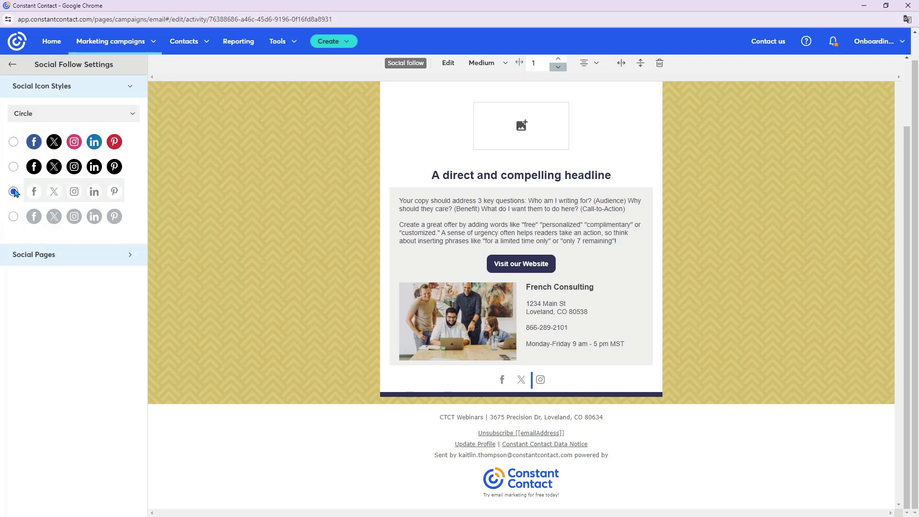
left_click(14, 217)
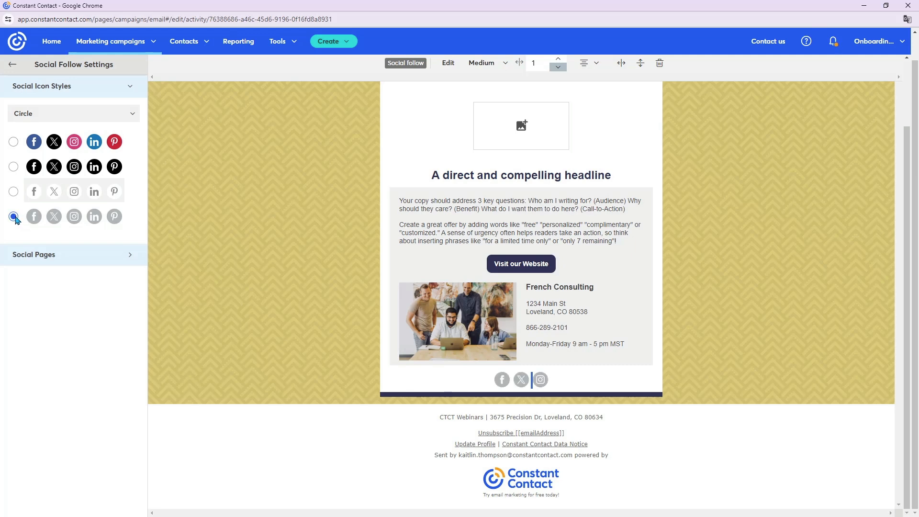
left_click(691, 431)
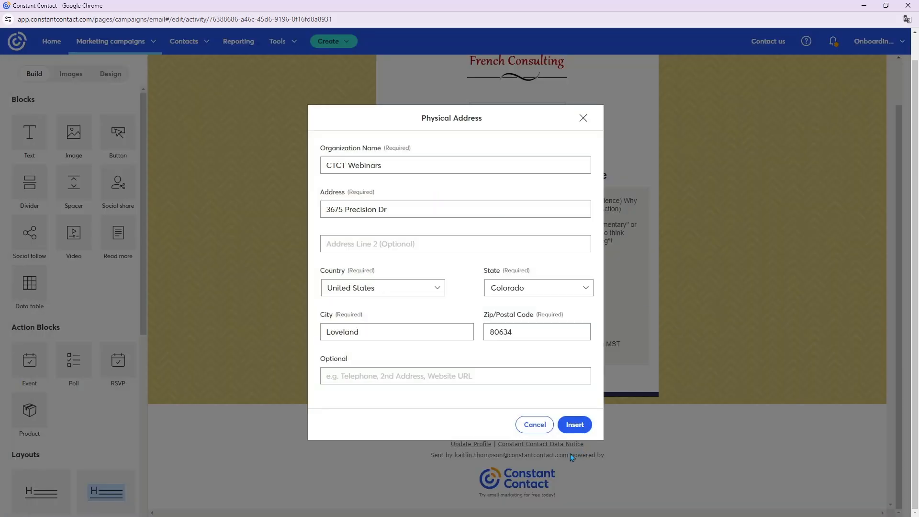
left_click(537, 426)
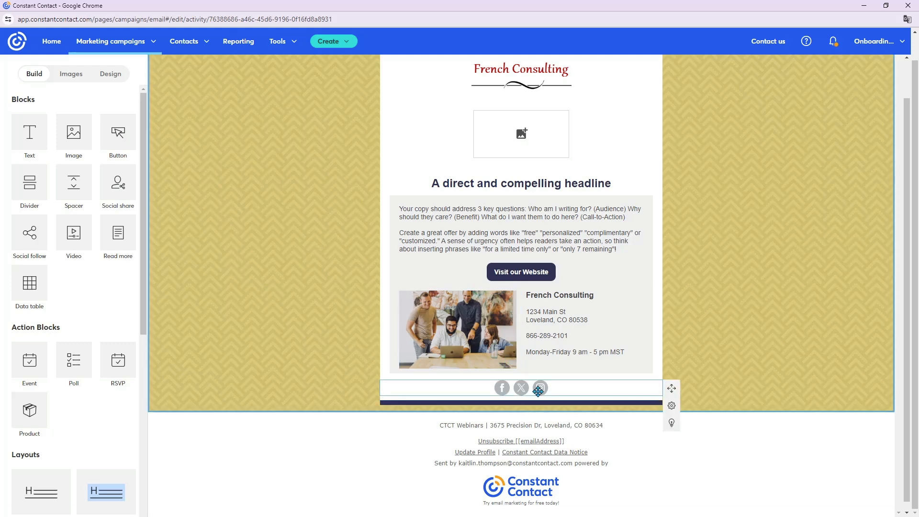
- Paste the French Consulting page links for Facebook and Instagram into the social follow block's social pages
scroll(453, 306, "up", 2)
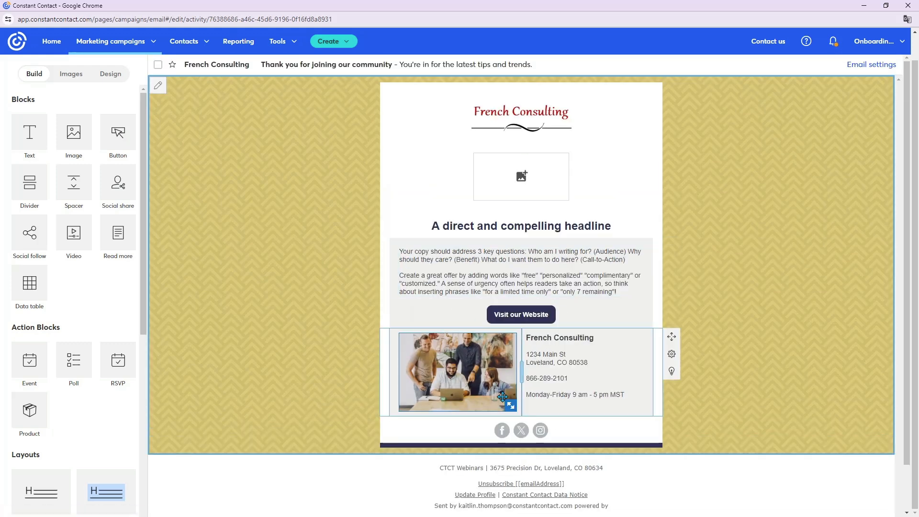
left_click_drag(524, 429, 527, 431)
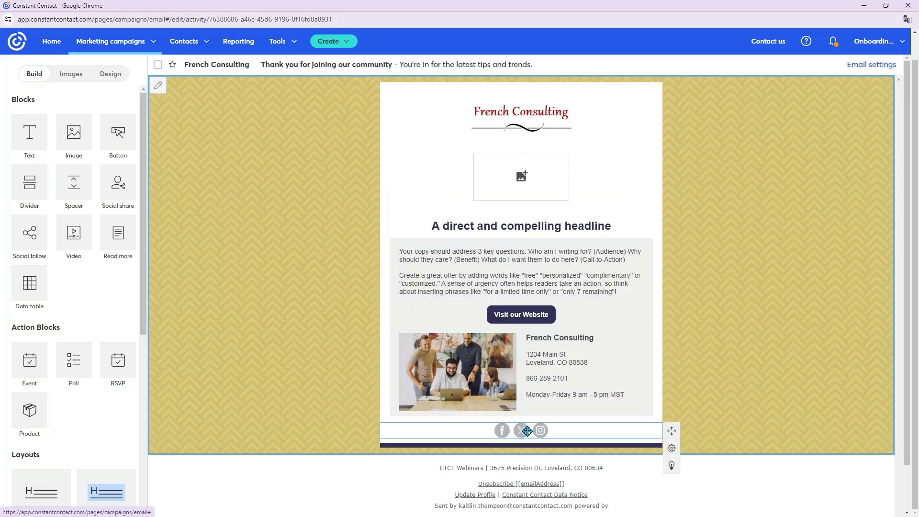
double_click(527, 431)
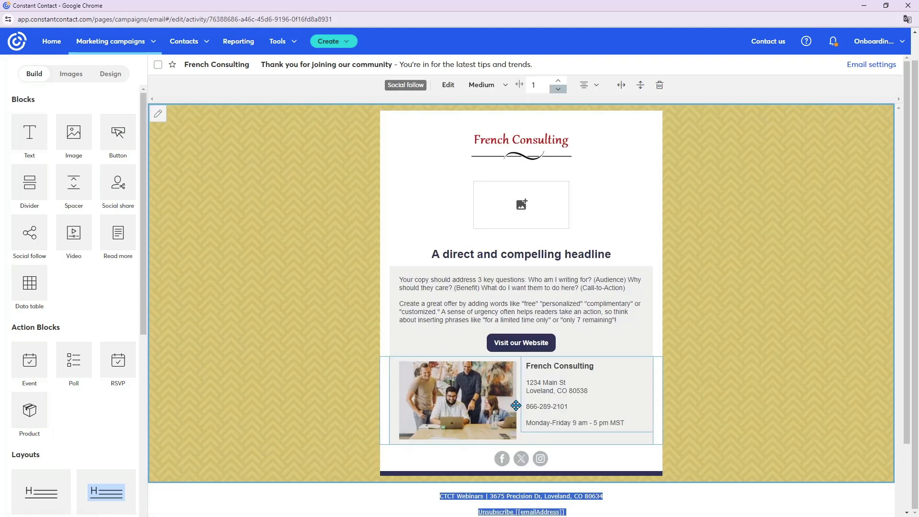
left_click(448, 85)
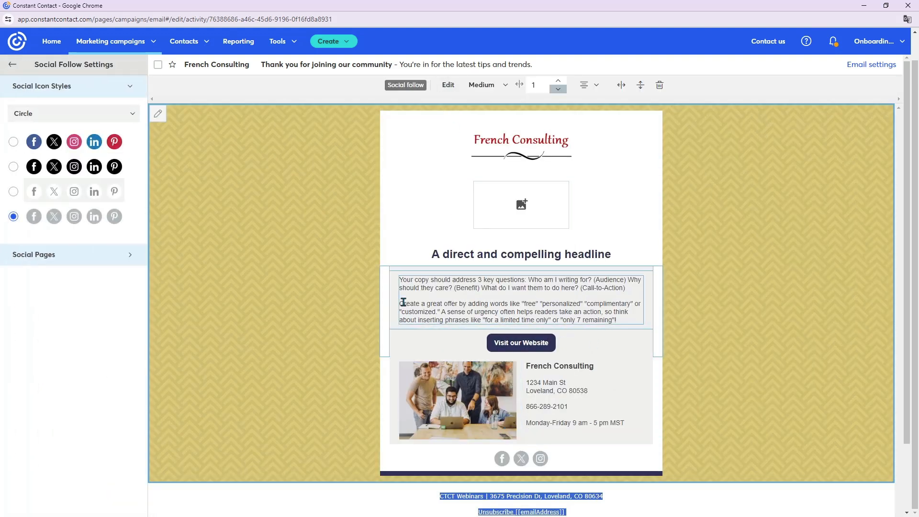
left_click(131, 89)
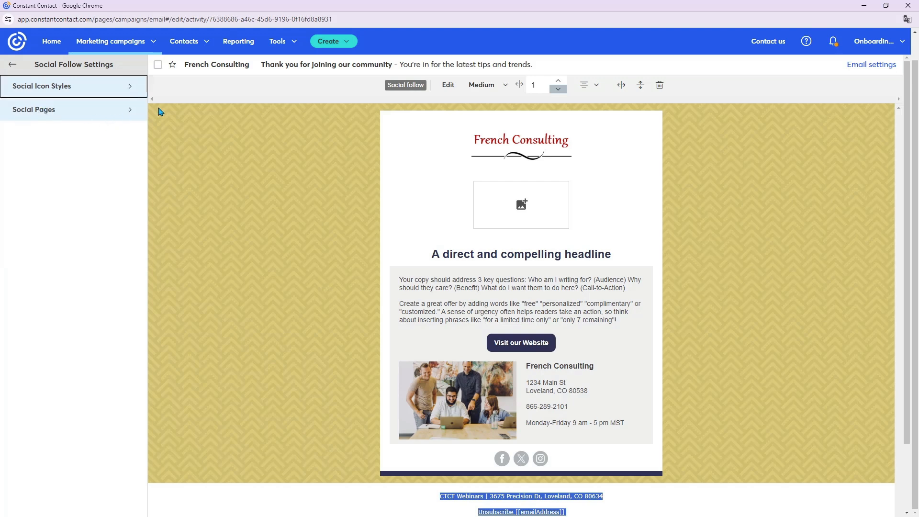
left_click(131, 112)
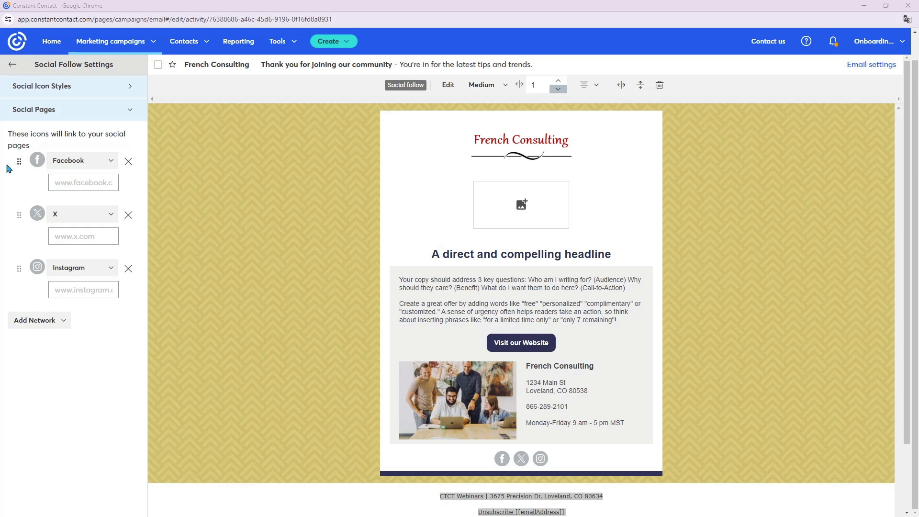
left_click(87, 183)
type("frenchconsulting")
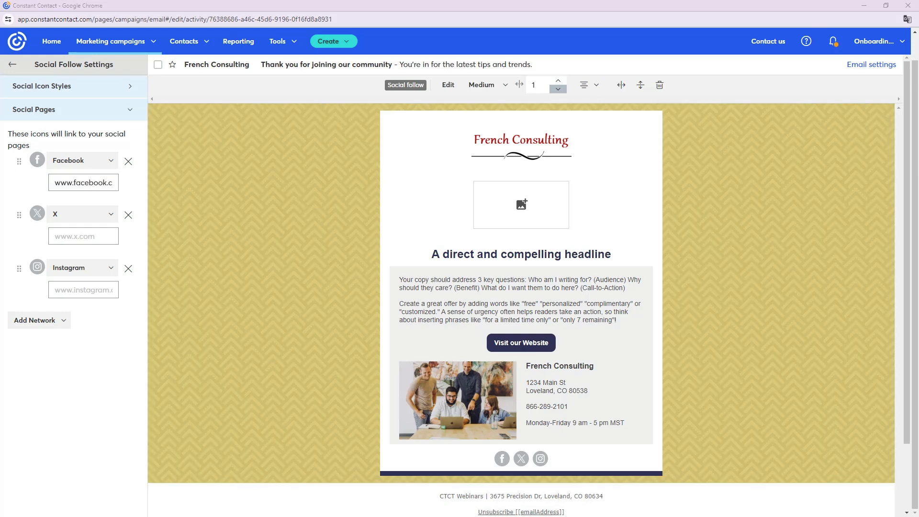
left_click(87, 289)
type("frenchconsulting")
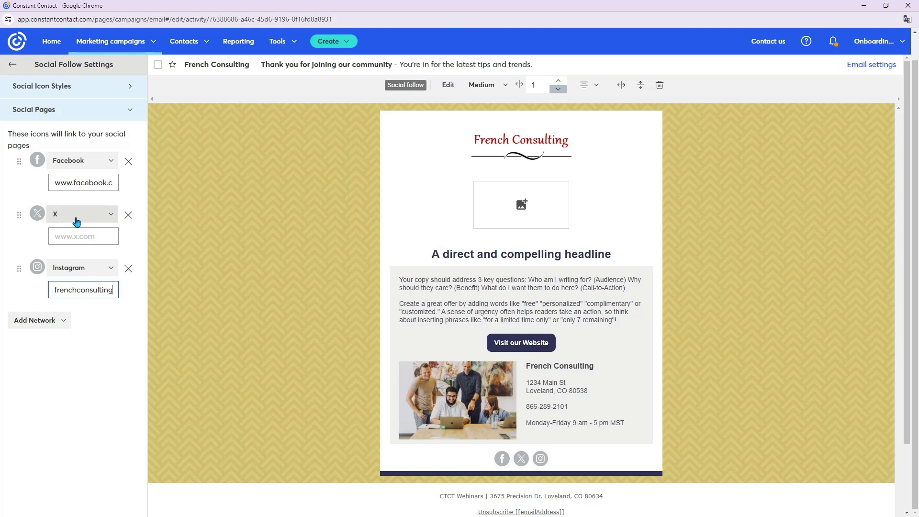
- Remove X from the social follow block and add a Web icon linked to the French Consulting website
left_click(129, 215)
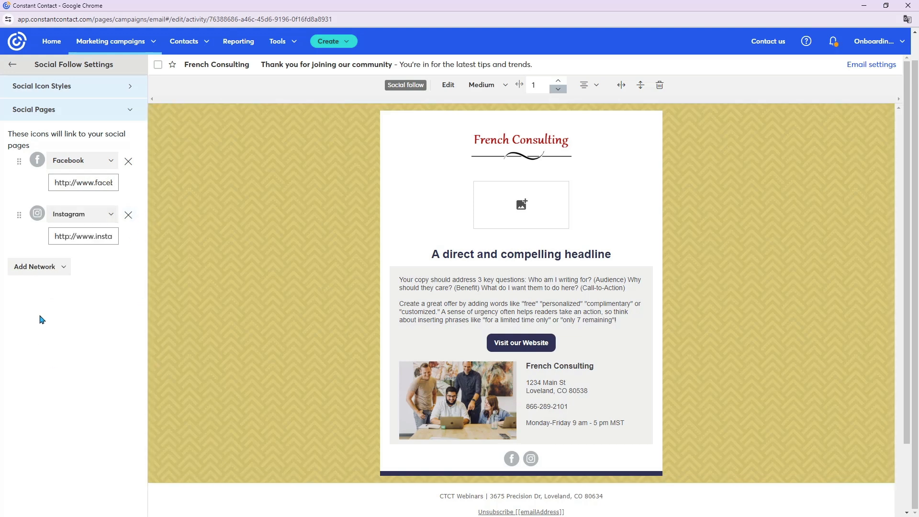
left_click(55, 271)
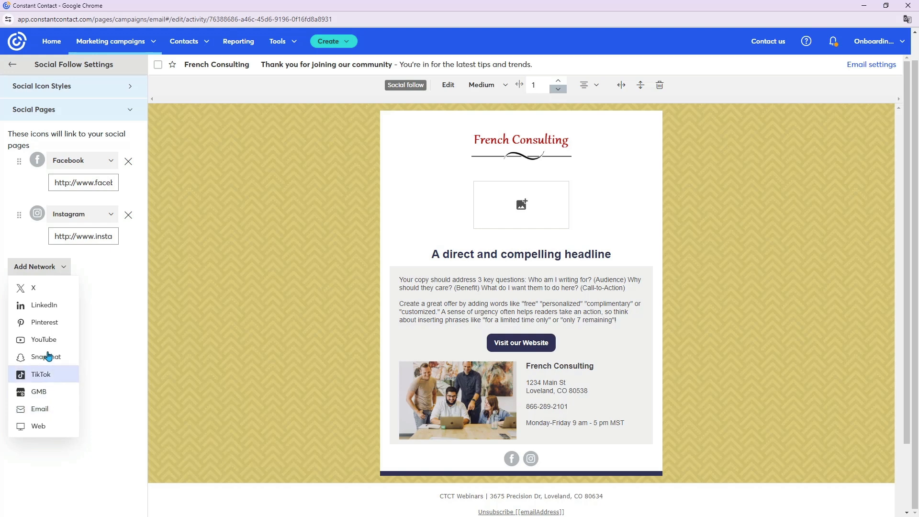
left_click(47, 433)
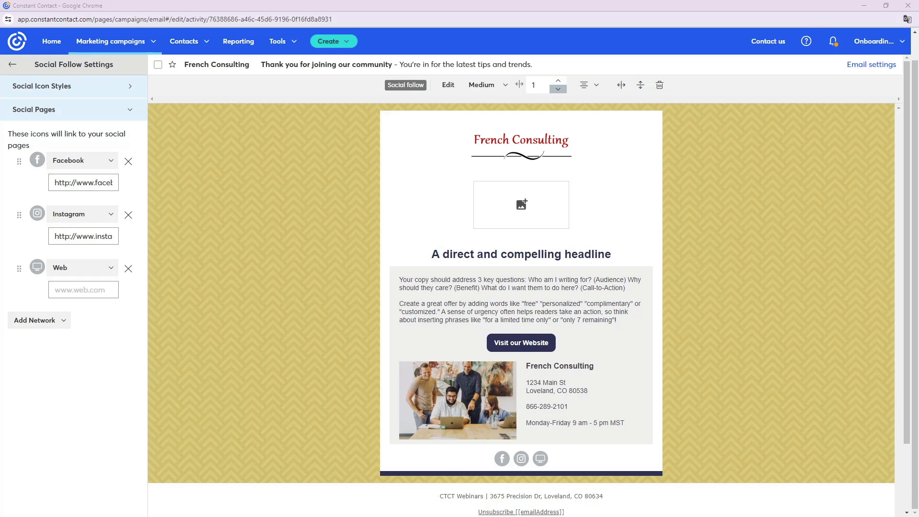
left_click(95, 290)
key("ctrl+v")
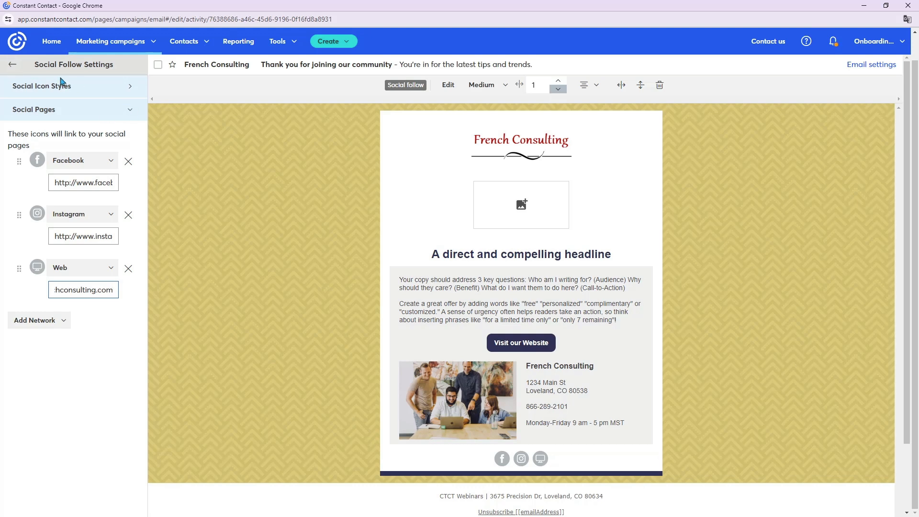
left_click(13, 66)
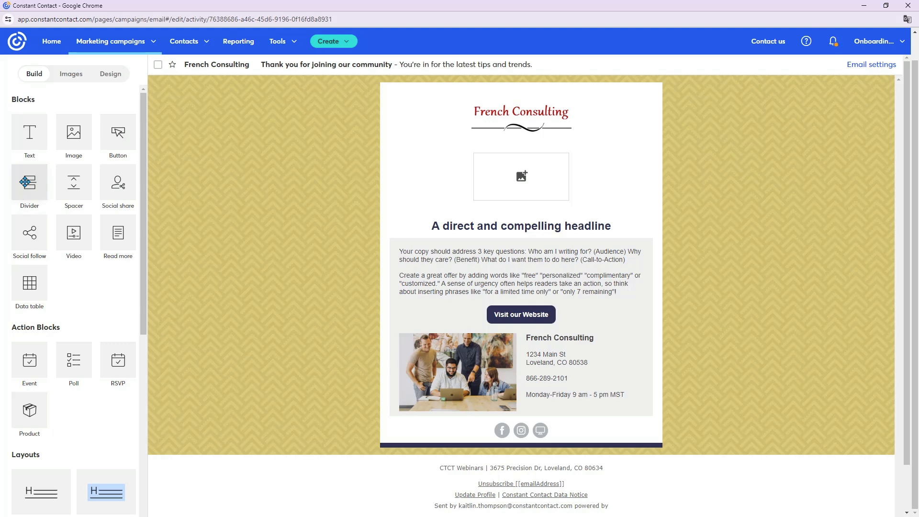
- Add divider blocks directly above and below the row with the team photo and contact details
left_click_drag(25, 182, 450, 334)
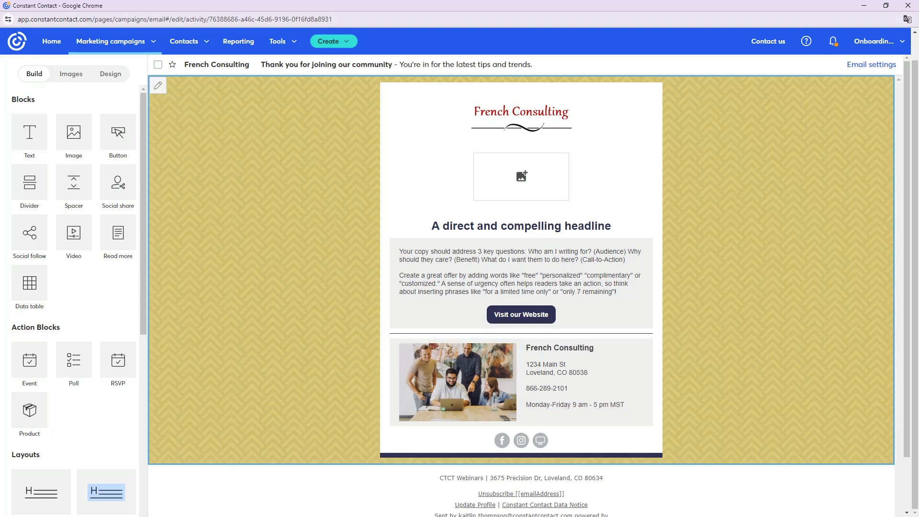
left_click_drag(433, 411, 462, 427)
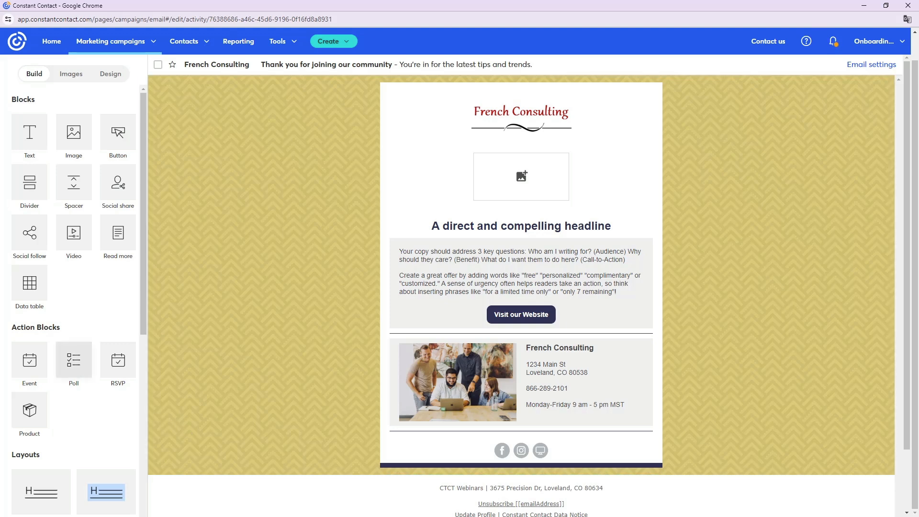
- Sample the red of the French Consulting logo with the desktop colour picker and copy its hex code #C00000
left_click(109, 76)
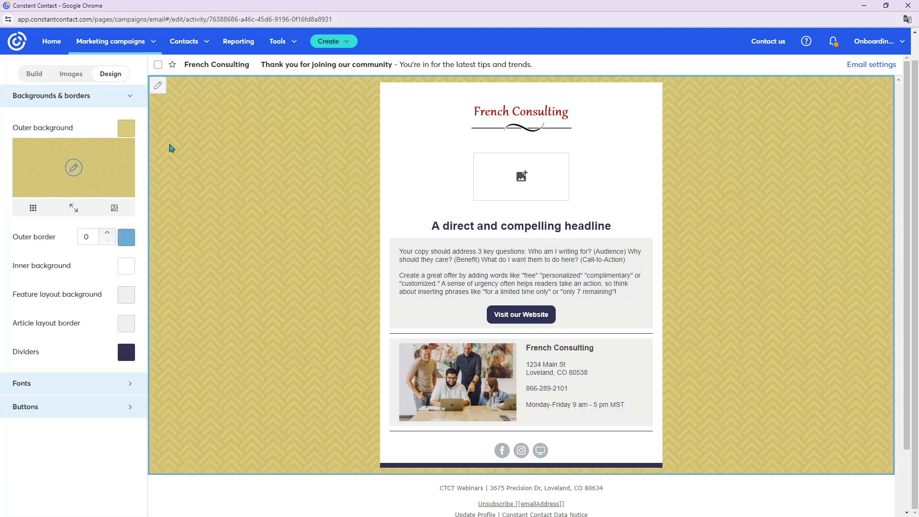
scroll(258, 168, "up", 1)
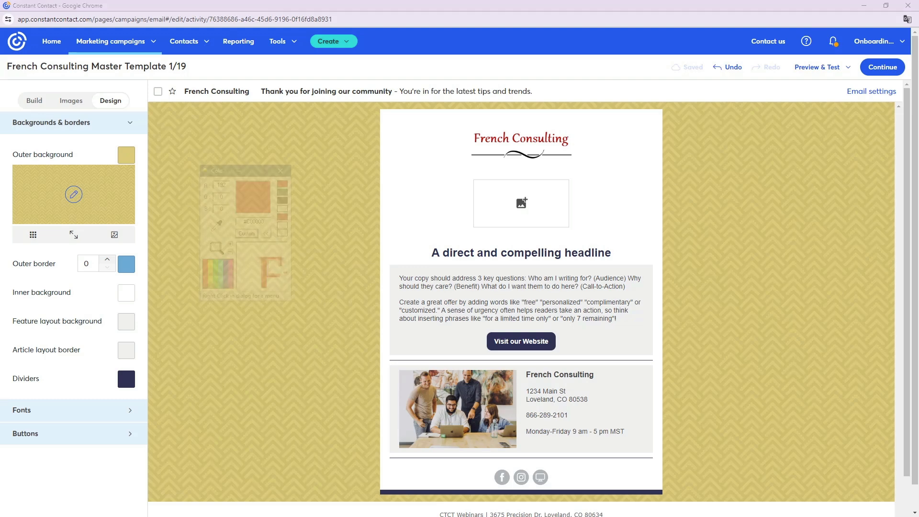
left_click_drag(220, 171, 213, 165)
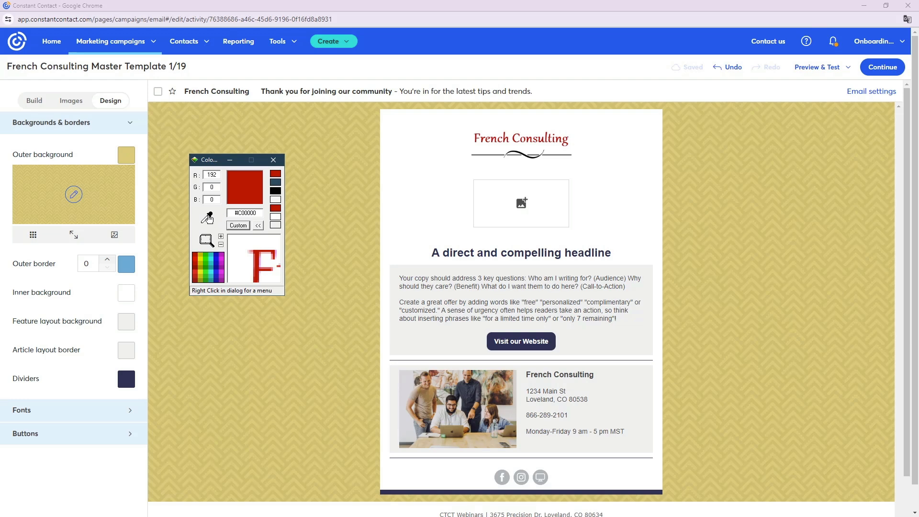
left_click_drag(208, 218, 481, 129)
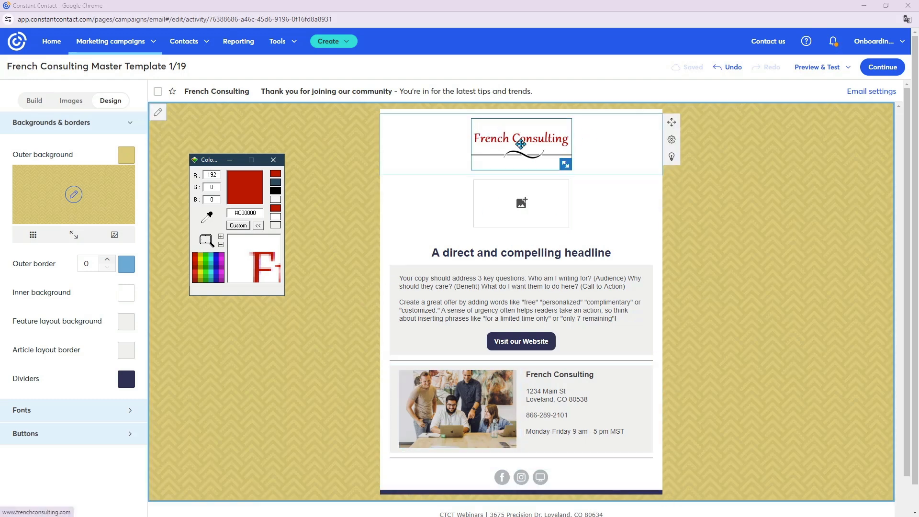
left_click_drag(261, 213, 230, 210)
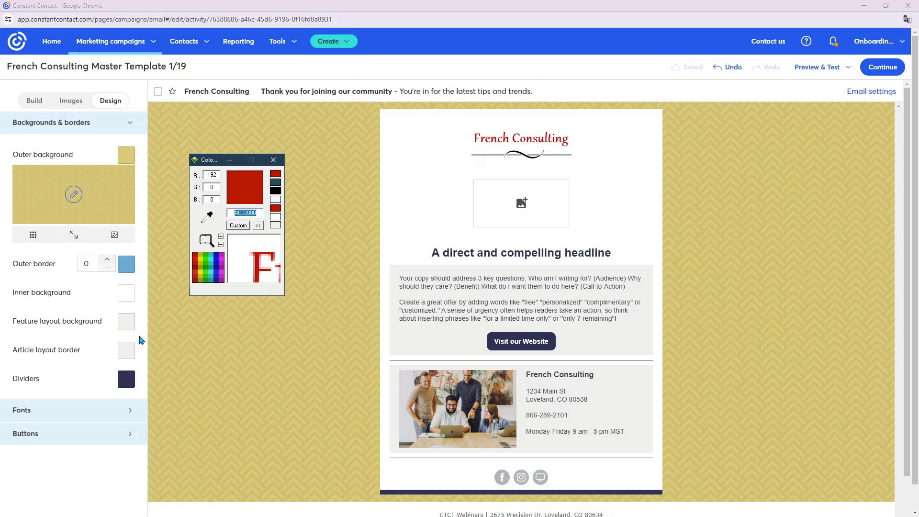
right_click(243, 212)
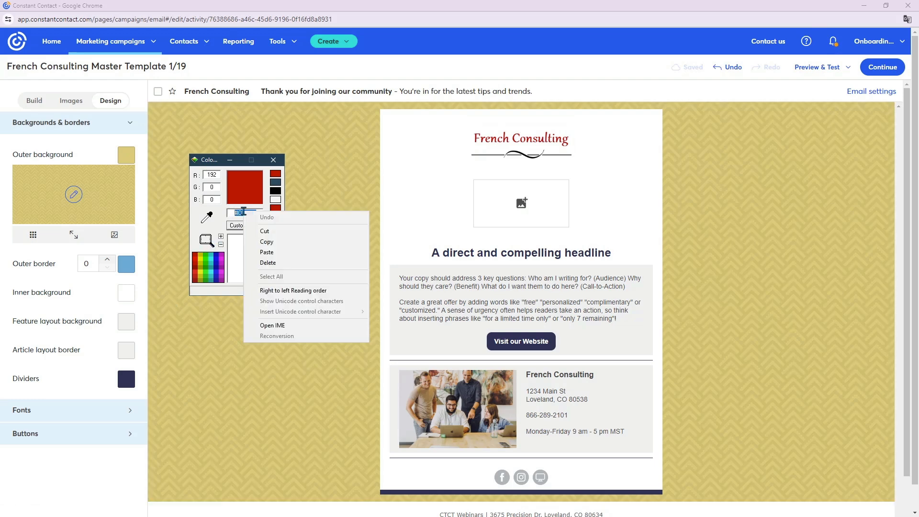
left_click(267, 242)
- Set the email's outer background to the copied logo red #C00000 and close the desktop colour picker
left_click(127, 157)
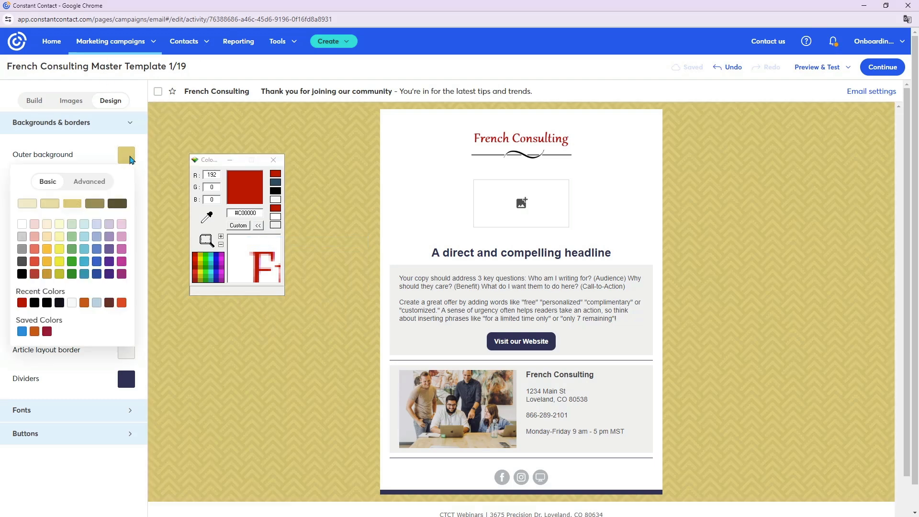
left_click(90, 185)
left_click_drag(122, 307, 86, 311)
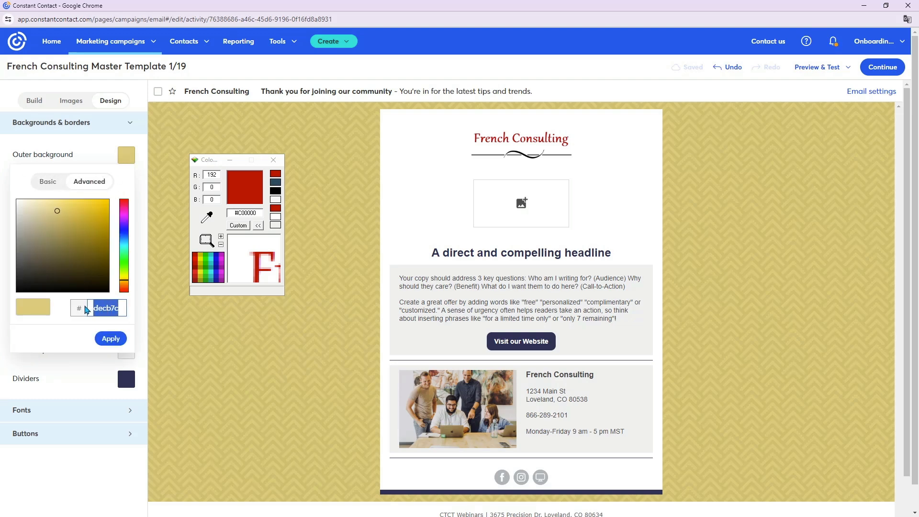
type("c00000")
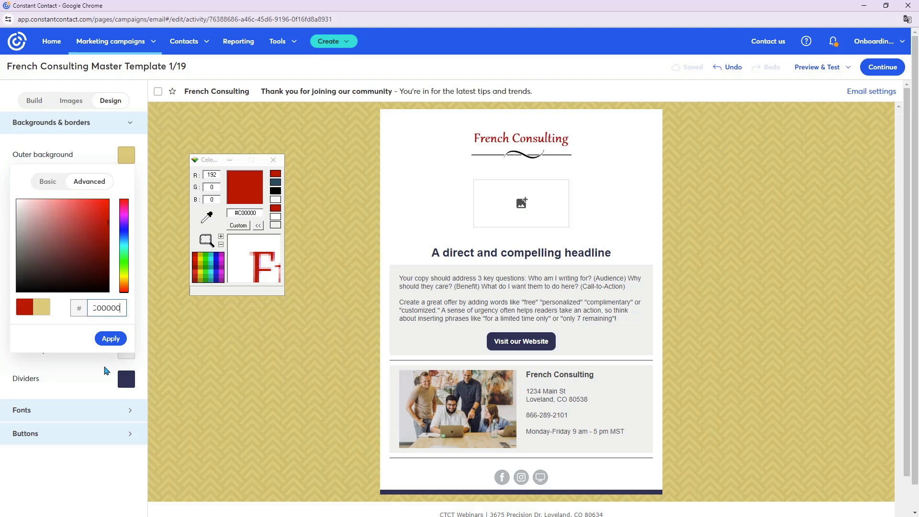
left_click(111, 340)
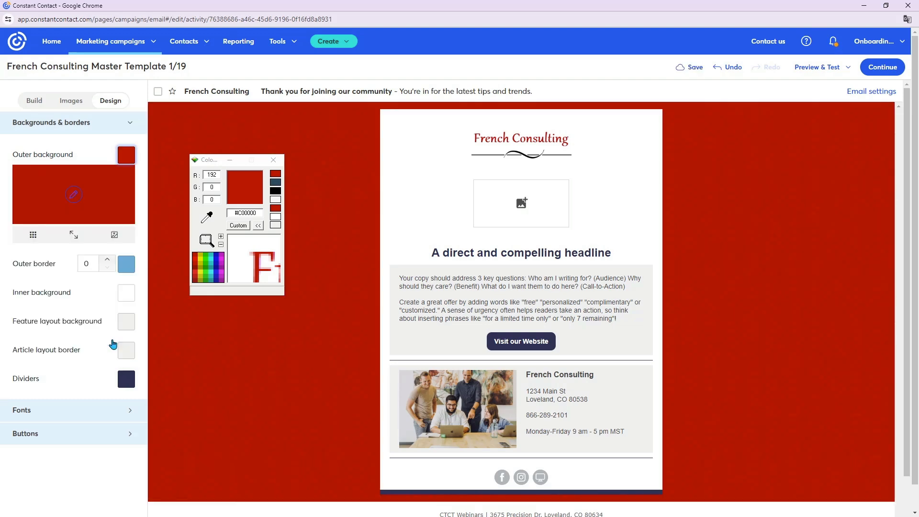
left_click(273, 161)
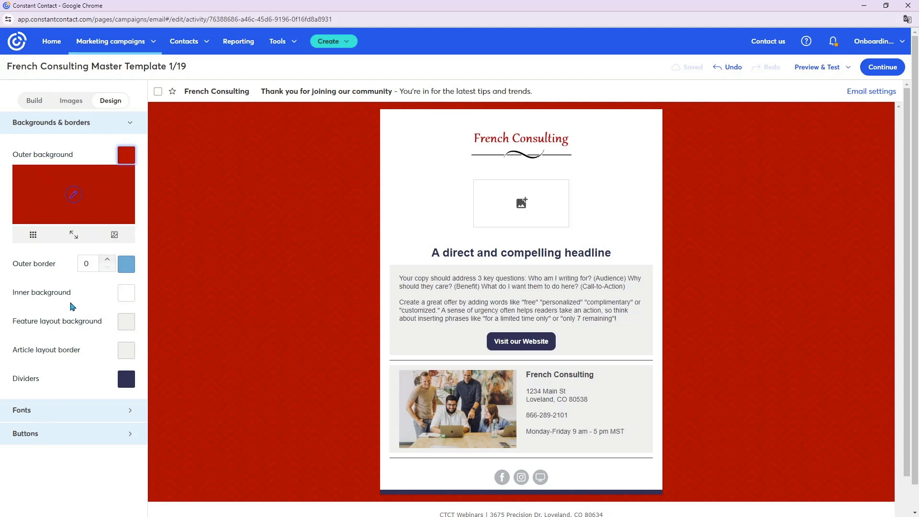
- Change the colour of the email's dividers to black in the background and border design settings
scroll(69, 303, "down", 1)
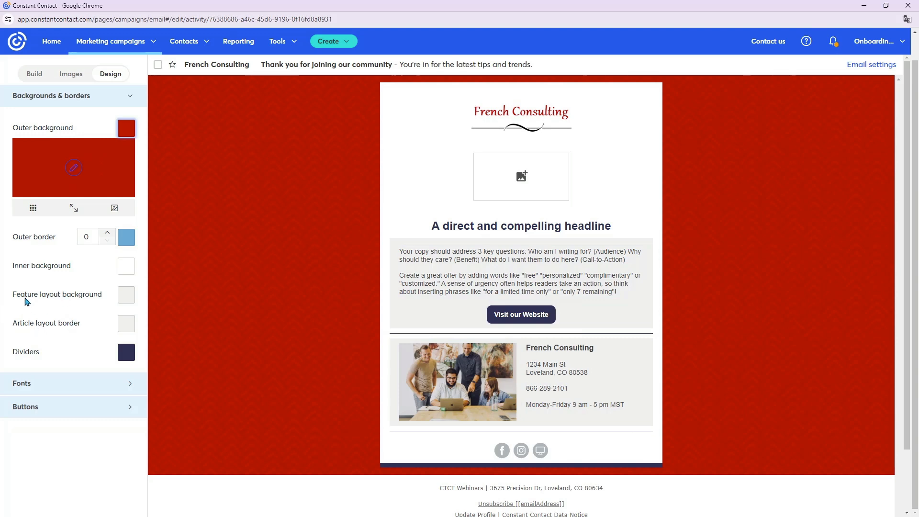
left_click(127, 298)
left_click(128, 299)
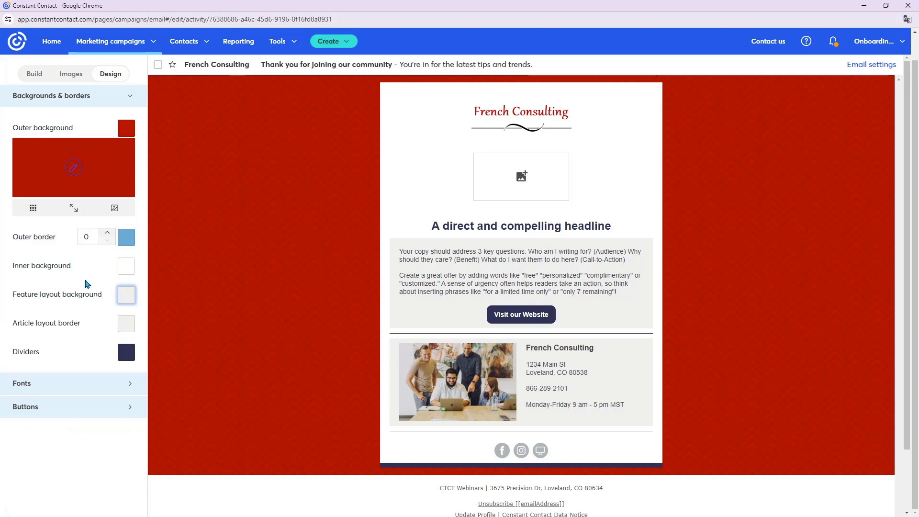
left_click(123, 356)
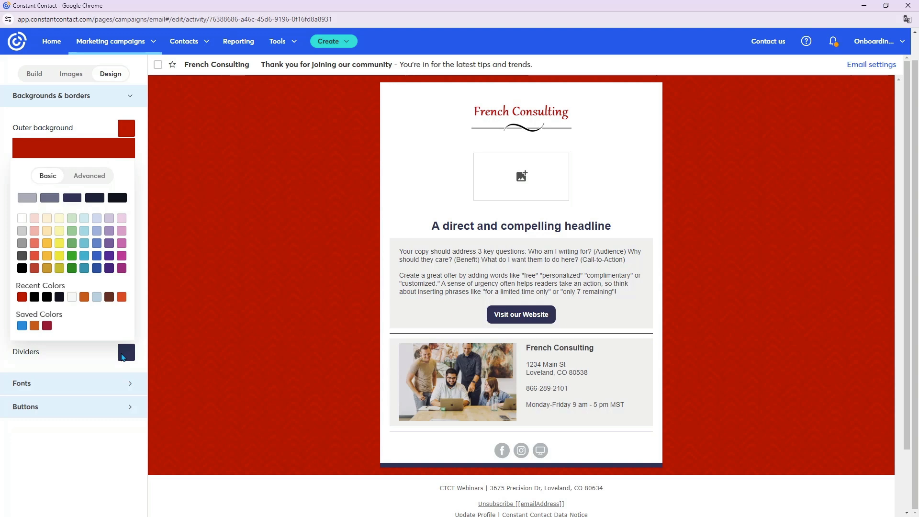
left_click(22, 269)
left_click(22, 269)
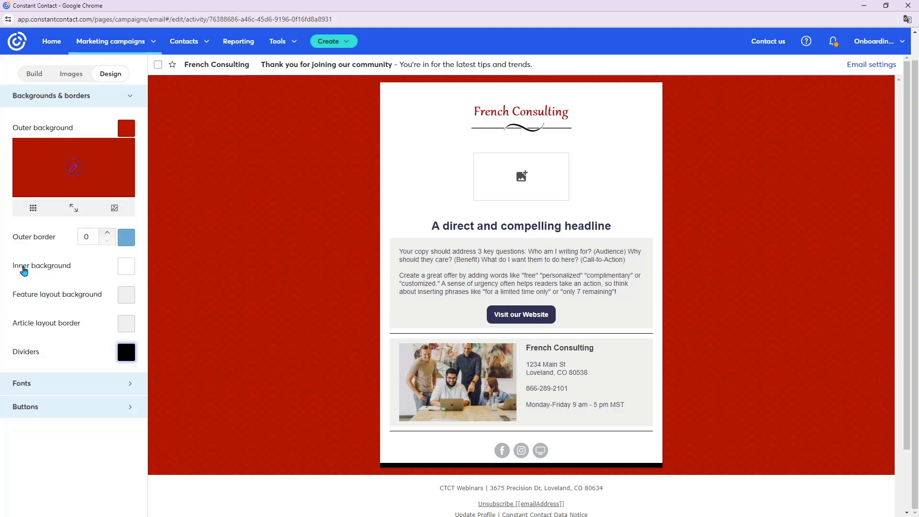
- Set the heading font colour to the recently used brand red in the email's font design settings
left_click(130, 95)
left_click(127, 121)
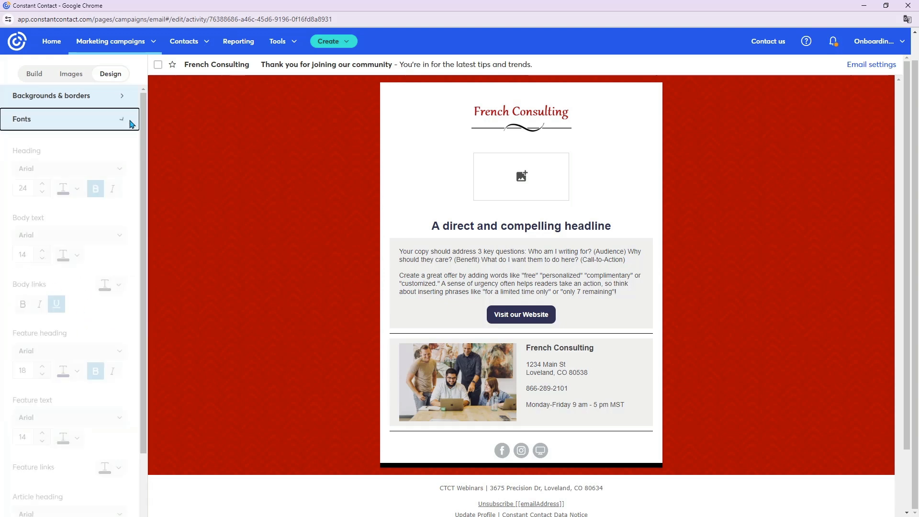
scroll(113, 209, "down", 3)
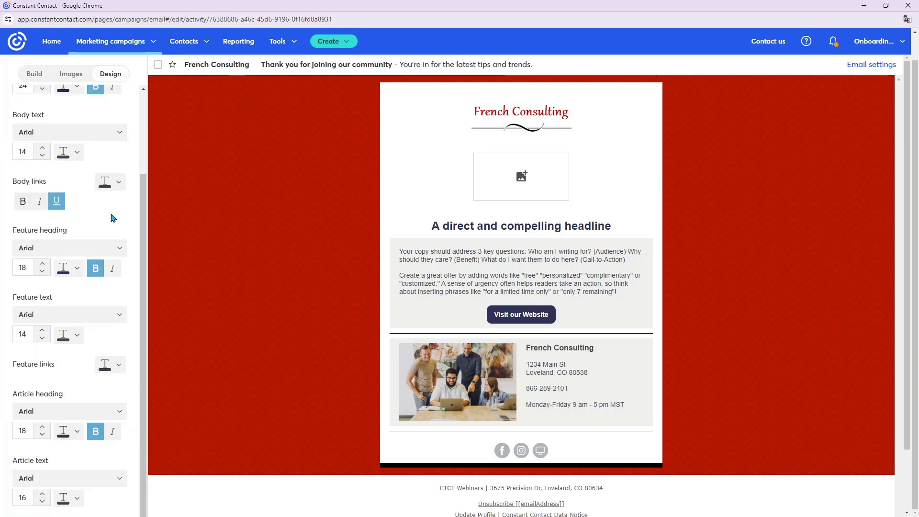
scroll(113, 213, "up", 4)
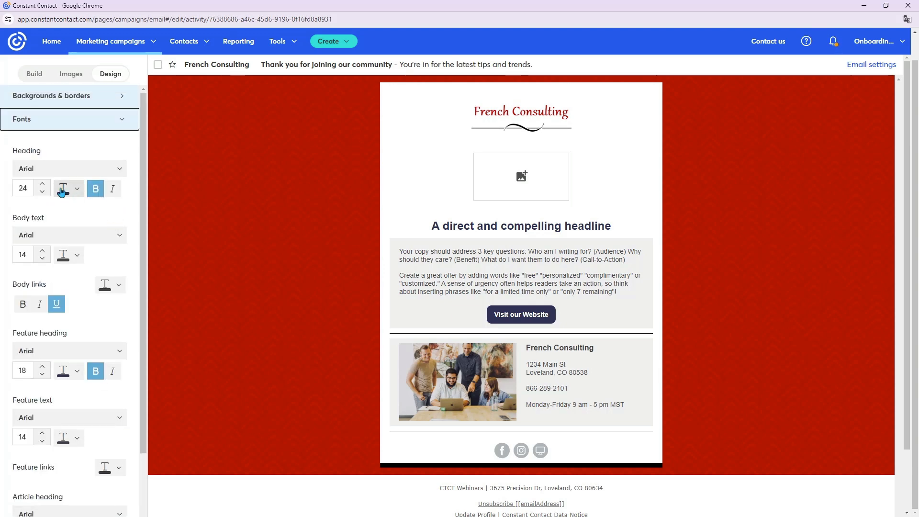
left_click(77, 190)
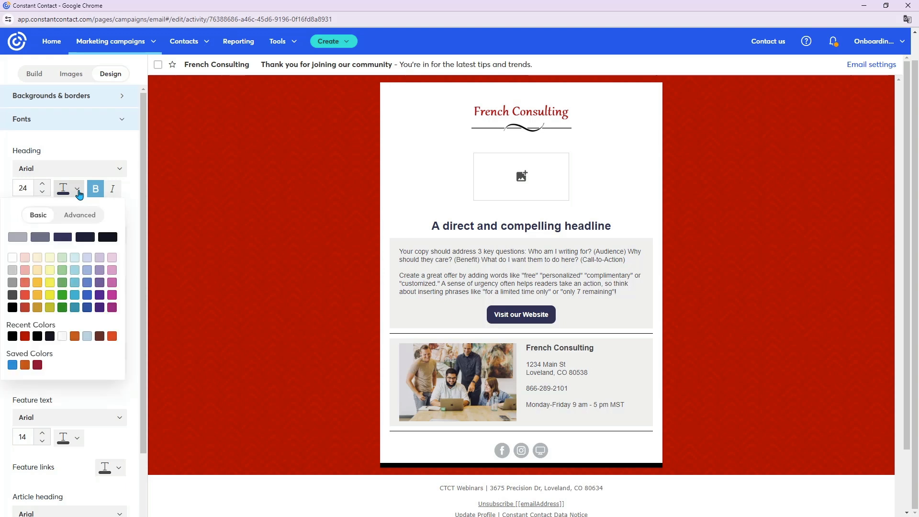
left_click(25, 336)
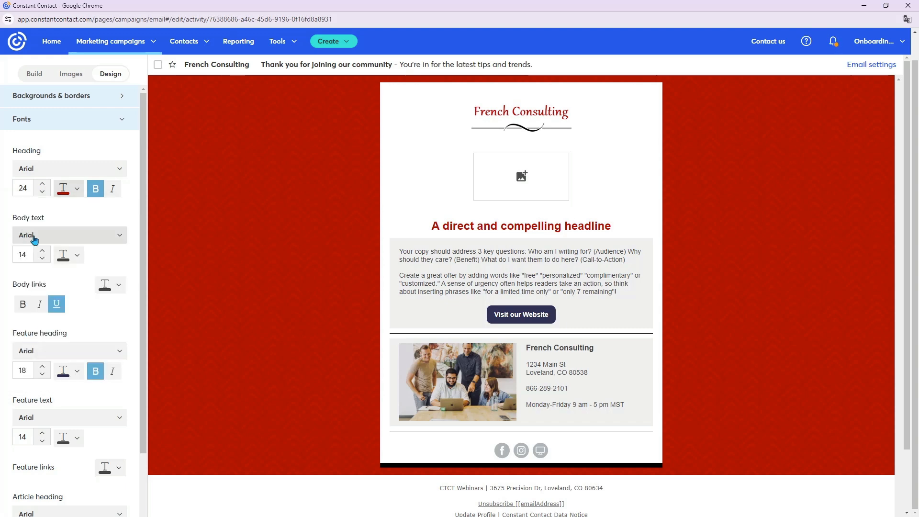
- Set the colour of the email's buttons to the recently used brand red in the button design settings
scroll(68, 271, "down", 2)
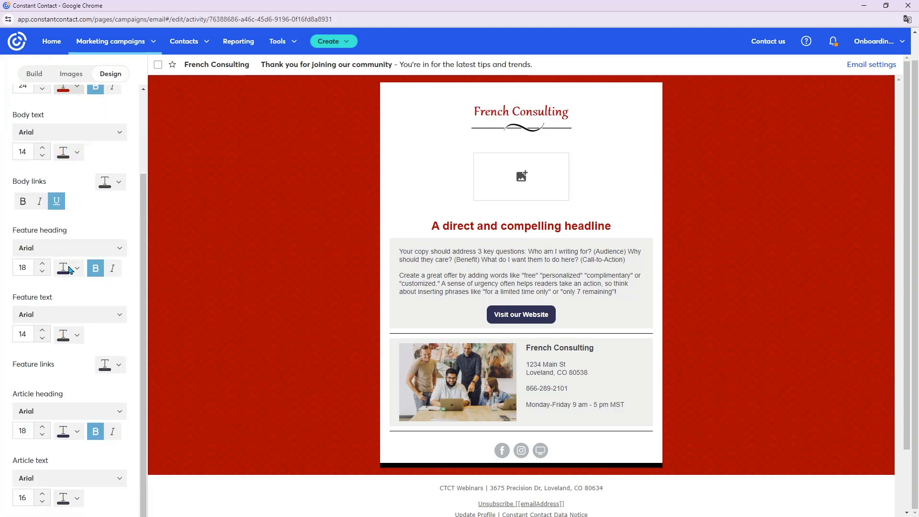
scroll(69, 270, "up", 2)
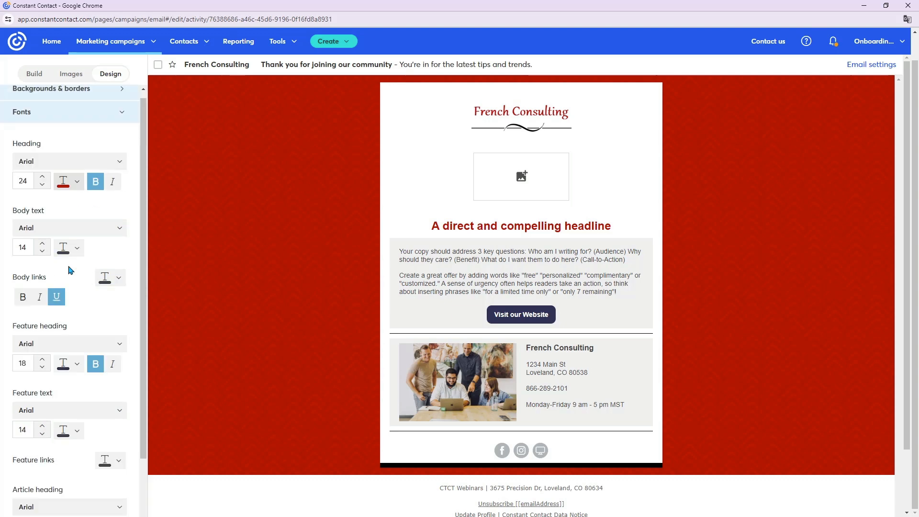
left_click(124, 122)
left_click(131, 145)
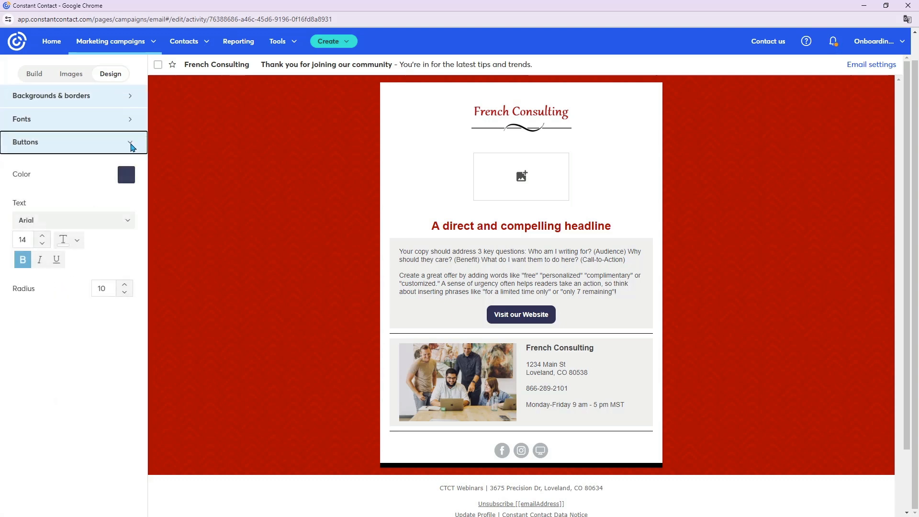
left_click(126, 175)
left_click(35, 293)
left_click(22, 322)
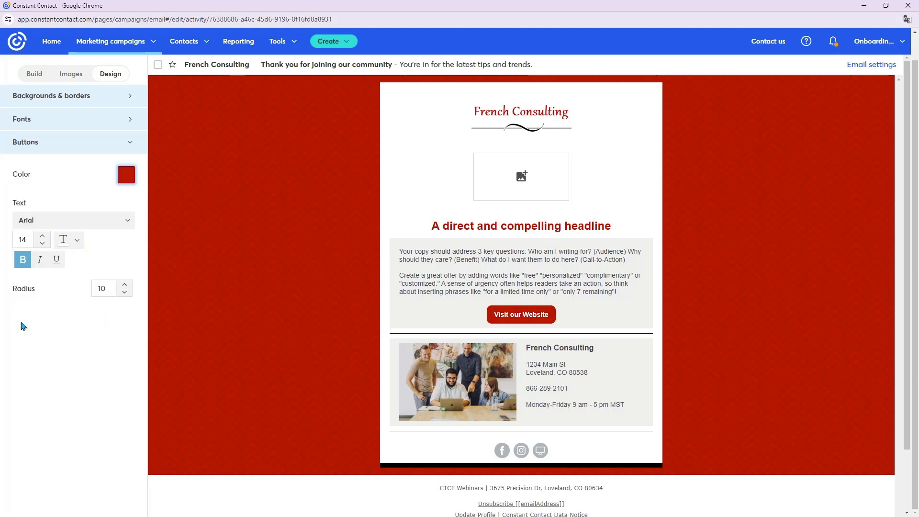
scroll(90, 289, "up", 1)
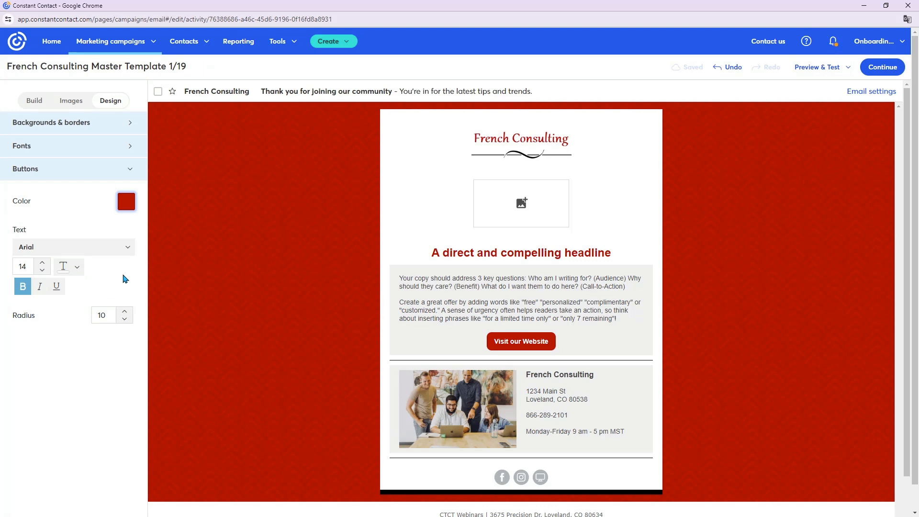
left_click(129, 172)
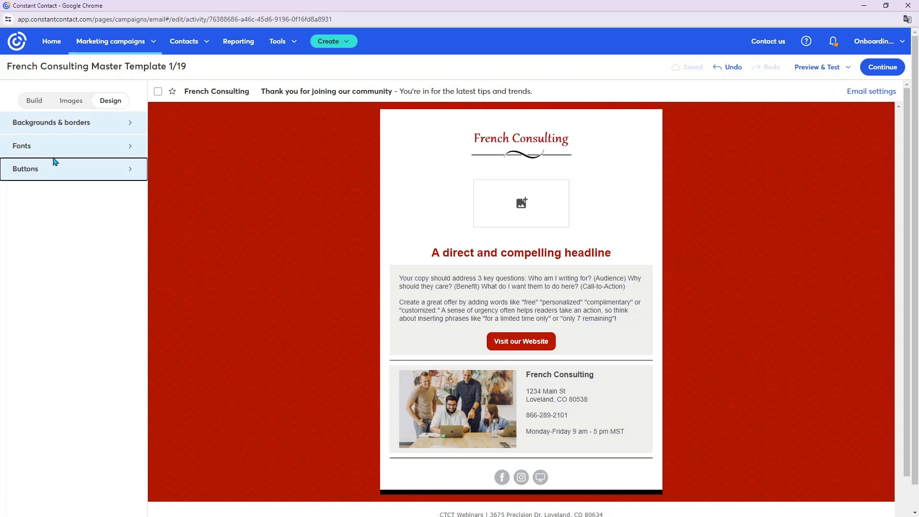
- Make a copy of the French Consulting Master Template 1/19 draft from the list of email campaigns
left_click(31, 99)
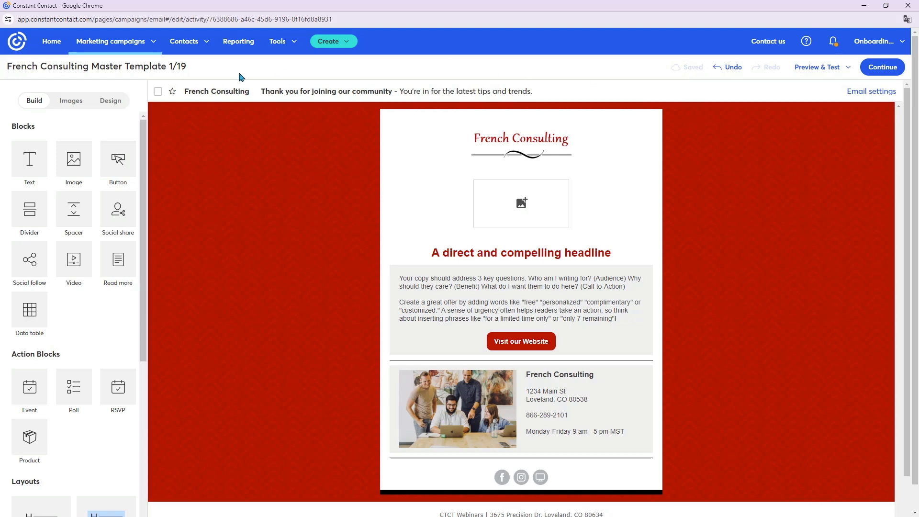
left_click(128, 47)
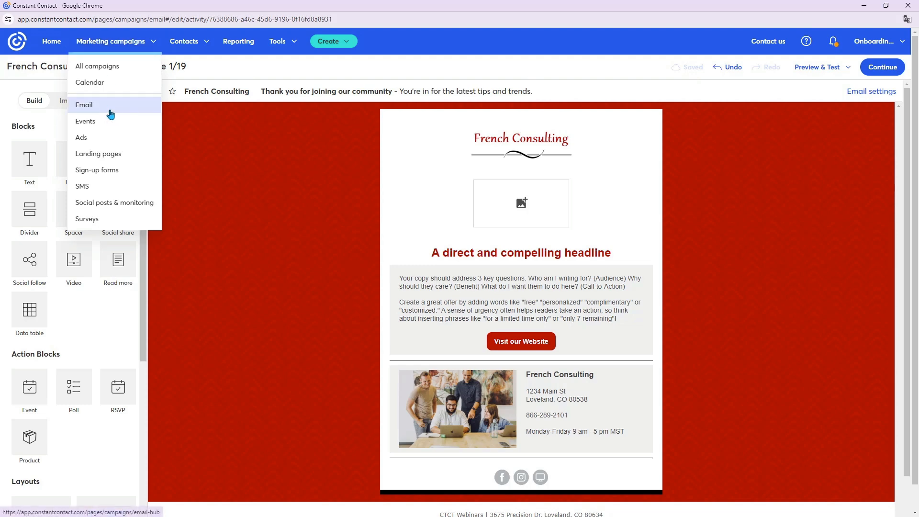
left_click(110, 106)
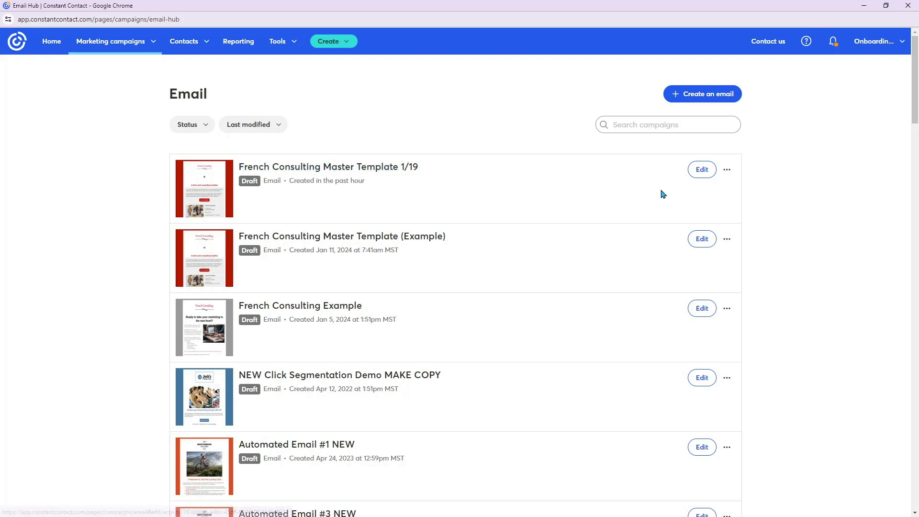
left_click(727, 170)
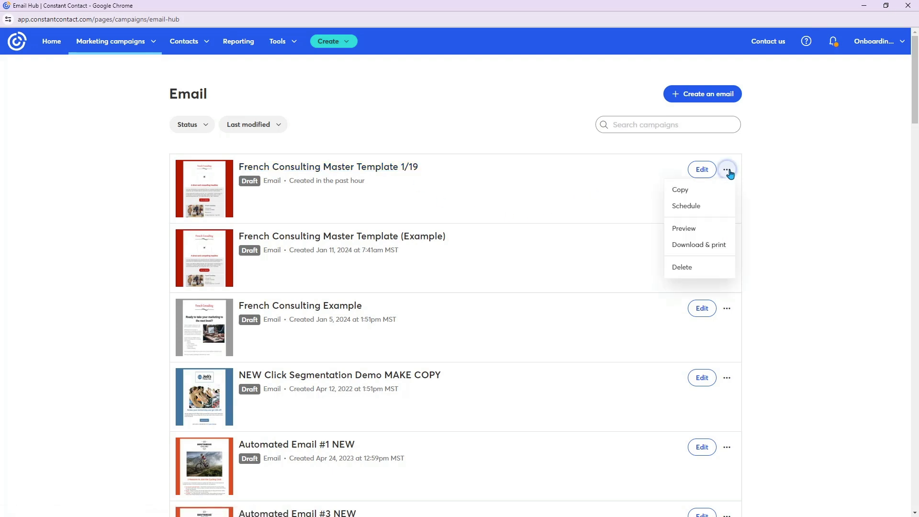
left_click(708, 194)
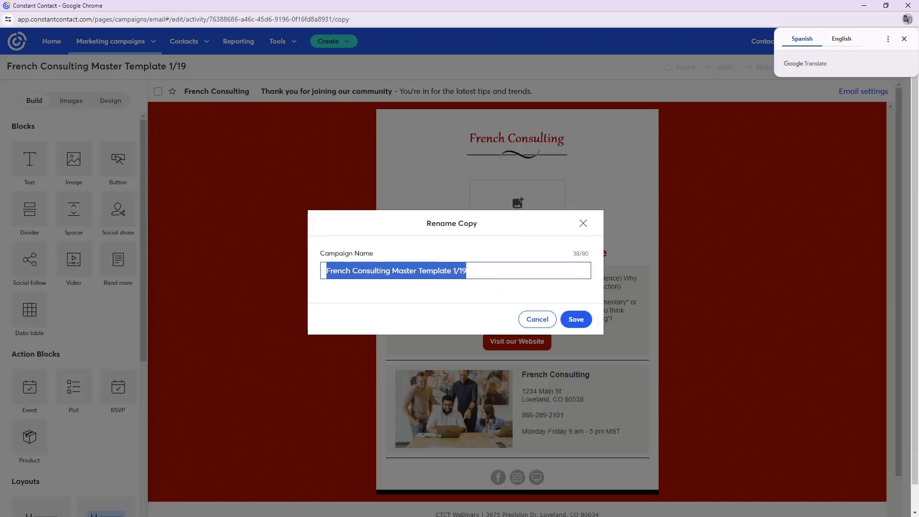
- Name the copied campaign "1/19/24 Marketing Offer" and save the name
double_click(474, 274)
triple_click(475, 273)
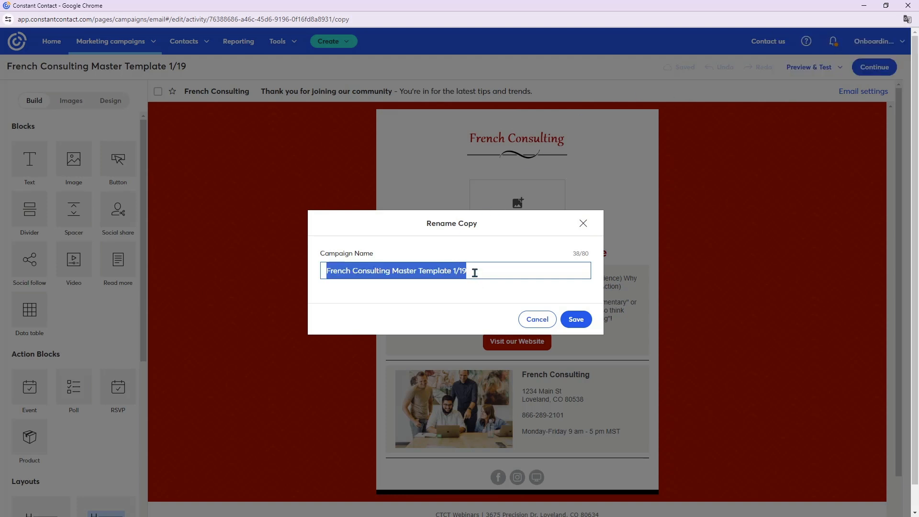
type("1/19/2")
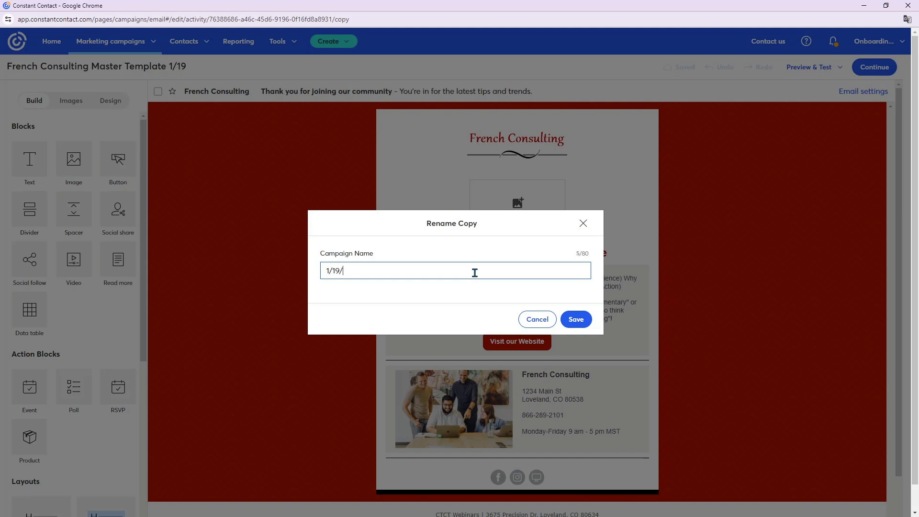
type("4 Marketing Offer")
left_click(577, 319)
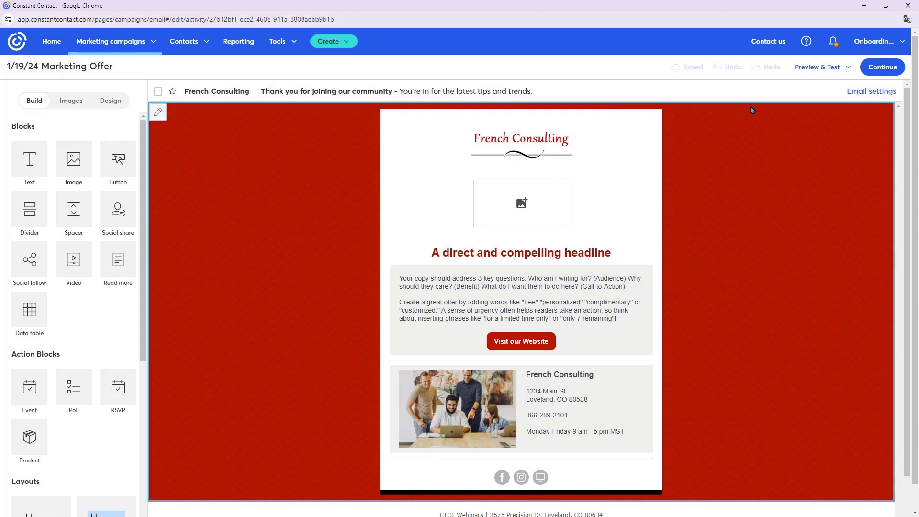
- Set the email's subject line to "Ready to take your marketing to the next level?" in the email settings
left_click(879, 95)
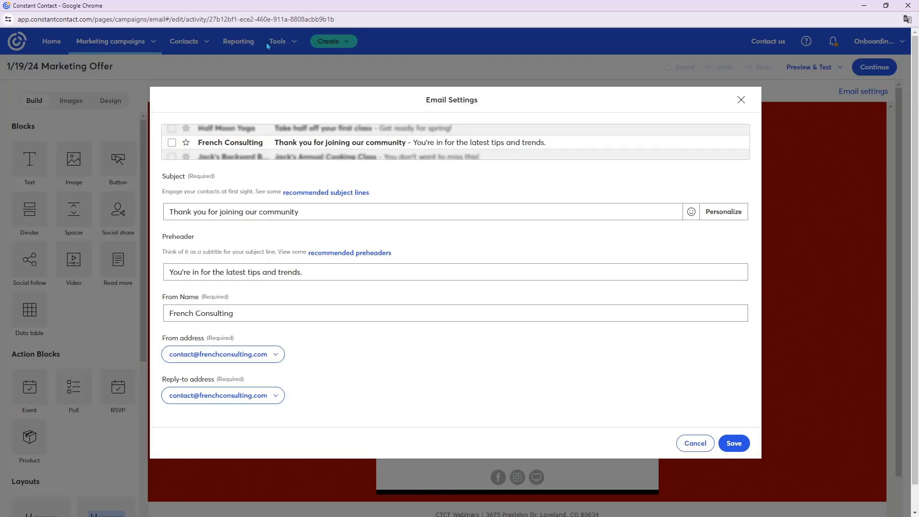
left_click(319, 213)
triple_click(316, 211)
key("ctrl+v")
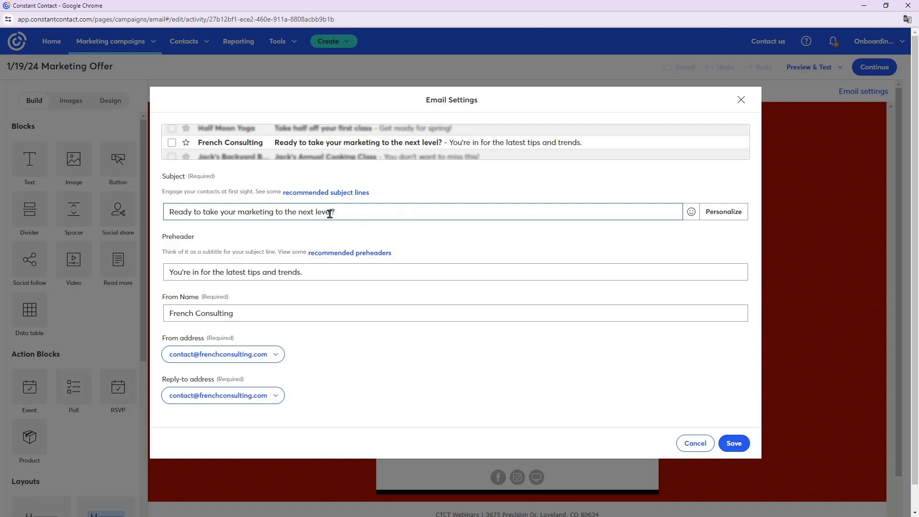
- Replace the preheader with "You're an expert at what you do and not necessarily a marketer by trade." and save the email settings
triple_click(226, 269)
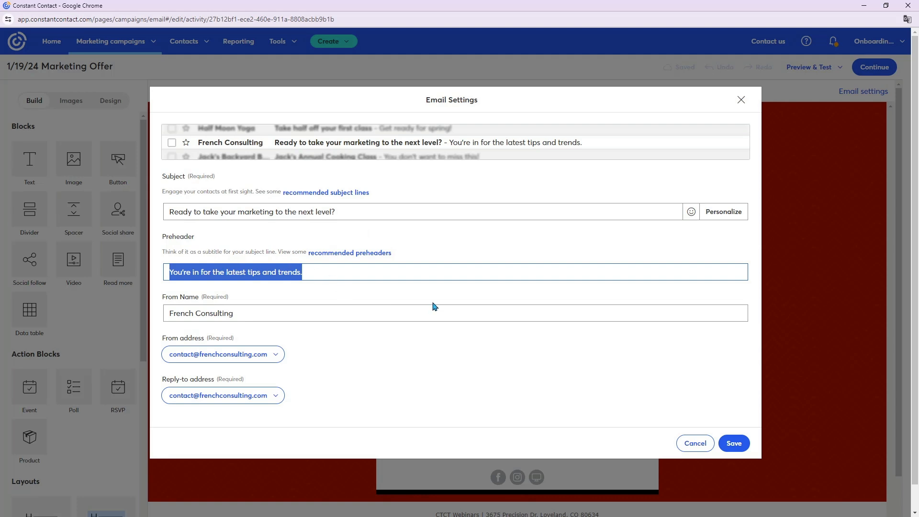
key("BackSpace")
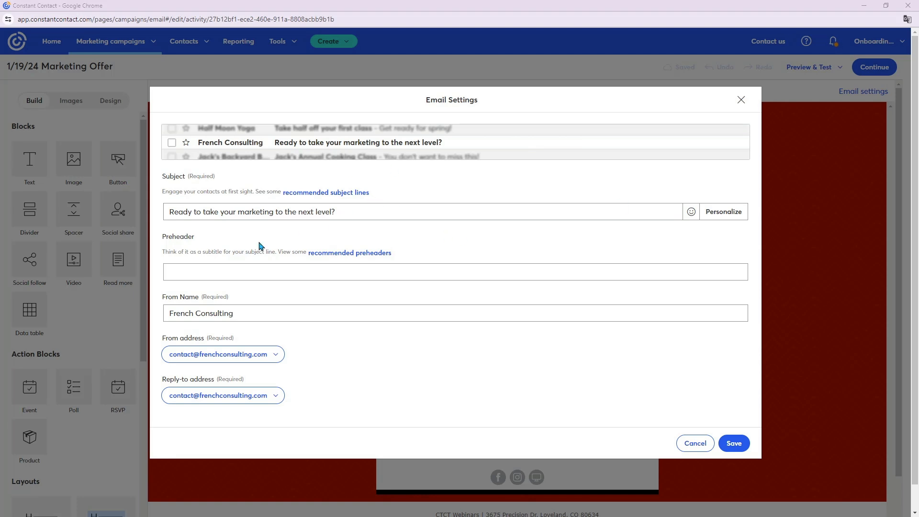
left_click(260, 279)
key("ctrl+v")
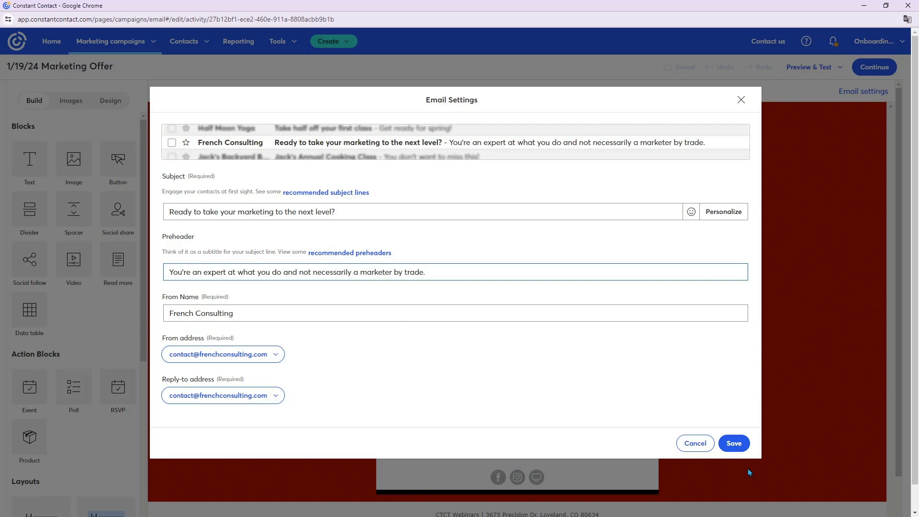
left_click(734, 443)
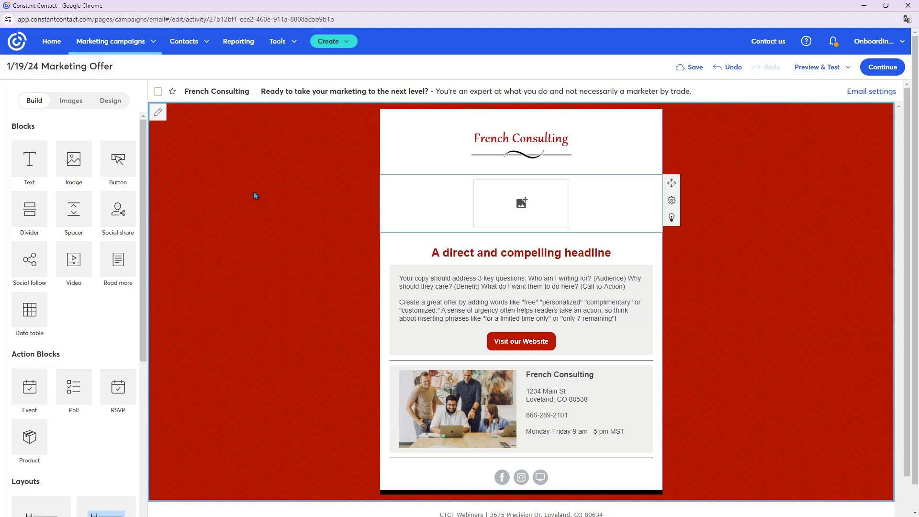
- Place the library photo of a meeting around a laptop bar chart in the empty image block below the logo and enlarge it
left_click(71, 101)
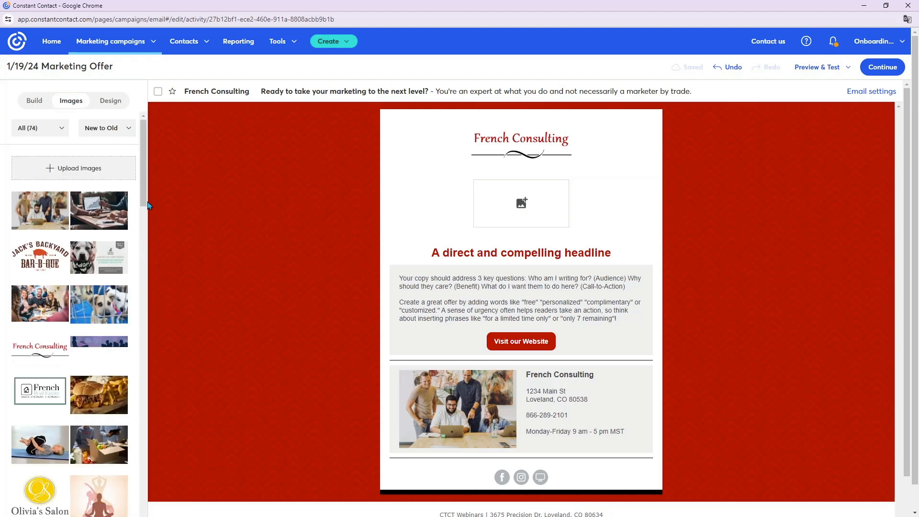
left_click_drag(99, 210, 527, 199)
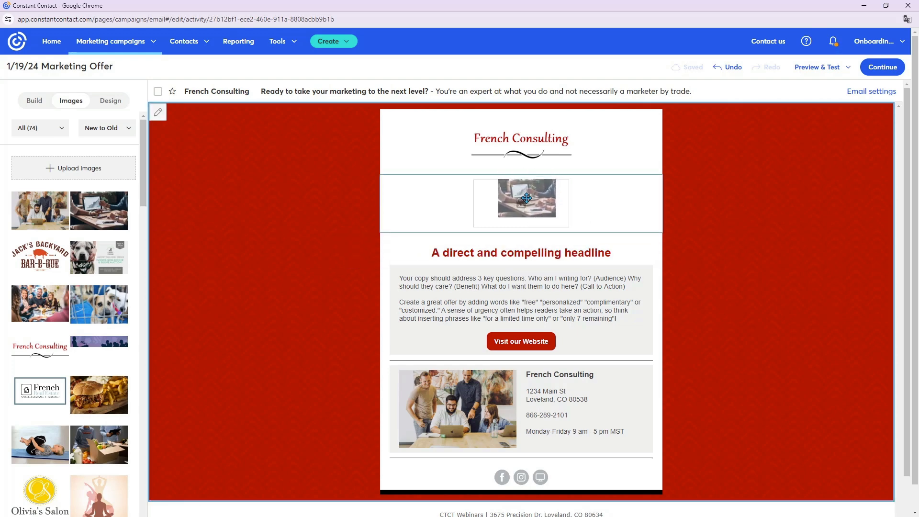
left_click_drag(565, 241, 637, 312)
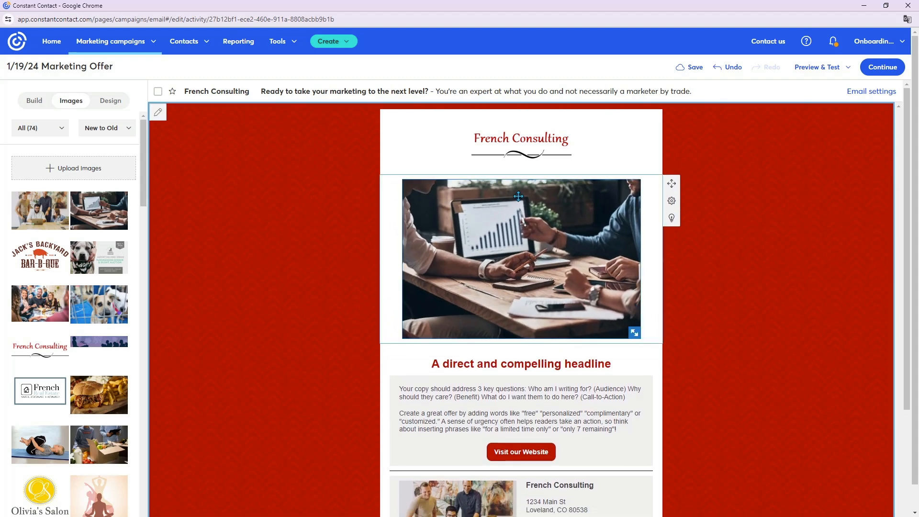
left_click(522, 224)
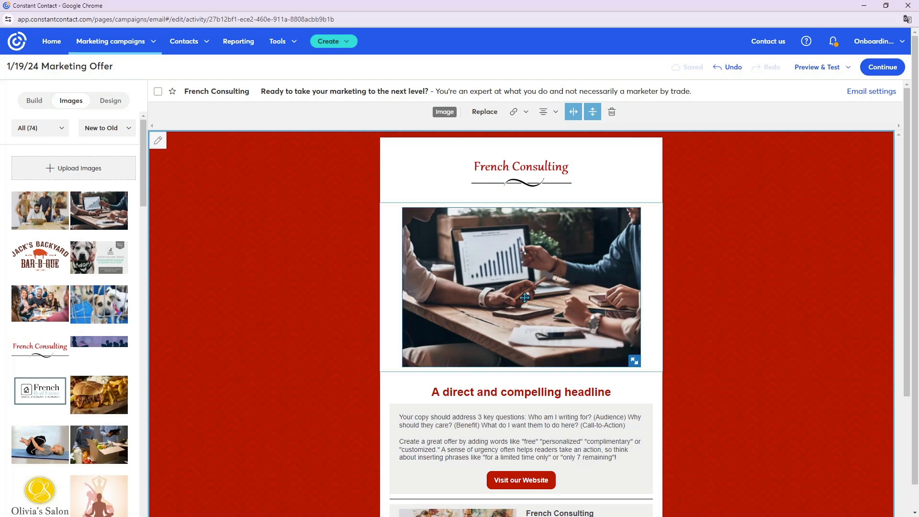
left_click(521, 112)
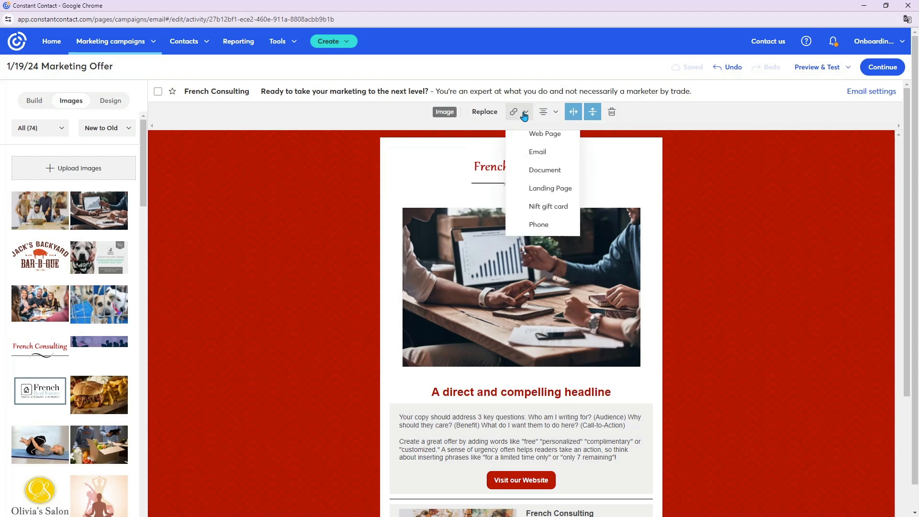
left_click(536, 139)
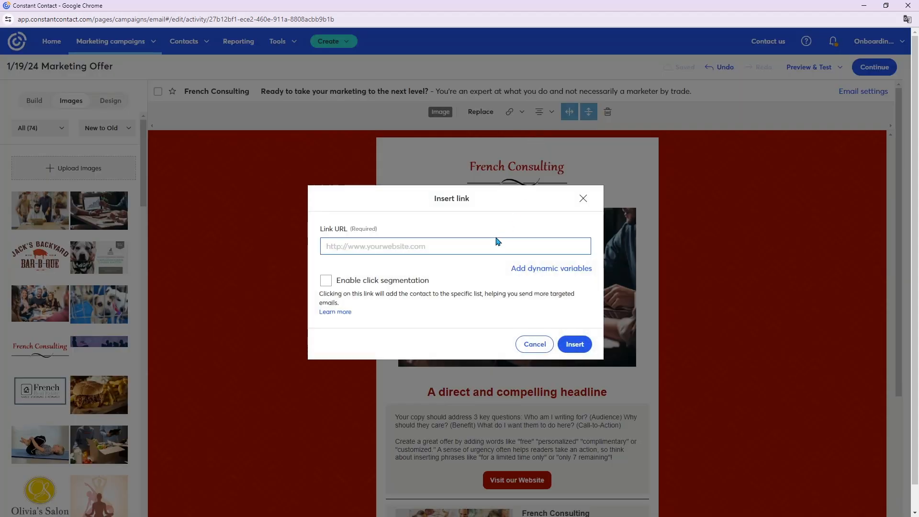
key("ctrl+v")
left_click(577, 343)
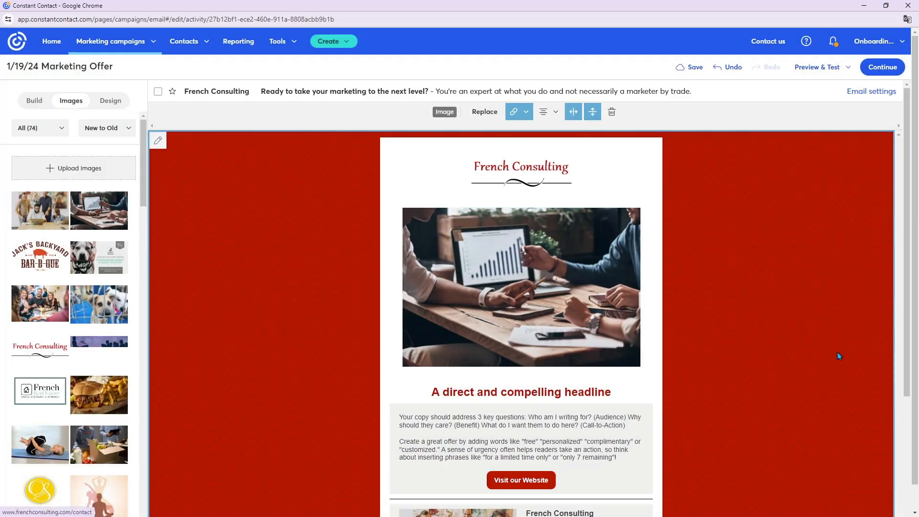
- Replace the placeholder headline below the photo with "Take Your Marketing to the Next Level"
scroll(716, 338, "down", 4)
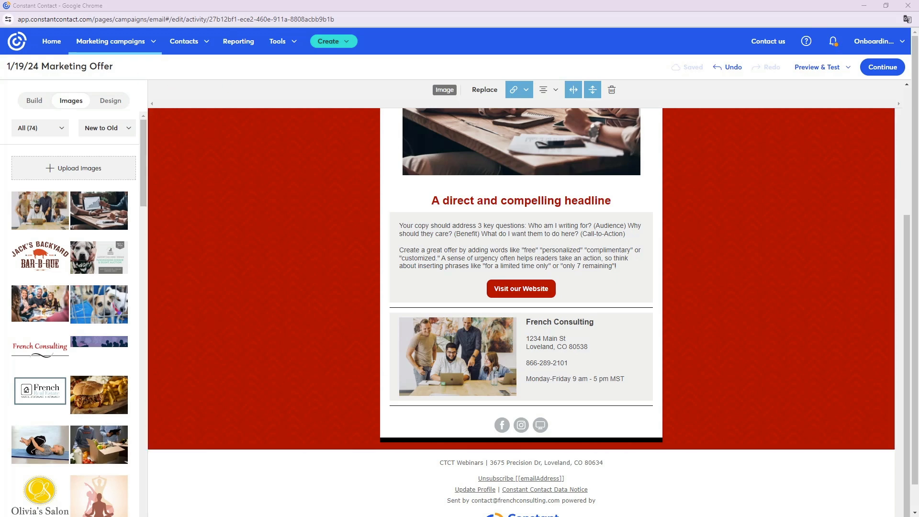
triple_click(539, 200)
type("T")
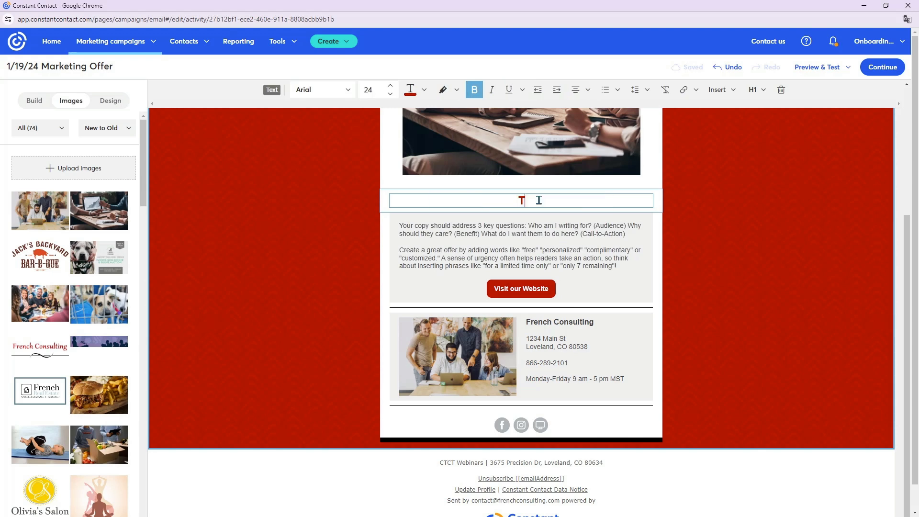
type("ake Your Marketing to the Next Level")
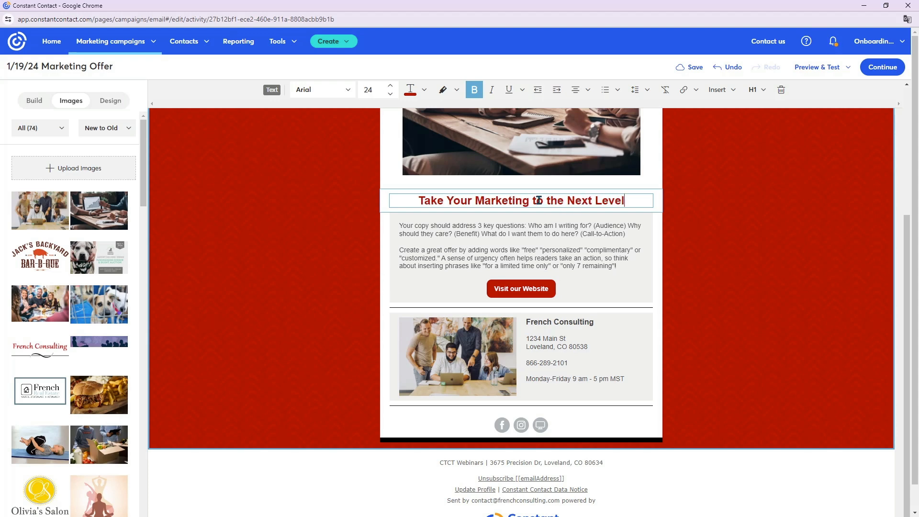
- Replace both placeholder body paragraphs with the copied marketing offer text beginning "You're an expert at what you do and not necessarily a marketer by trade."
scroll(538, 200, "up", 3)
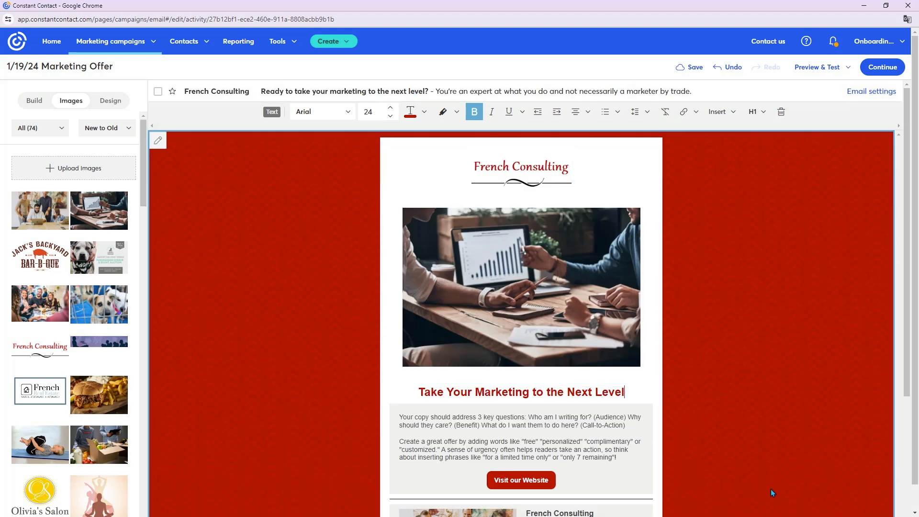
scroll(770, 489, "down", 1)
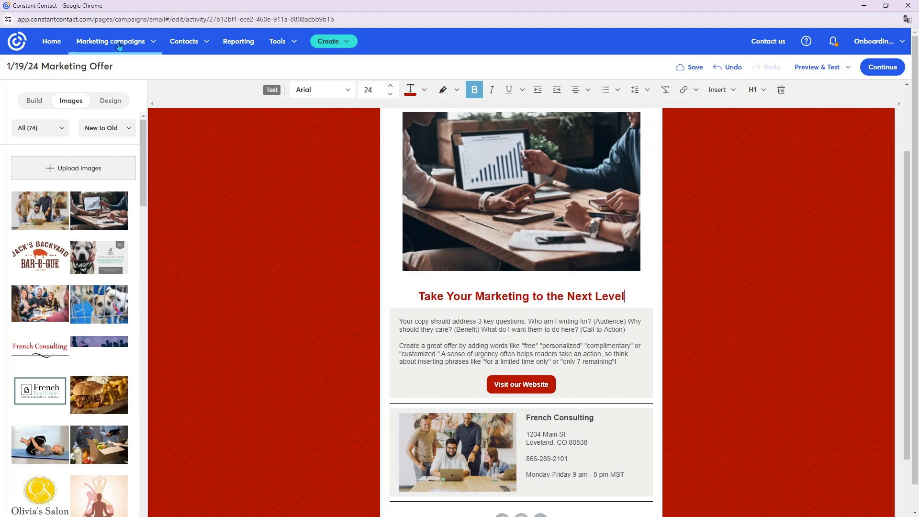
left_click(573, 348)
left_click_drag(623, 363, 355, 283)
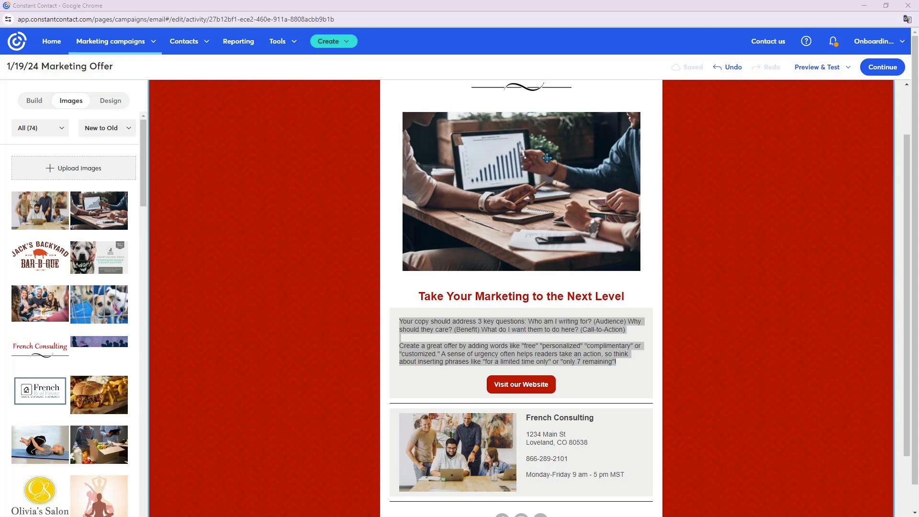
triple_click(536, 325)
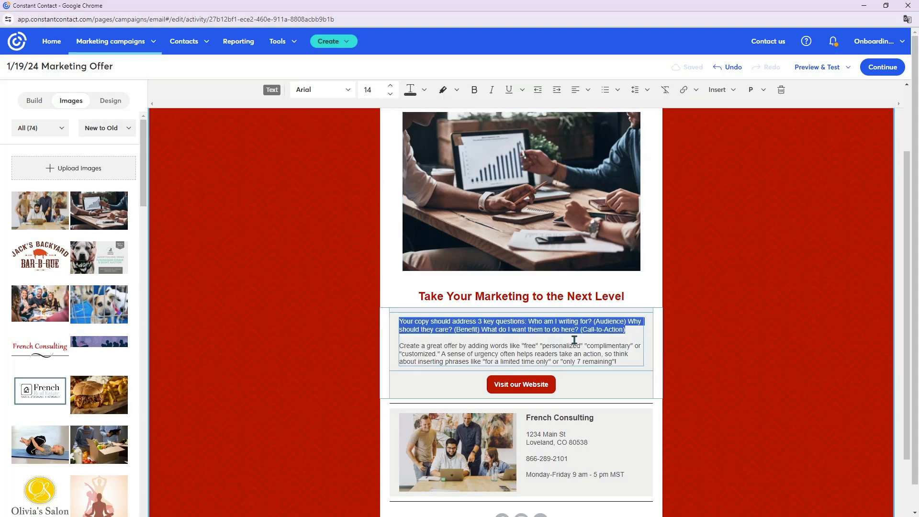
left_click(618, 361, "shift")
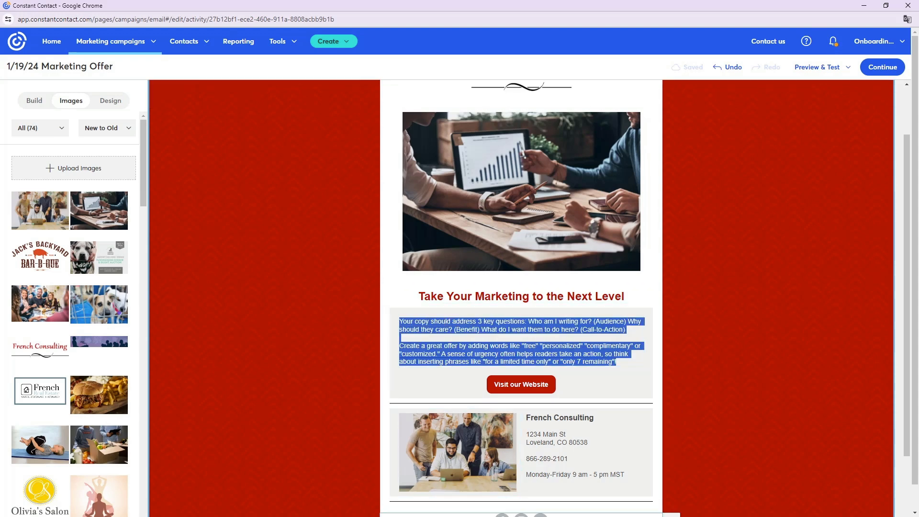
key("Delete")
type("You're an expert at what you do and not necessarily a marketer by trade.  Marketing for any business or organization is a necessity and without the time and resources to dedicate to it, you could be missing out on revenue.  In most cases, we suggest using a variety of marketing tools to maximize your success. Website Email marketing Listings & review sites Social media Content marketing  Let us know your budget and your goals and we can put together a proposal for you.  We've got a variety of packages to help meet your needs.  Learn more about our services and packages below.")
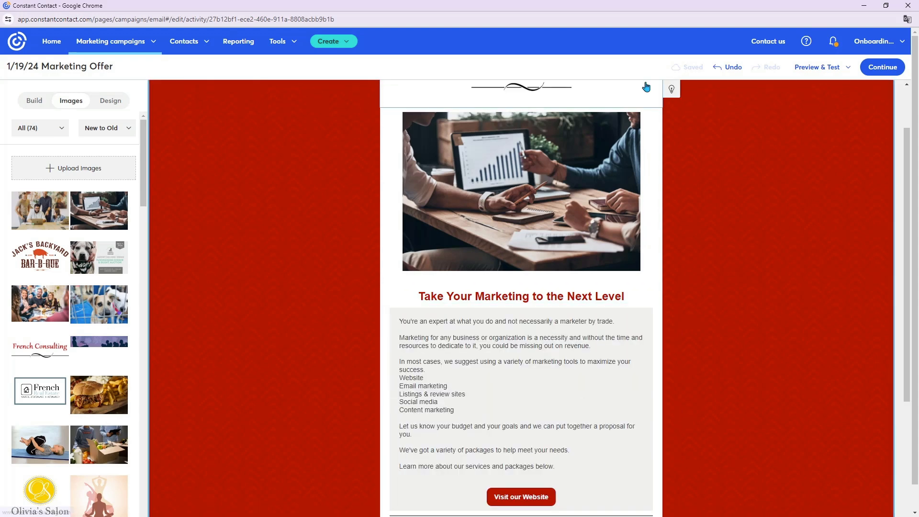
- Format the five marketing tools in the body text, from Website to Content marketing, as a bulleted list
scroll(529, 391, "down", 1)
left_click_drag(469, 361, 401, 334)
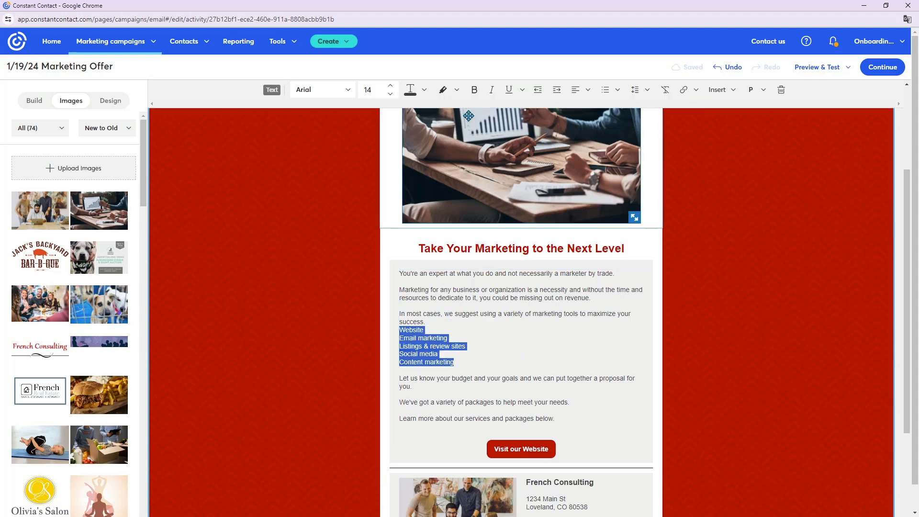
left_click(617, 91)
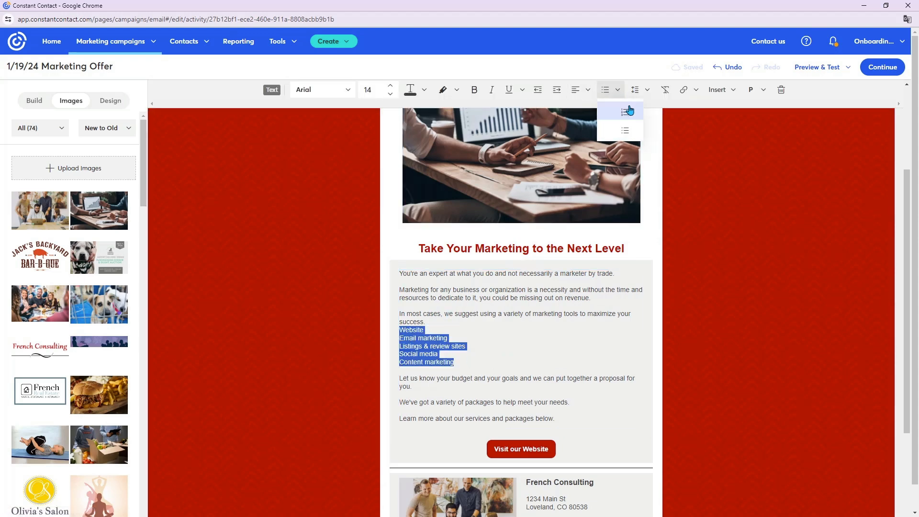
left_click(609, 111)
left_click(599, 353)
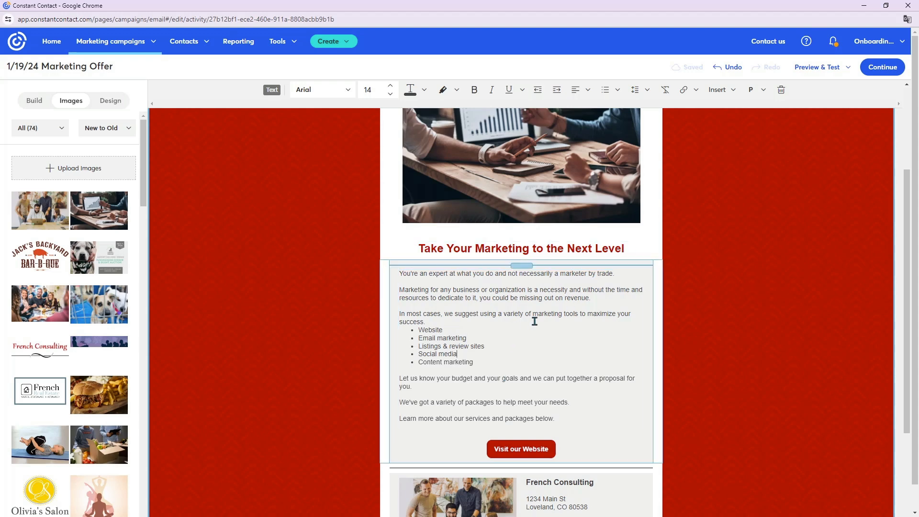
left_click_drag(478, 364, 417, 330)
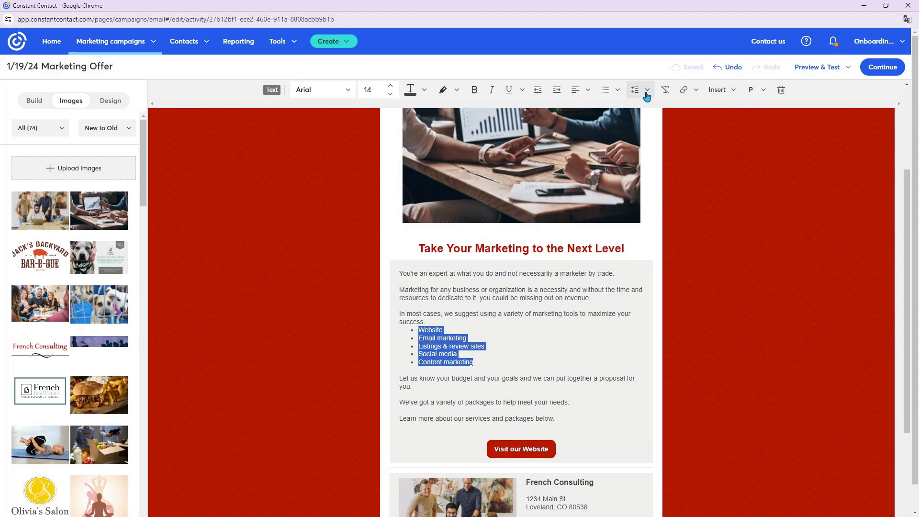
left_click(616, 90)
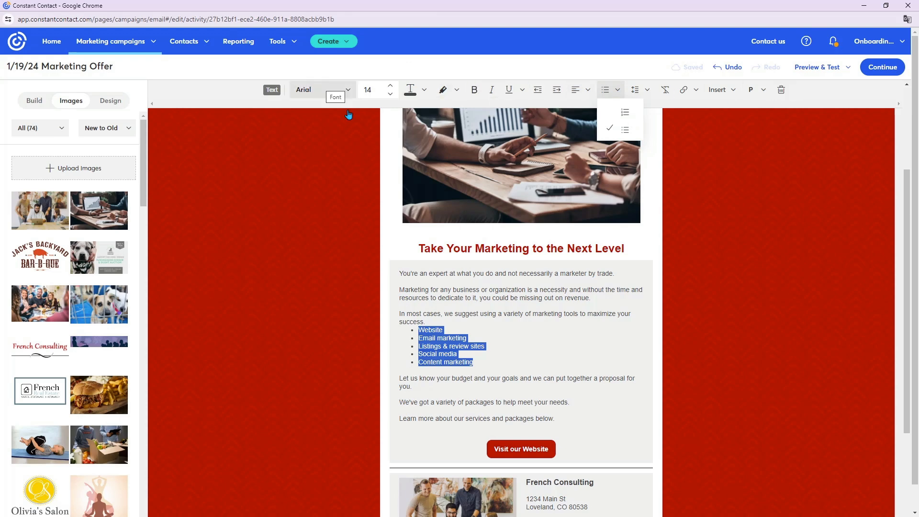
left_click(558, 400)
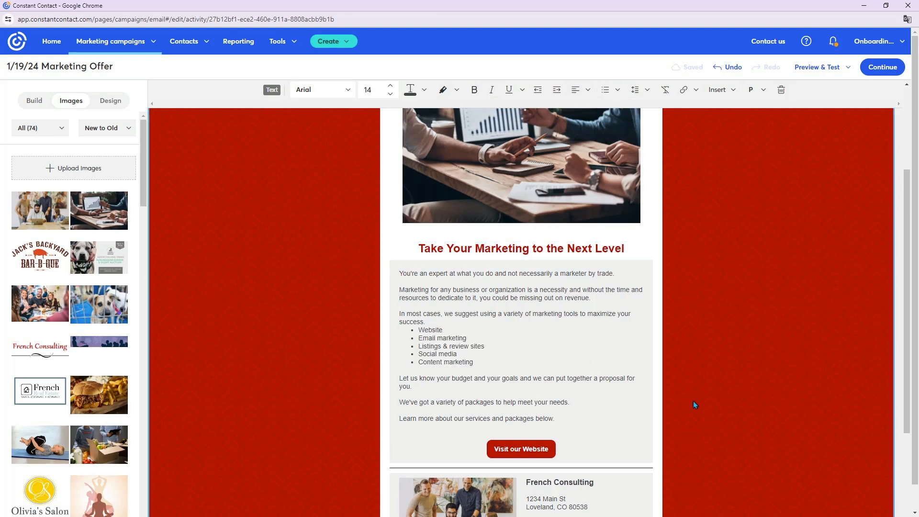
- Change the text of the "Visit our Website" button to "Learn more about how we can work together"
scroll(699, 337, "down", 1)
scroll(702, 331, "down", 2)
left_click(514, 309)
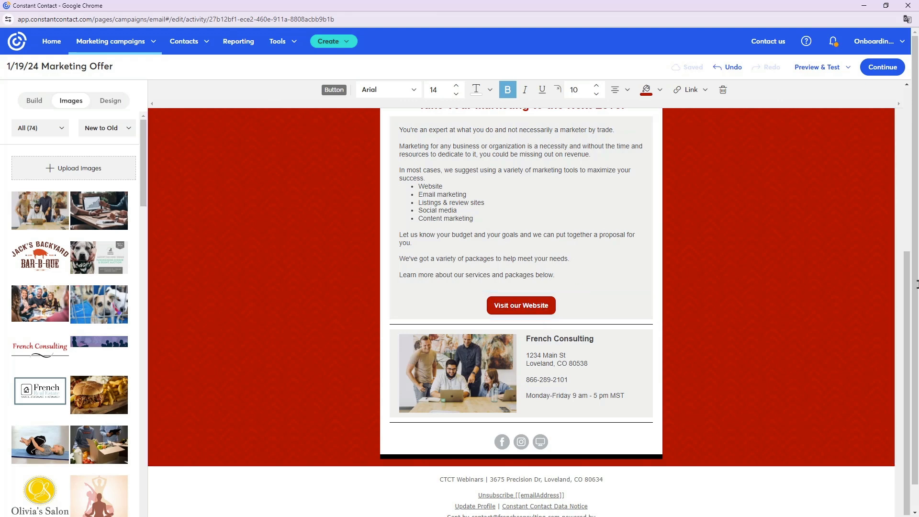
left_click_drag(550, 306, 497, 304)
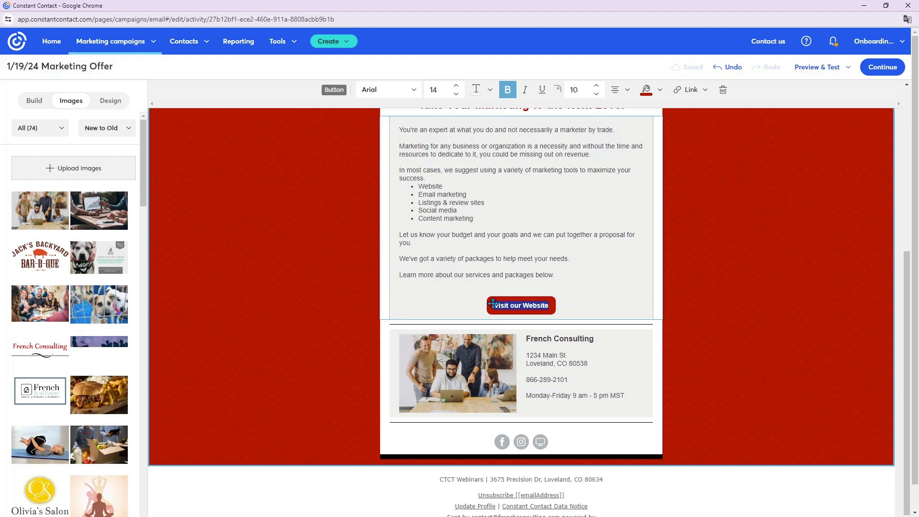
type("Learn m")
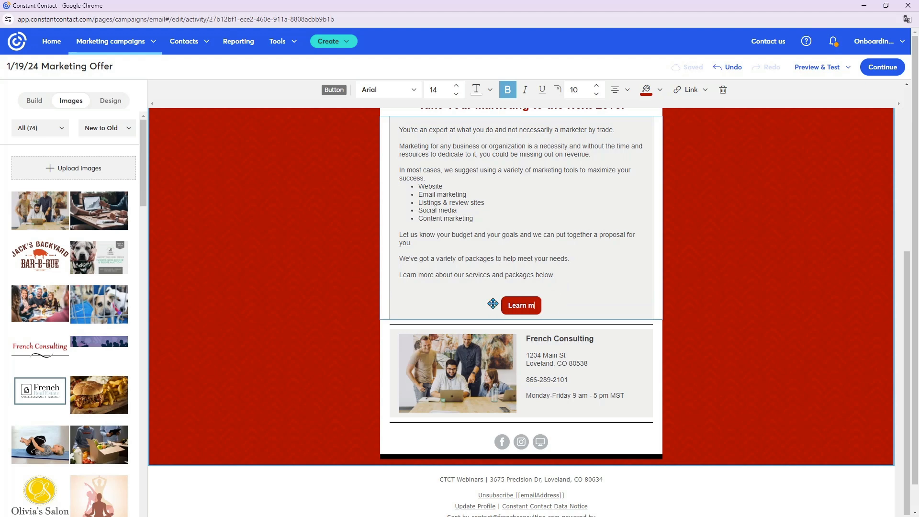
type("ore how")
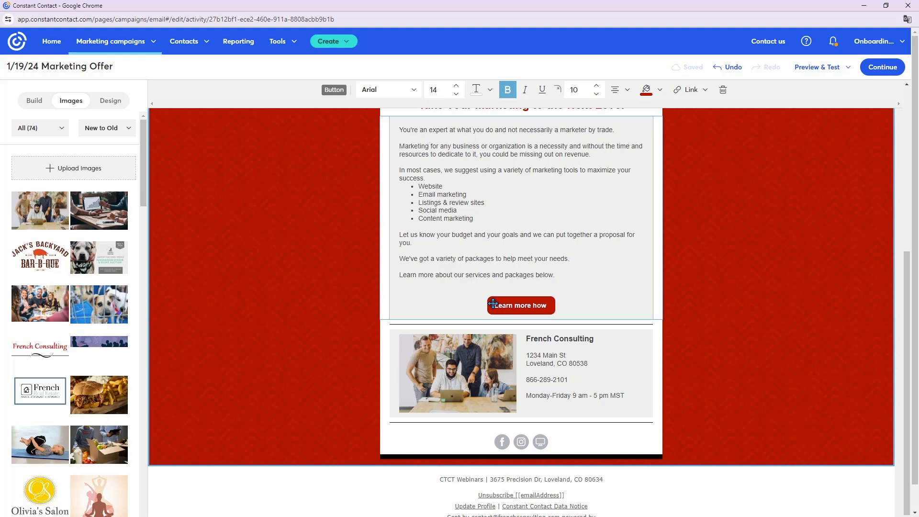
key("BackSpace")
key("BackSpace")
key("BackSpace")
key("BackSpace")
key("BackSpace")
key("BackSpace")
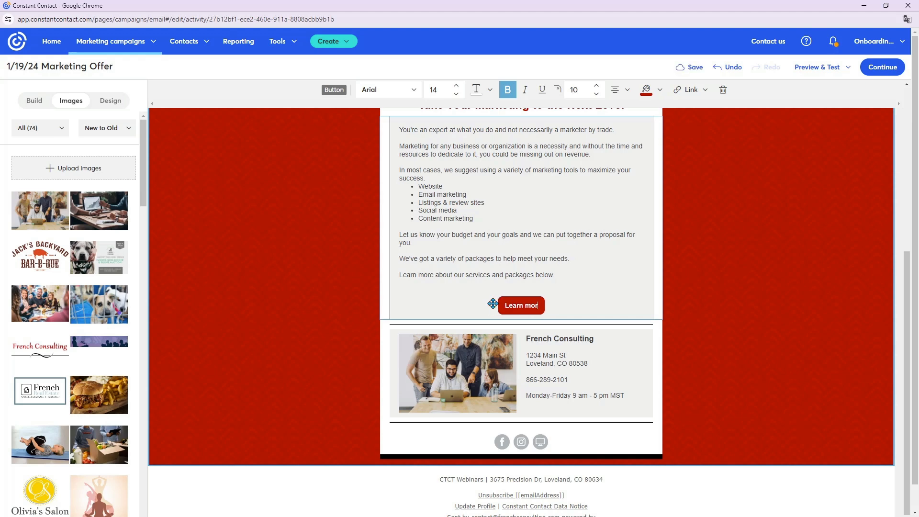
type("e about how")
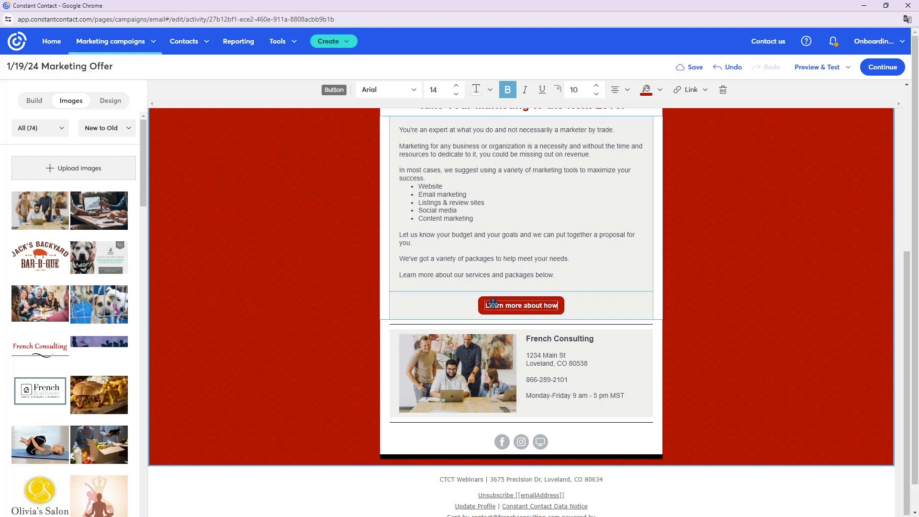
type(" we can work together")
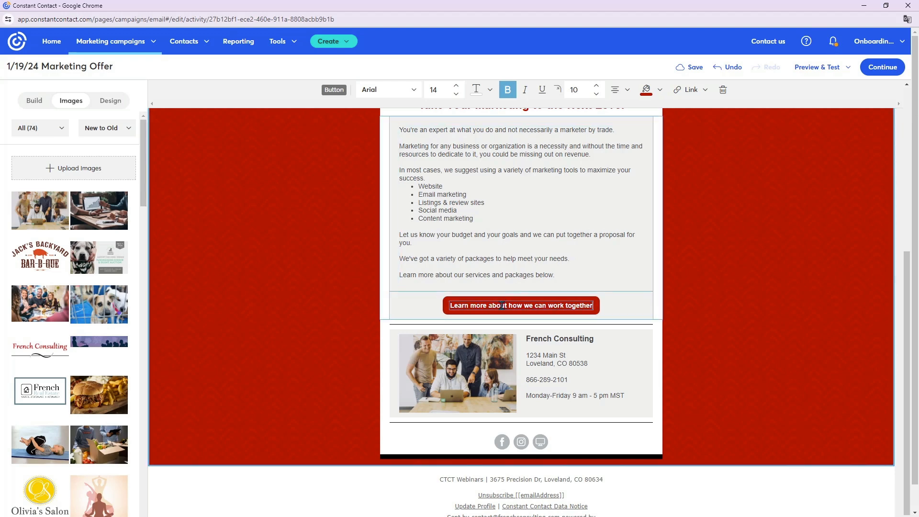
- Shorten the red button's text to "Learn more how we can work together" and link it to the copied web page address
left_click_drag(502, 307, 509, 307)
key("BackSpace")
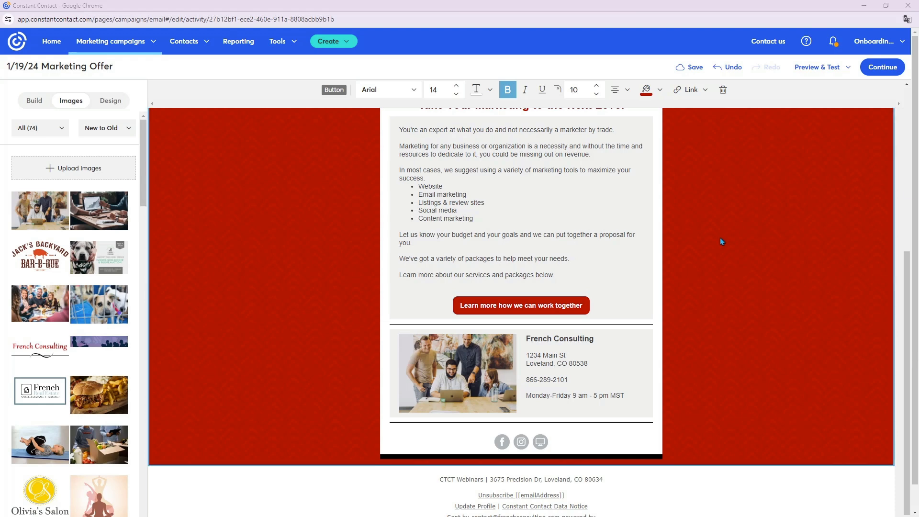
left_click(569, 307)
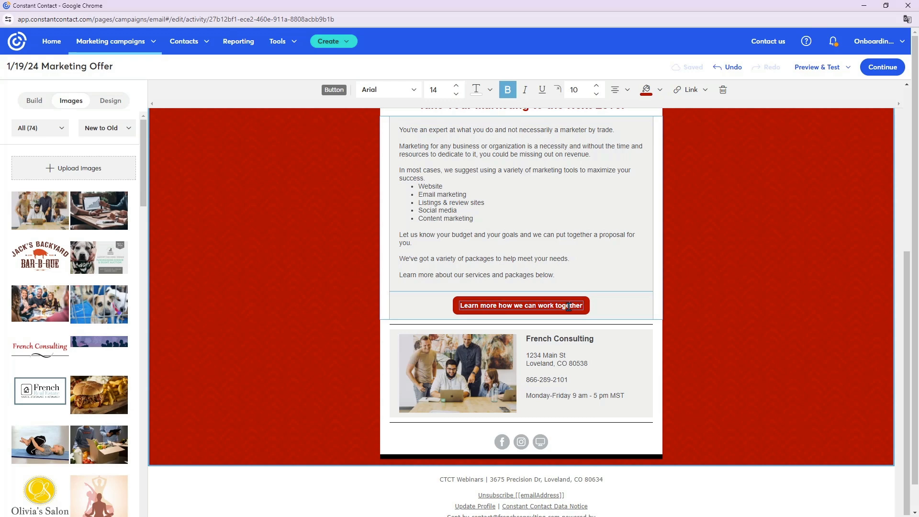
left_click(689, 91)
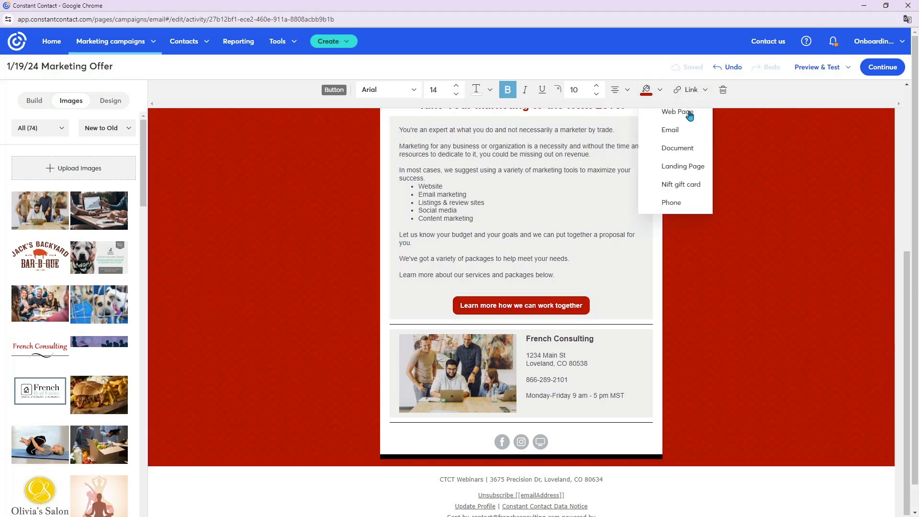
left_click(688, 114)
left_click(547, 278)
type("www.frenchconsulting.com/contact")
left_click(575, 370)
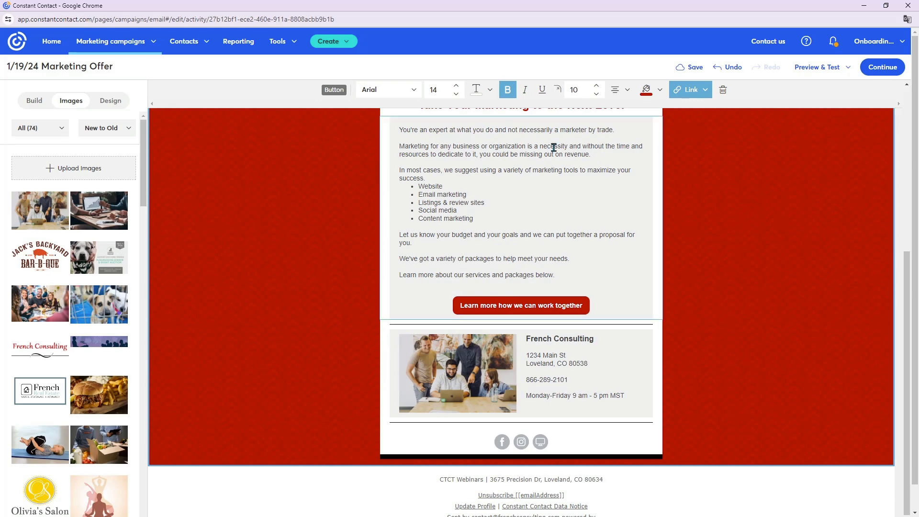
left_click(459, 367)
scroll(459, 366, "up", 2)
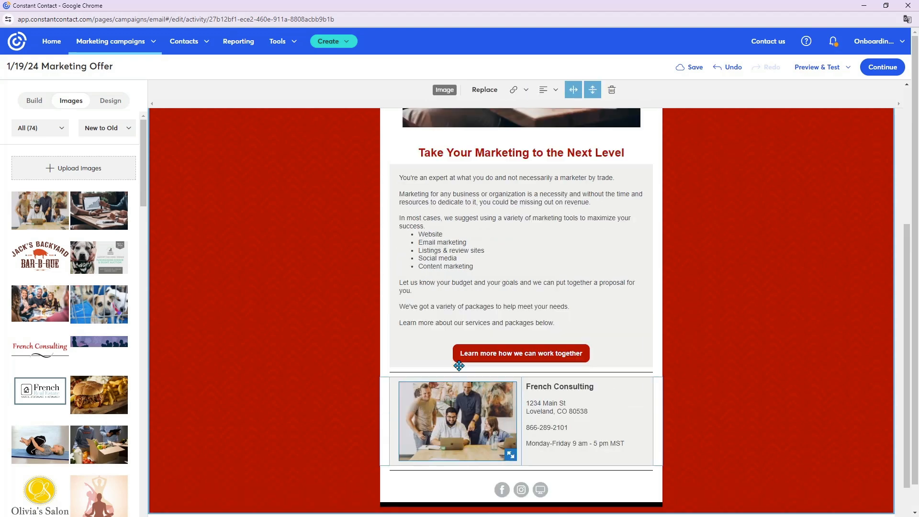
scroll(458, 362, "down", 1)
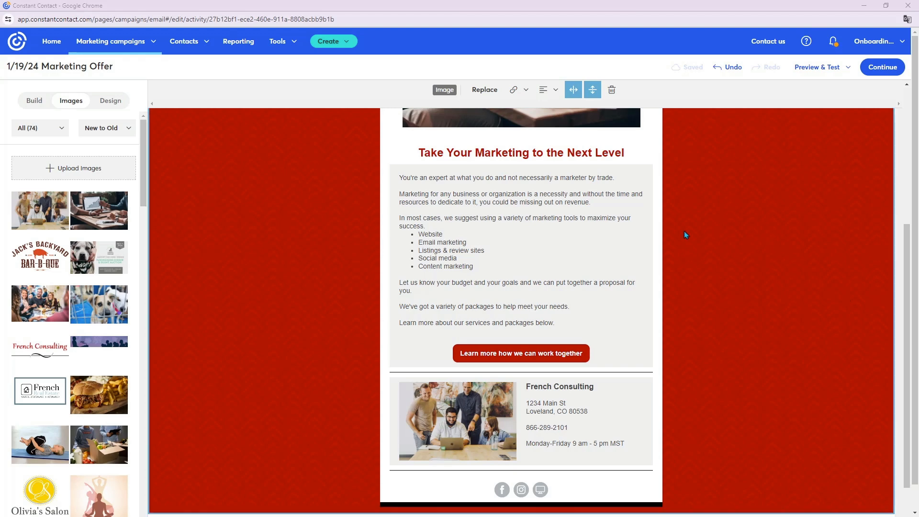
left_click(458, 415)
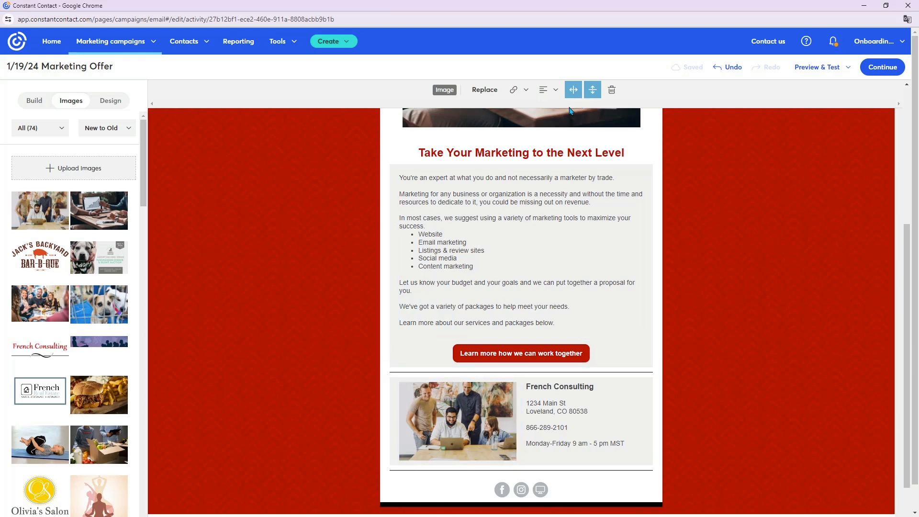
left_click(526, 92)
left_click(538, 115)
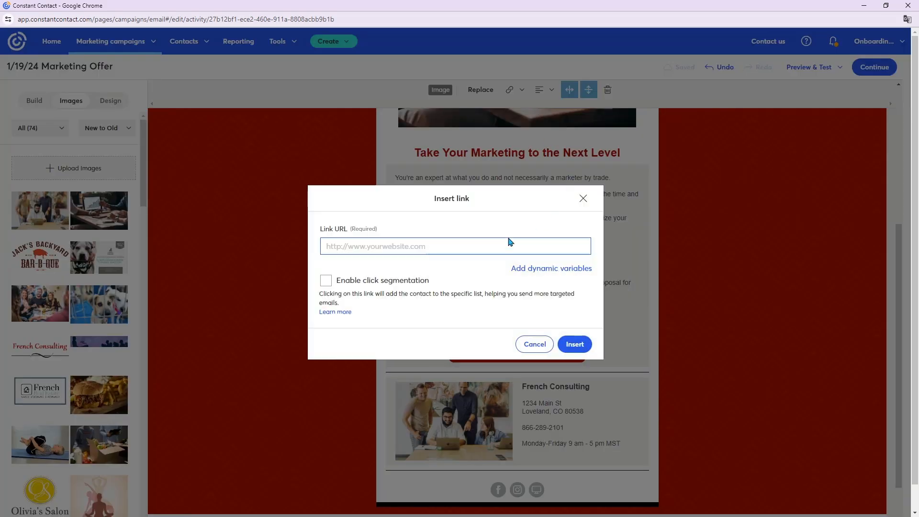
type("www.frenchconsulting.com")
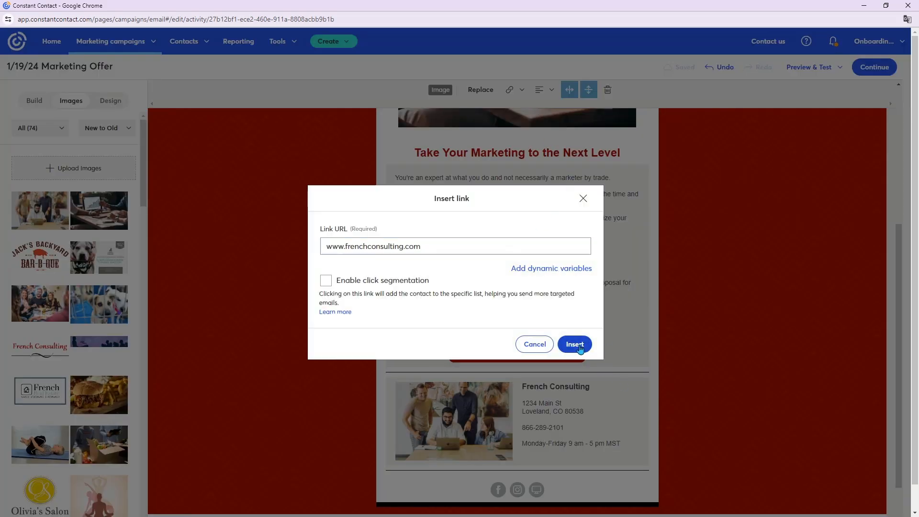
left_click(577, 346)
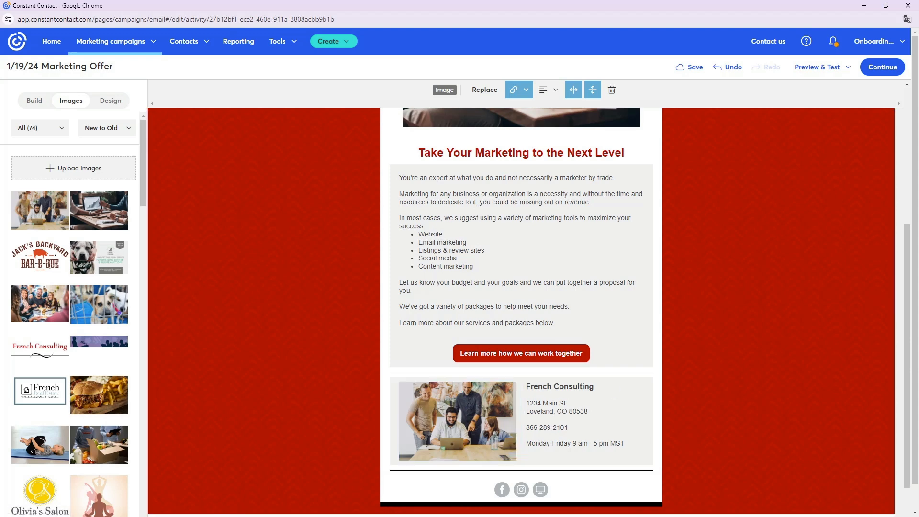
- Look over the finished email and preview how it displays on desktop
scroll(735, 360, "up", 5)
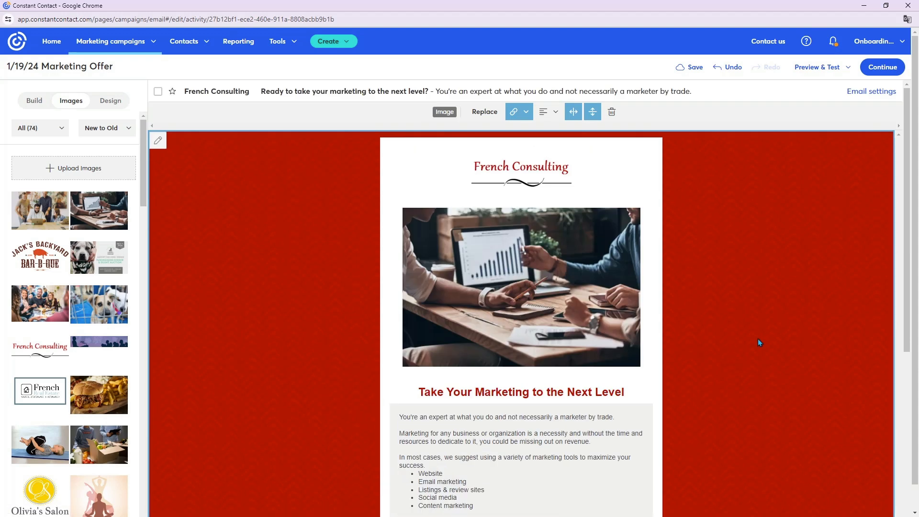
scroll(588, 279, "down", 4)
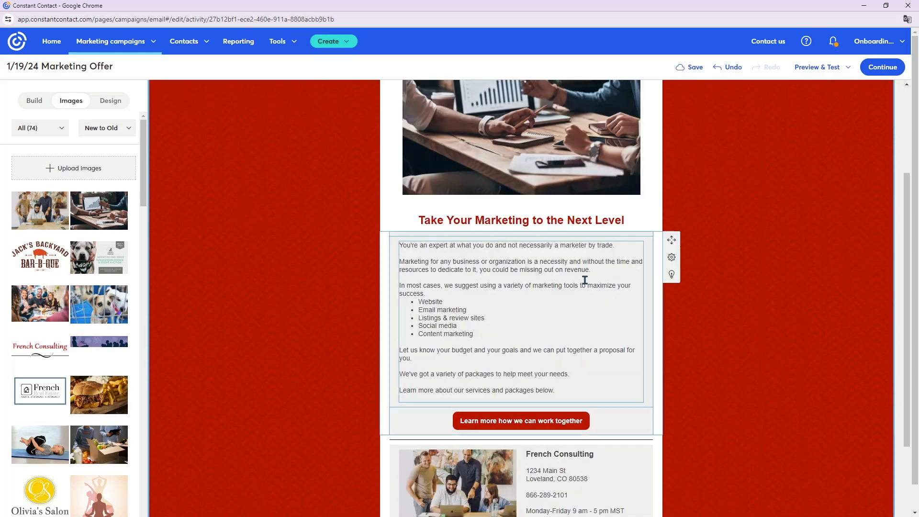
scroll(817, 382, "up", 3)
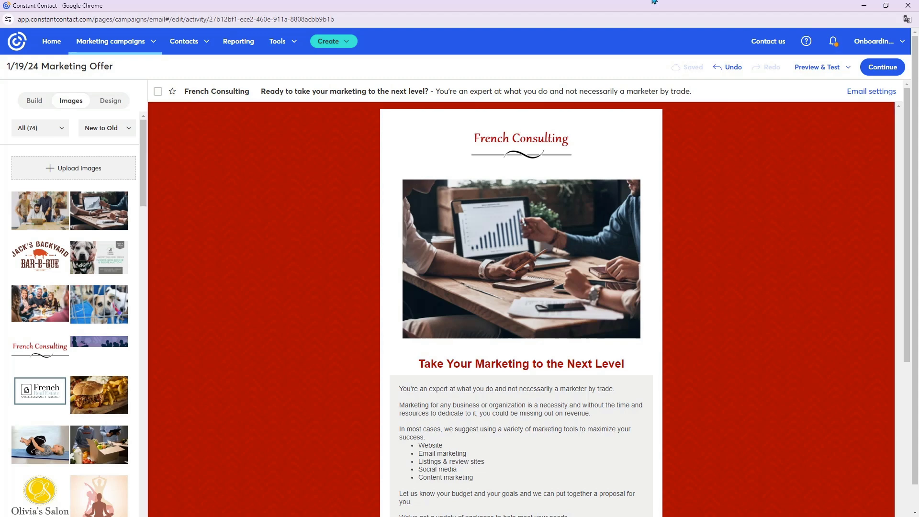
left_click(835, 70)
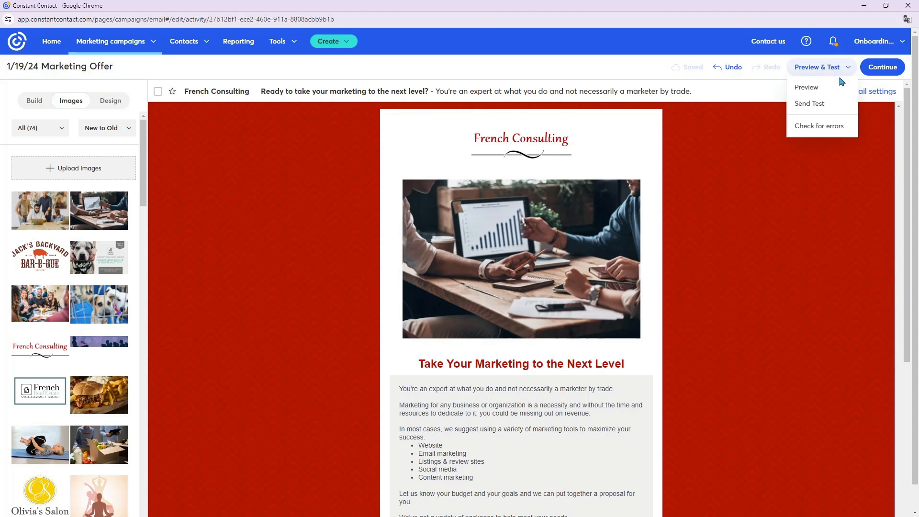
left_click(841, 89)
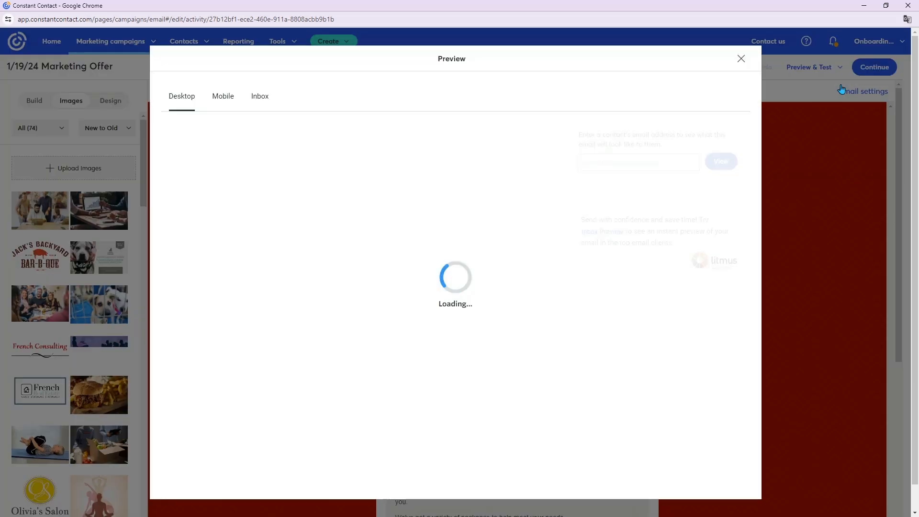
scroll(492, 362, "down", 7)
scroll(447, 386, "up", 6)
scroll(447, 388, "up", 1)
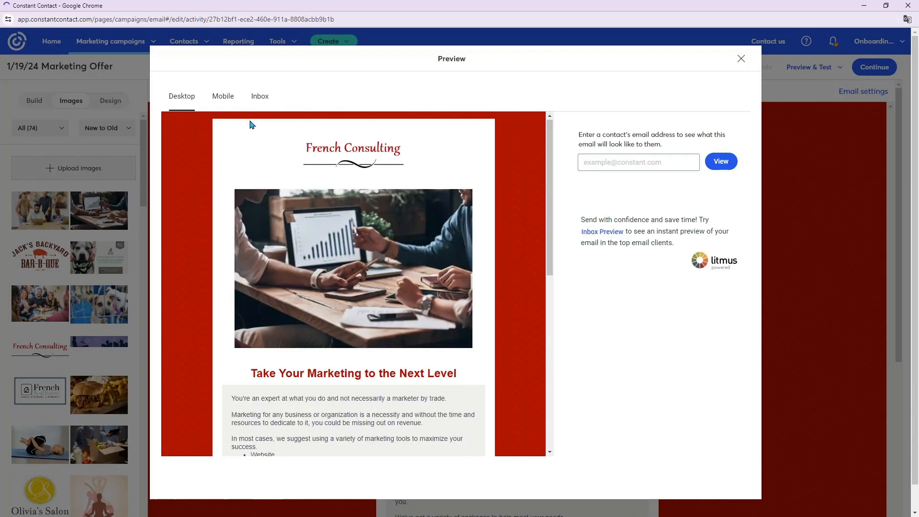
- Preview the whole email on mobile, recheck the desktop version down to the social icons, and close the preview
left_click(223, 97)
scroll(396, 335, "down", 10)
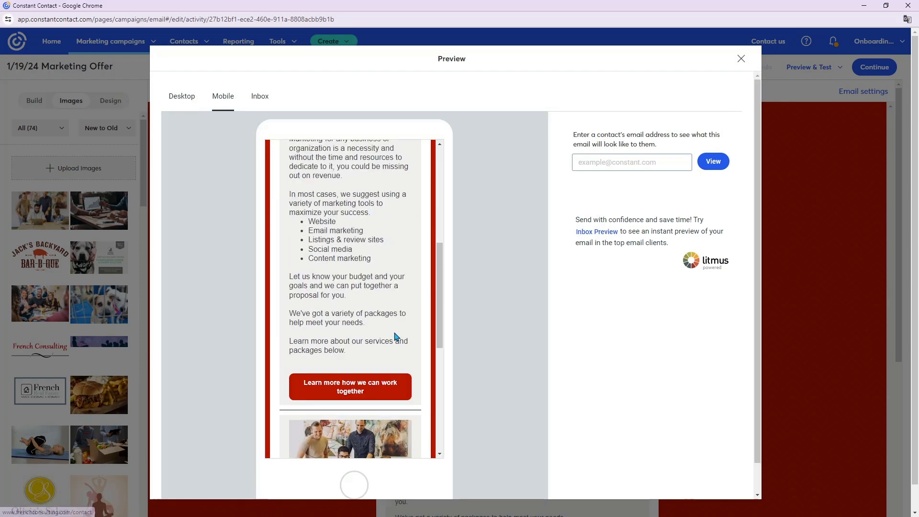
scroll(395, 338, "up", 2)
scroll(396, 338, "up", 8)
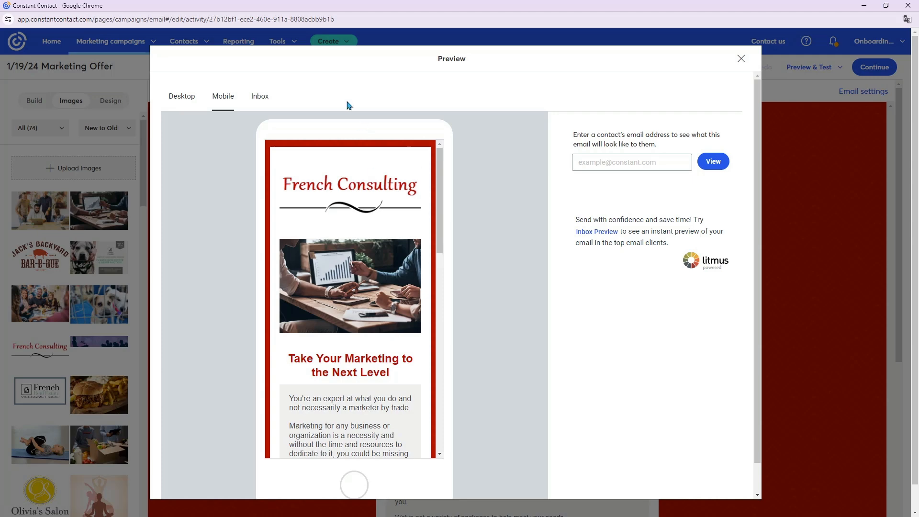
left_click(187, 101)
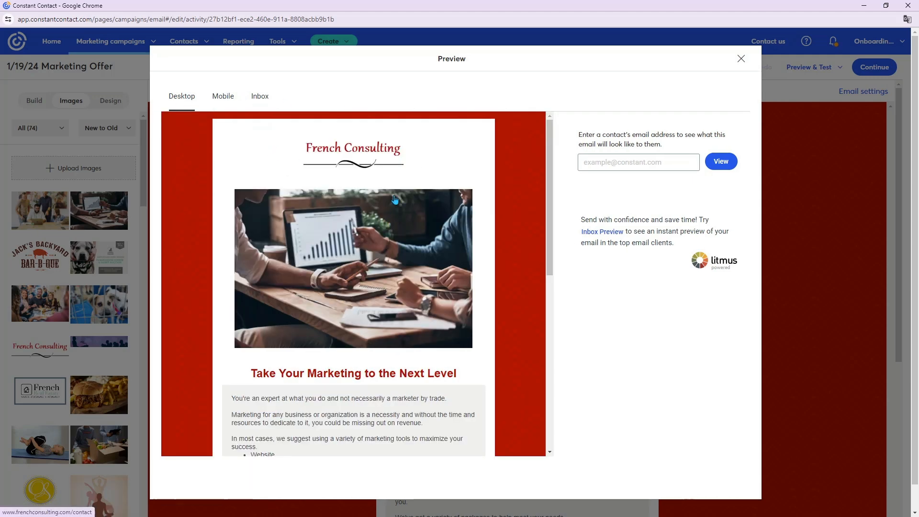
scroll(388, 297, "down", 4)
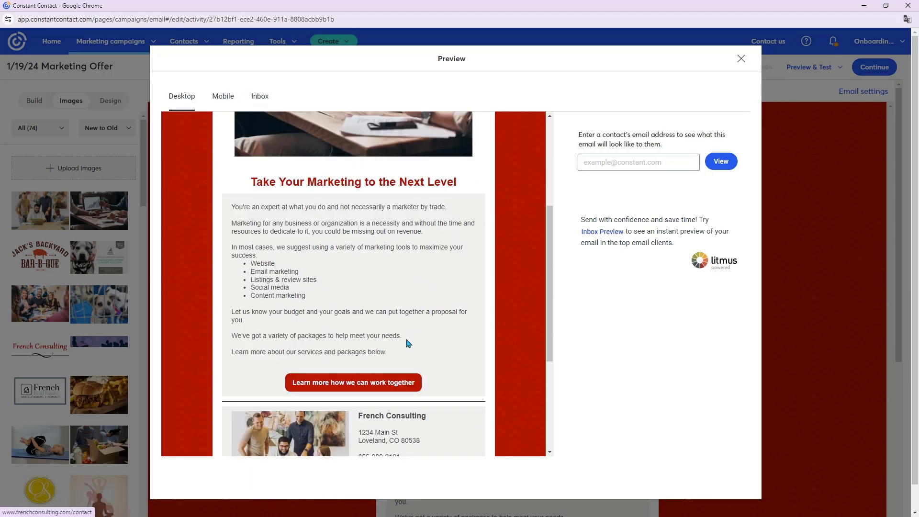
scroll(407, 380, "down", 3)
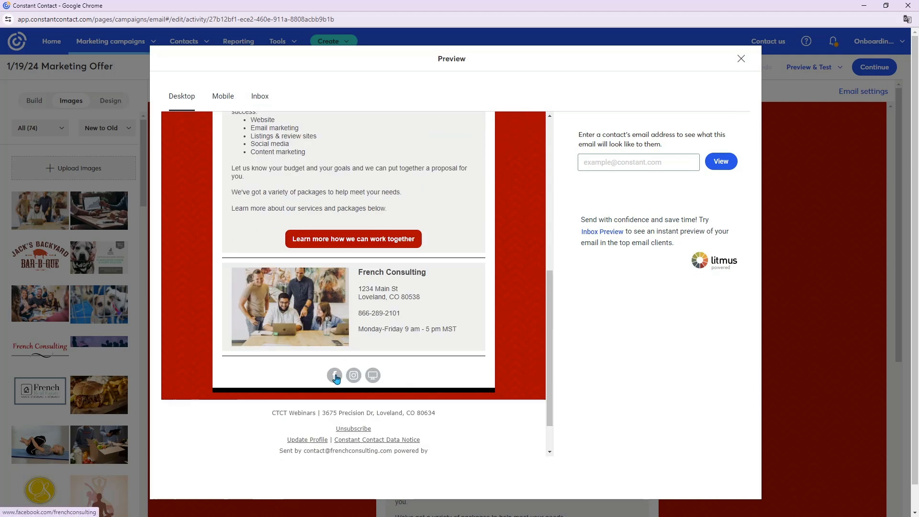
scroll(365, 324, "up", 10)
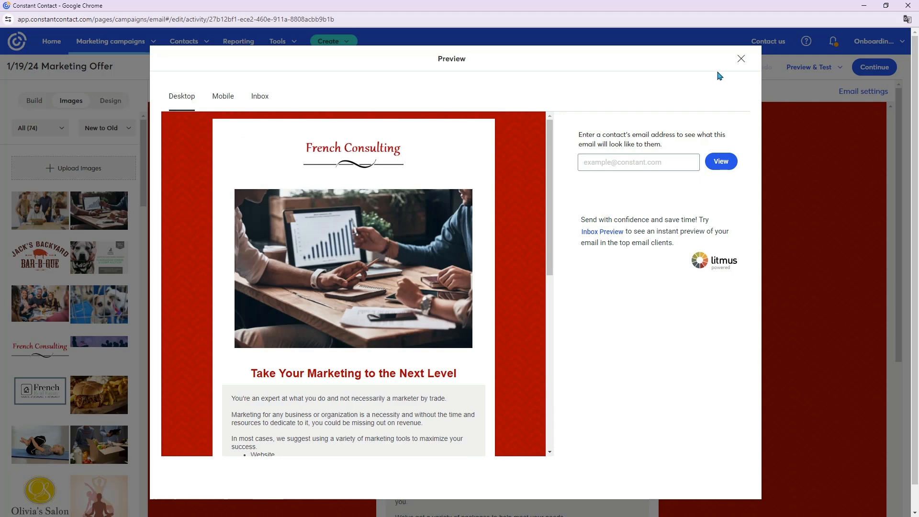
left_click(741, 58)
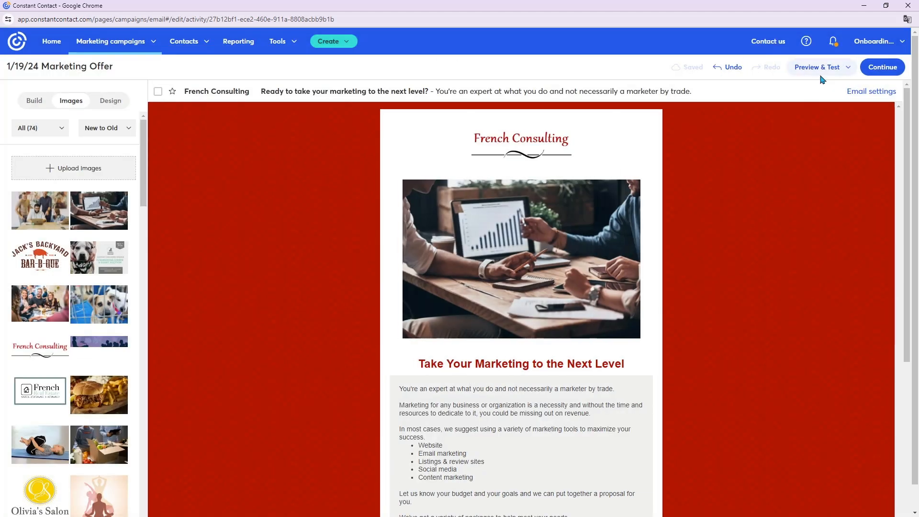
- Look at the test email options, including the recipient address field, and close them without sending
left_click(821, 72)
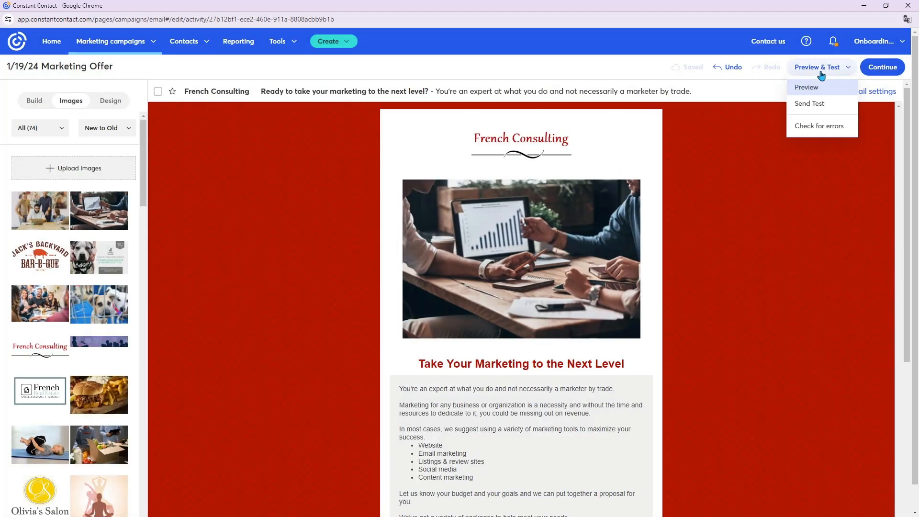
left_click(826, 109)
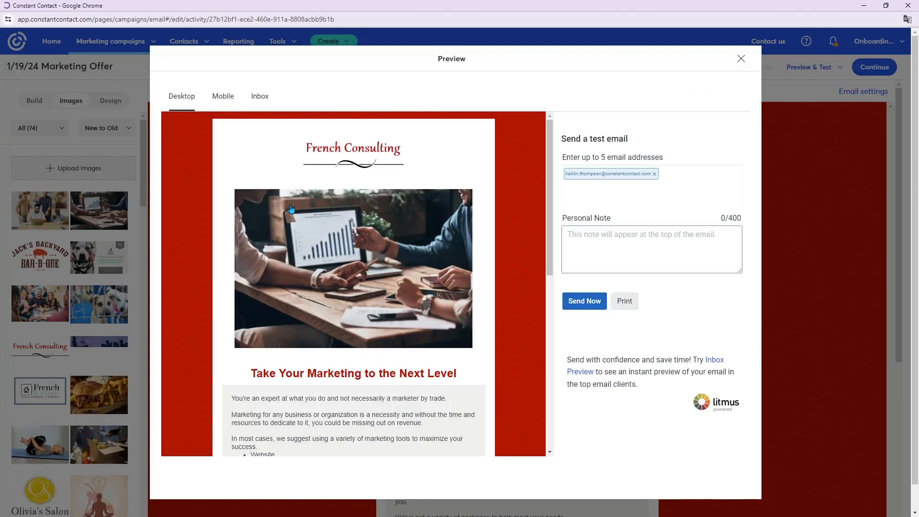
left_click(621, 185)
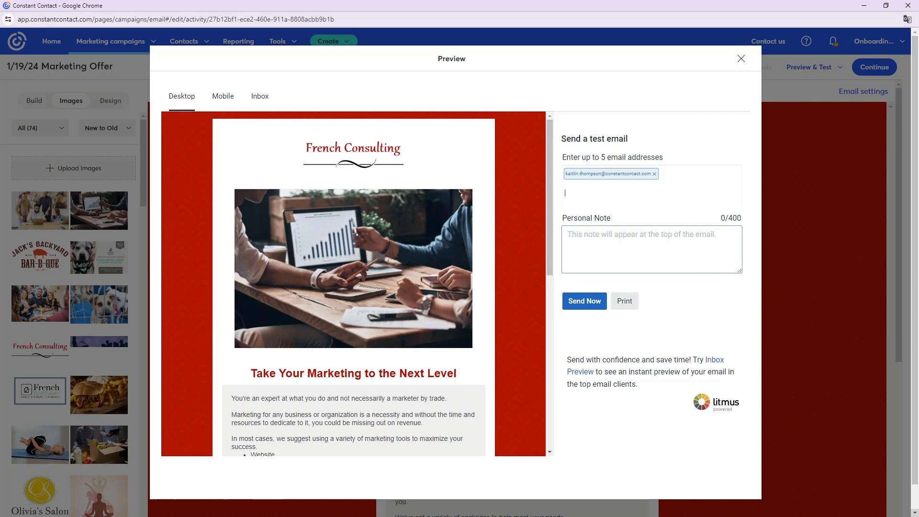
left_click(740, 59)
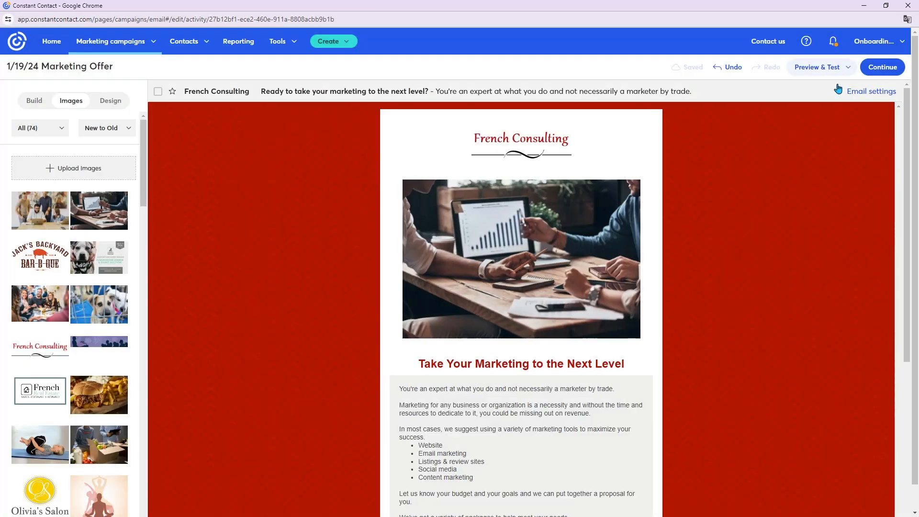
- Check the email for errors, review the notes on the subject line, and close the check
left_click(836, 76)
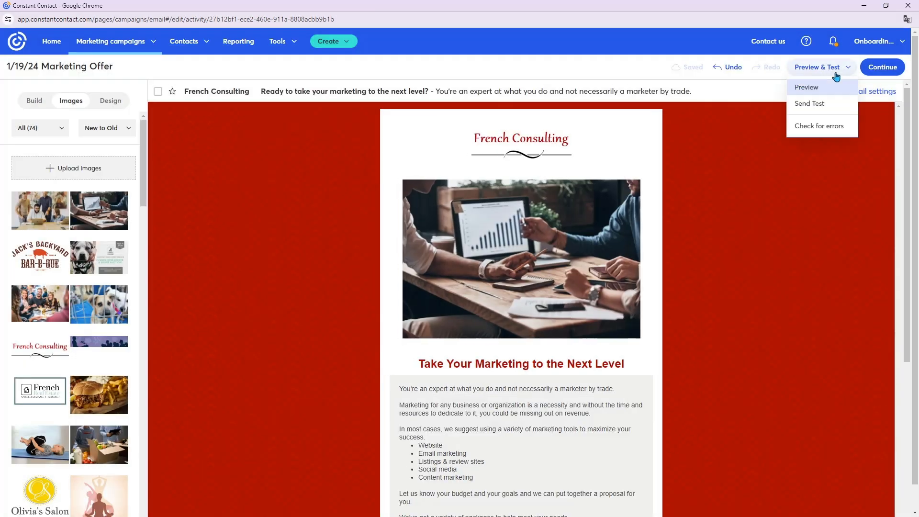
left_click(821, 127)
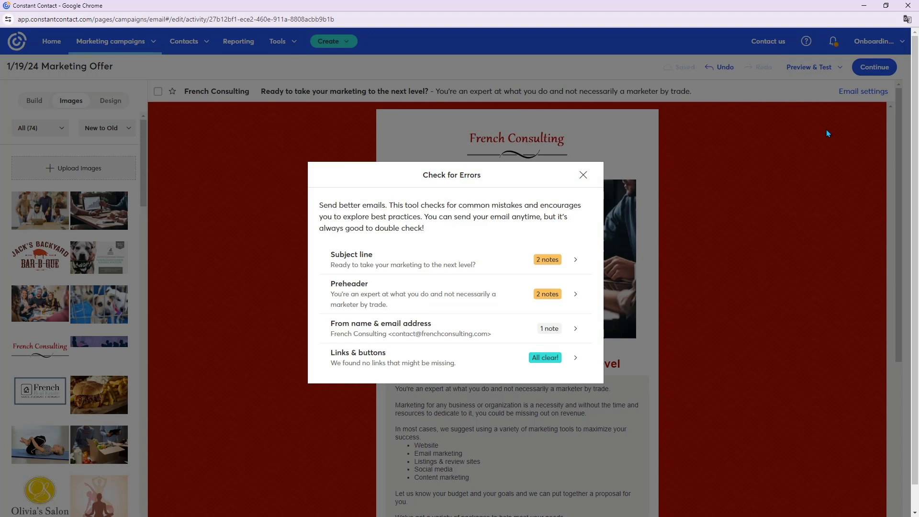
left_click(441, 266)
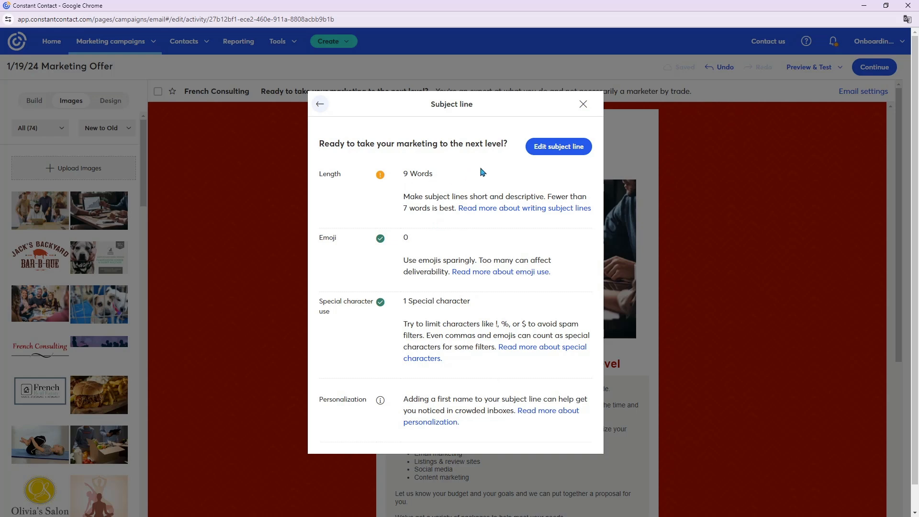
left_click(319, 104)
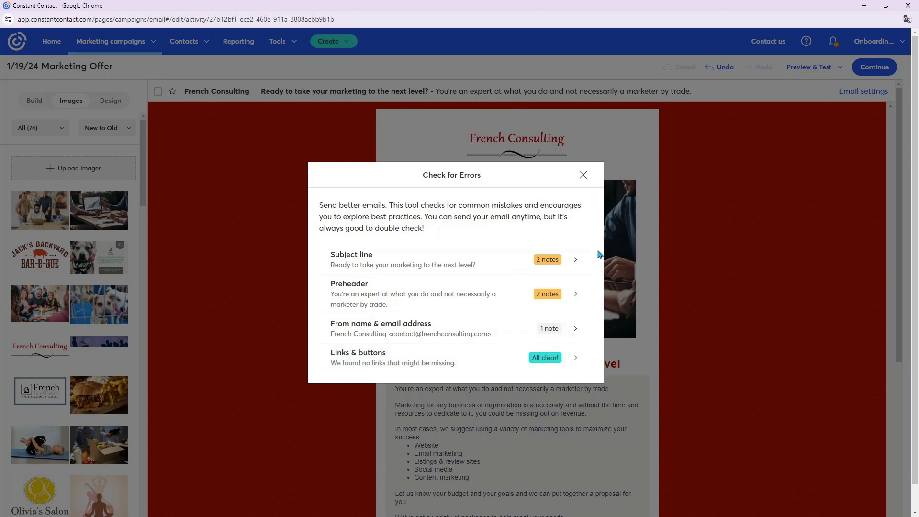
left_click(584, 175)
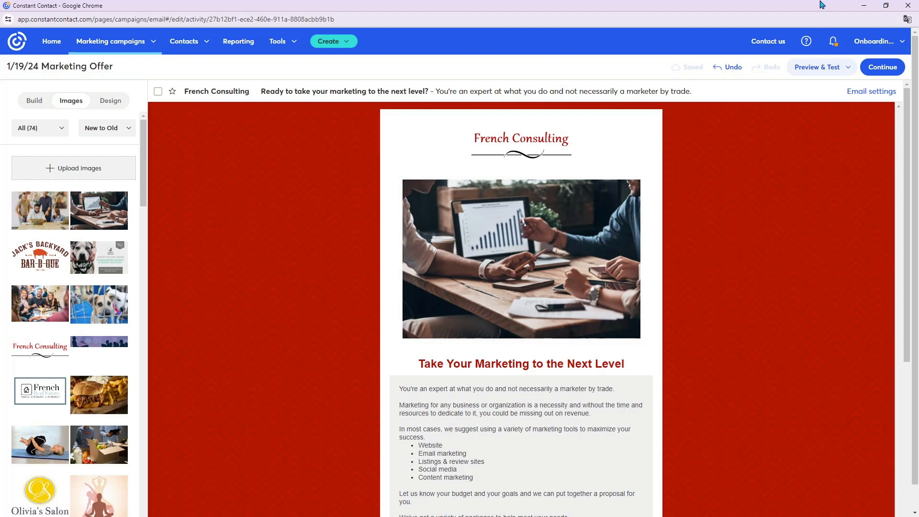
- Continue to the sending options and choose the Newsletter Contacts email list as recipients
left_click(876, 68)
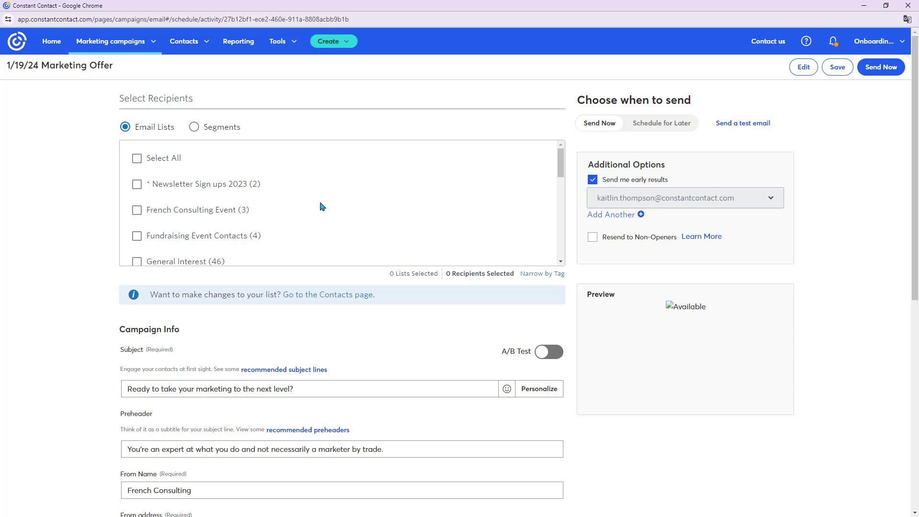
scroll(322, 206, "down", 1)
scroll(322, 206, "down", 2)
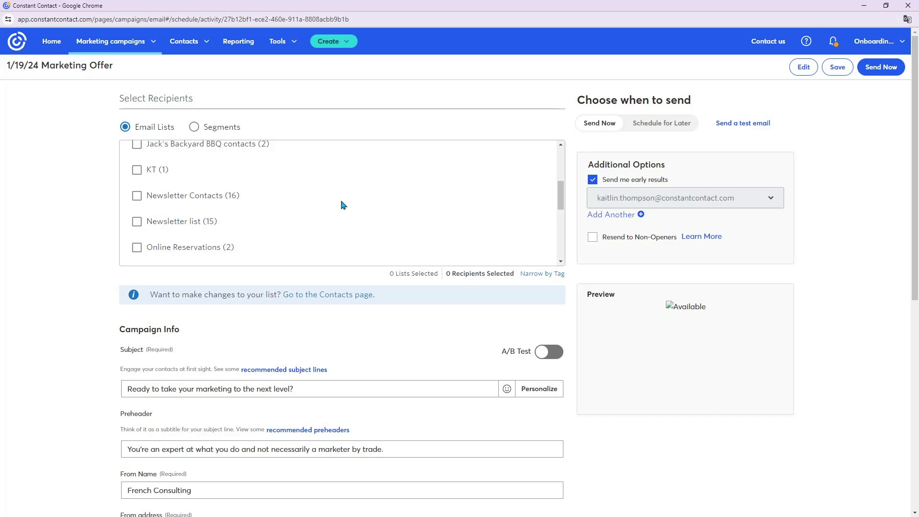
left_click(139, 197)
scroll(383, 312, "down", 3)
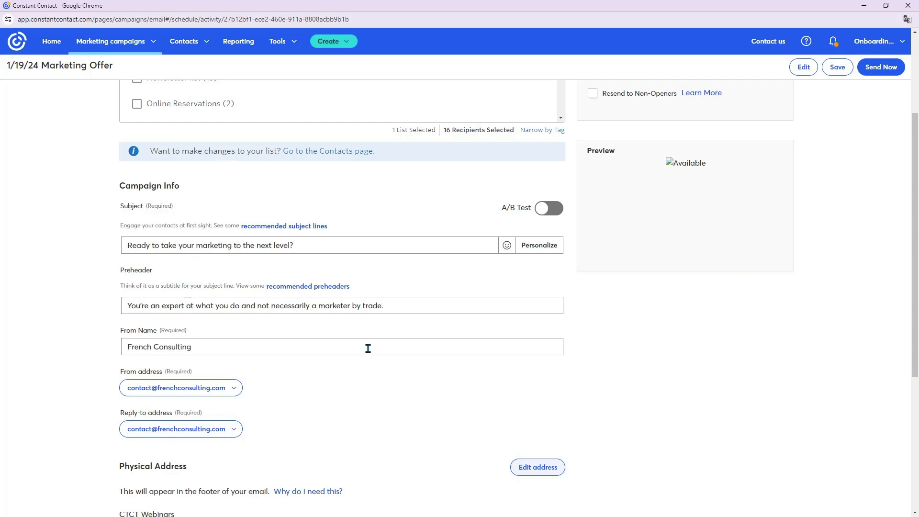
- Review the campaign's subject, preheader, from name, sender addresses and physical address on the sending page
scroll(368, 347, "down", 1)
scroll(367, 347, "up", 3)
scroll(369, 351, "up", 1)
scroll(369, 351, "down", 8)
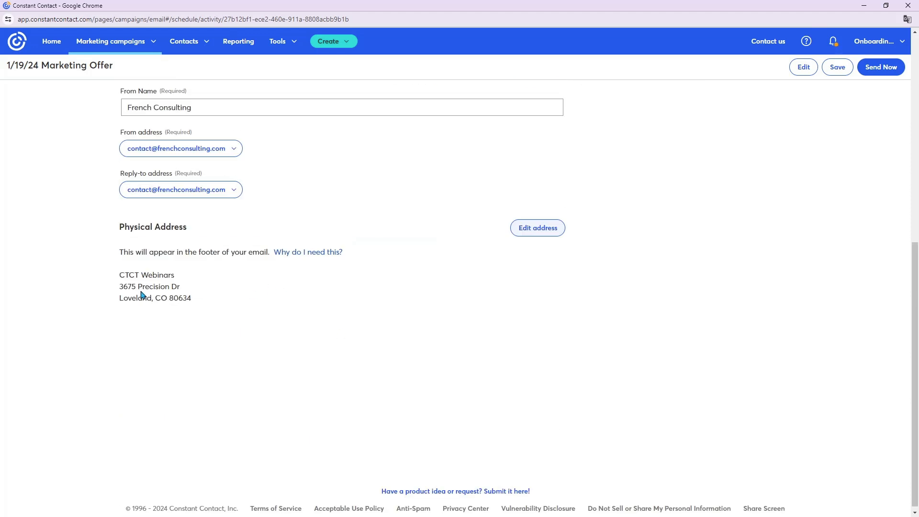
scroll(806, 381, "up", 4)
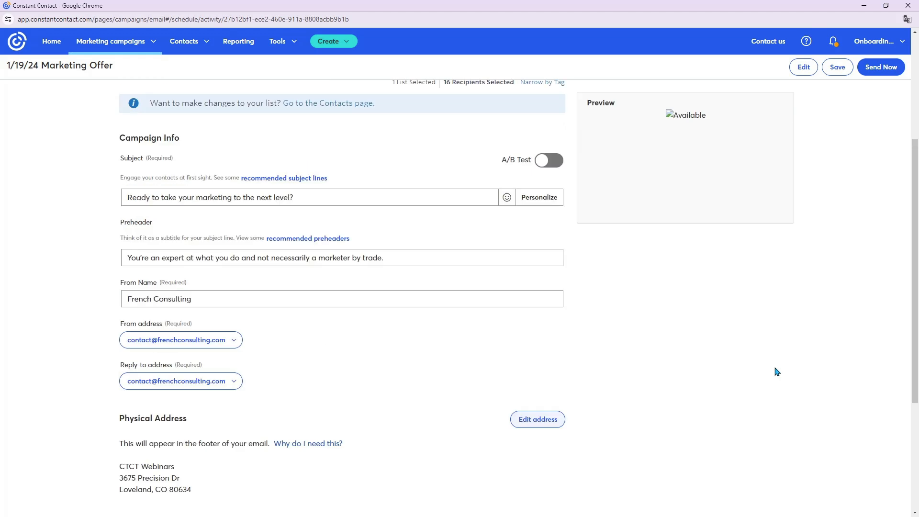
scroll(777, 372, "up", 4)
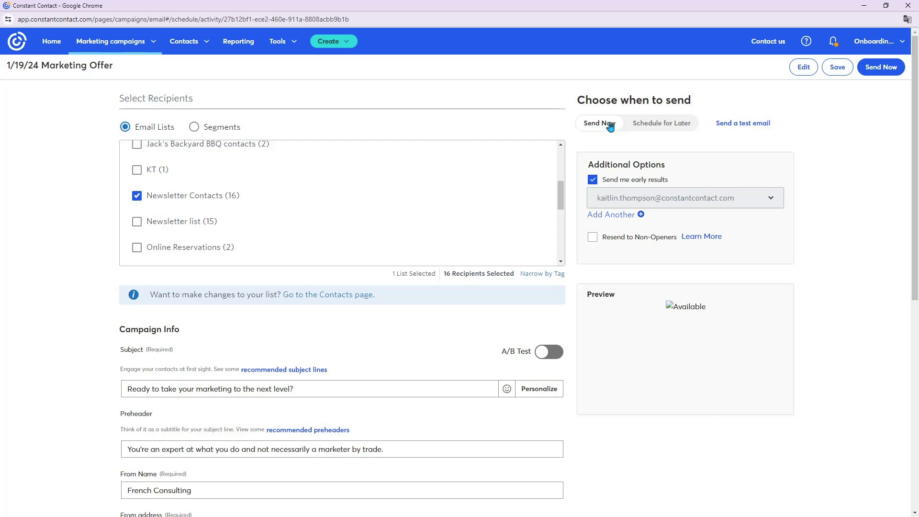
- Choose to schedule the email for later and set its send date to 01/25/2024
left_click(665, 126)
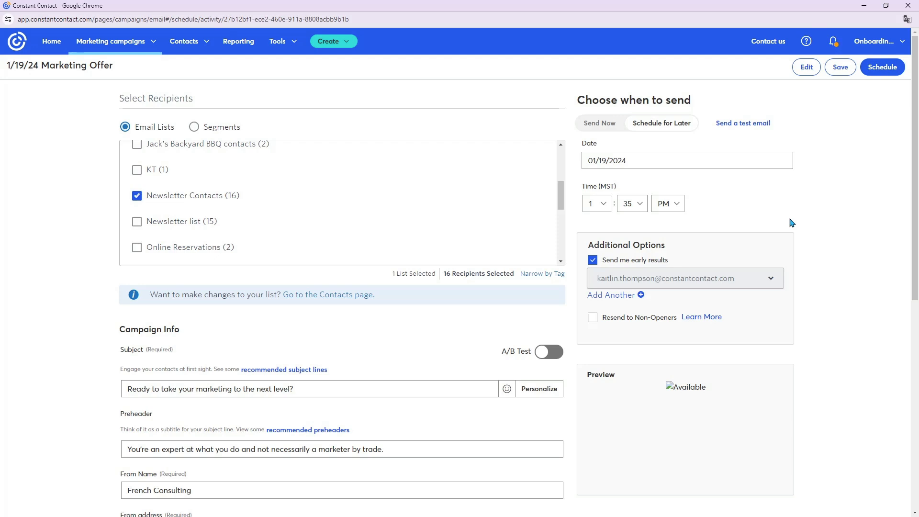
left_click(627, 160)
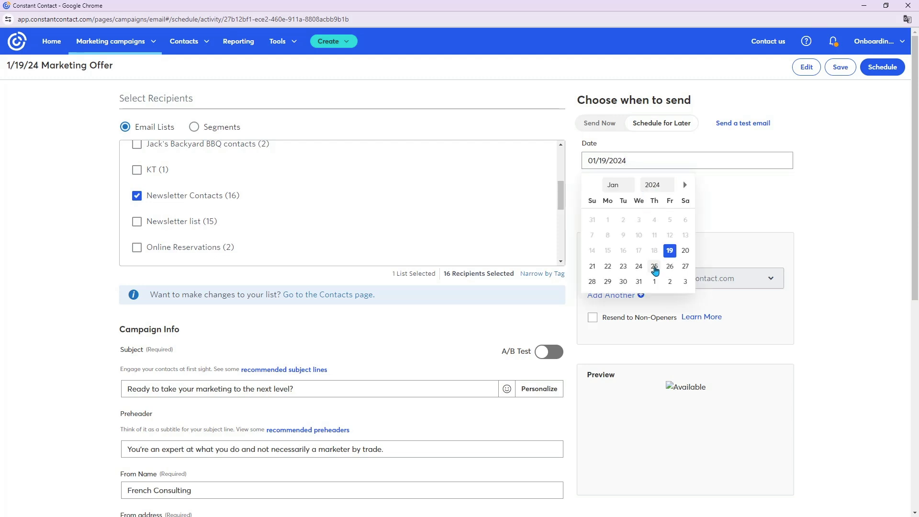
left_click(654, 267)
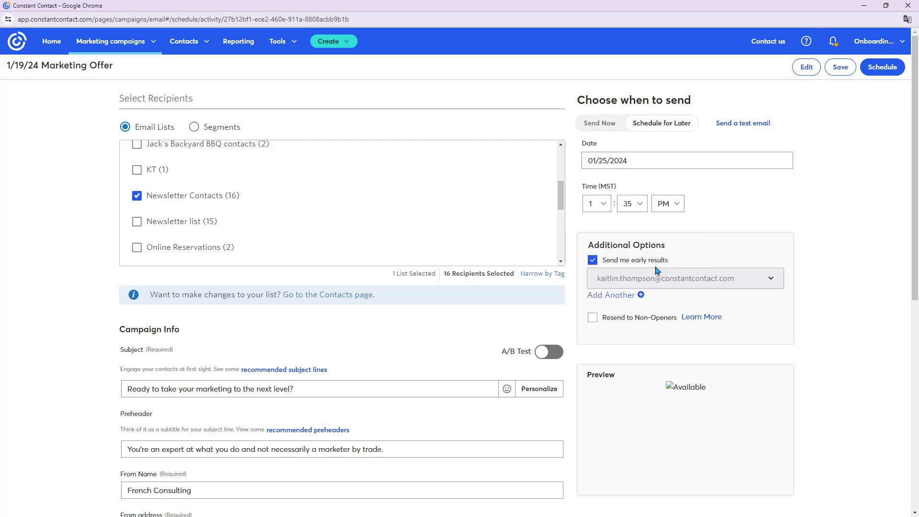
- Set the send time to 10:00 AM and schedule the Marketing Offer email
left_click(604, 209)
left_click(594, 307)
left_click(637, 204)
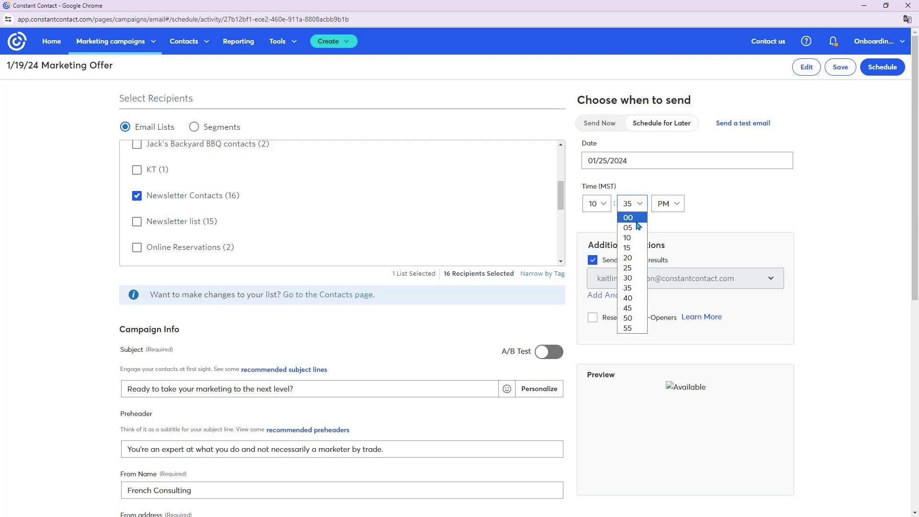
left_click(635, 219)
left_click(663, 210)
left_click(664, 218)
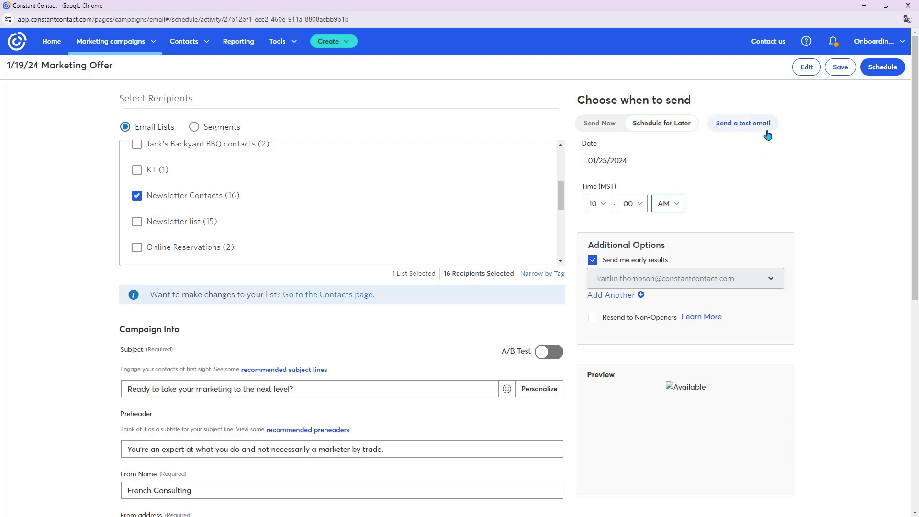
left_click(876, 69)
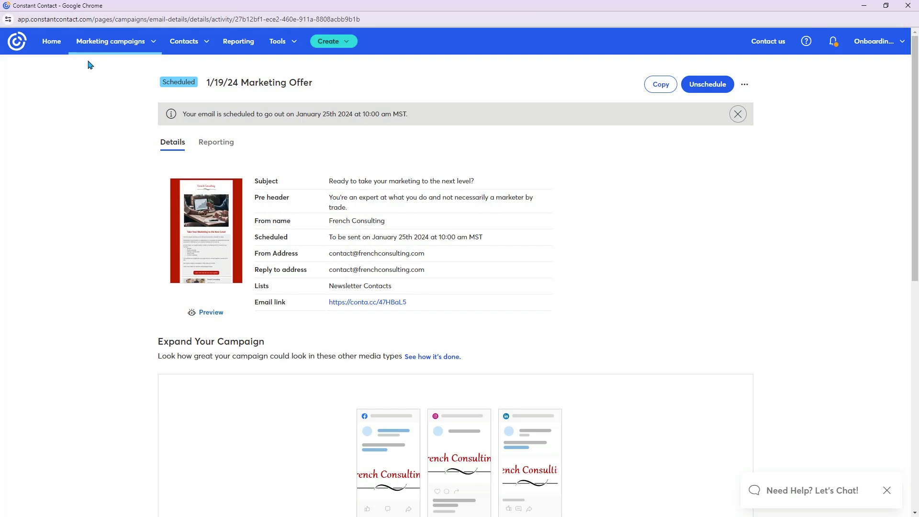
- Return to the home dashboard, look at the campaign types available for creation, and close the list
left_click(17, 45)
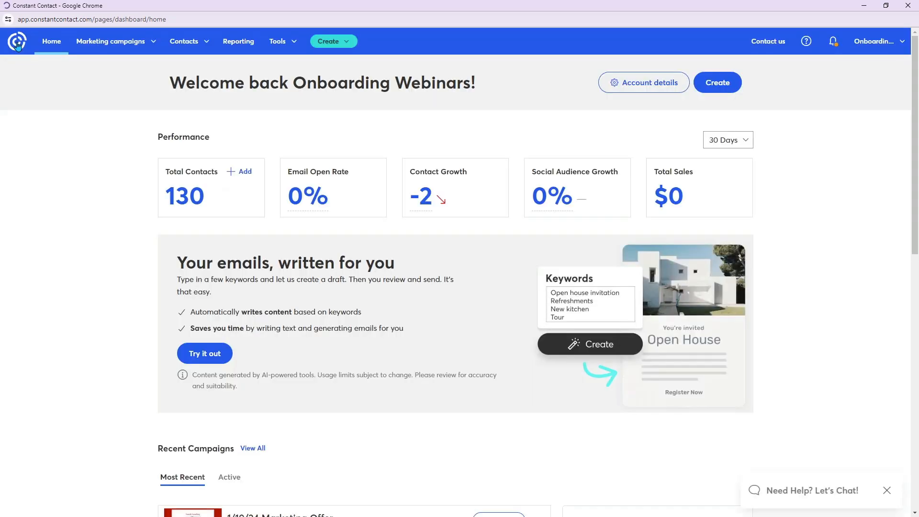
left_click(711, 86)
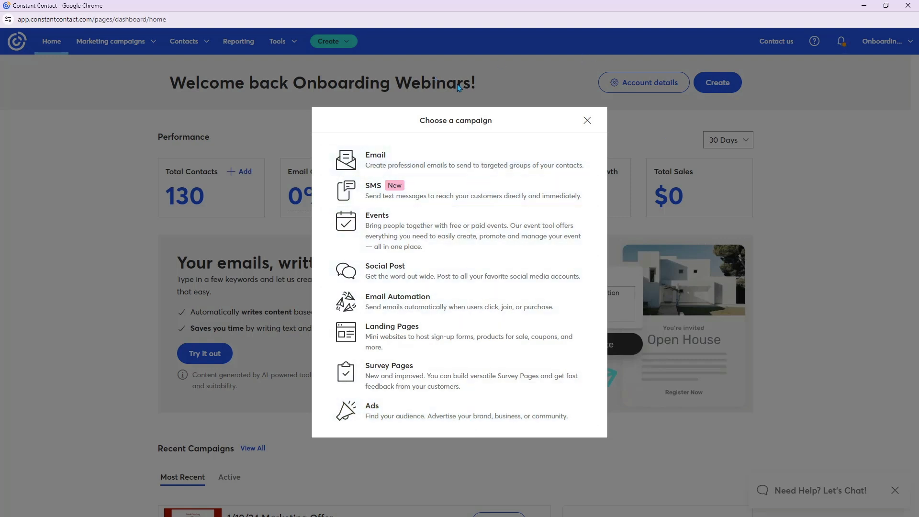
left_click(588, 122)
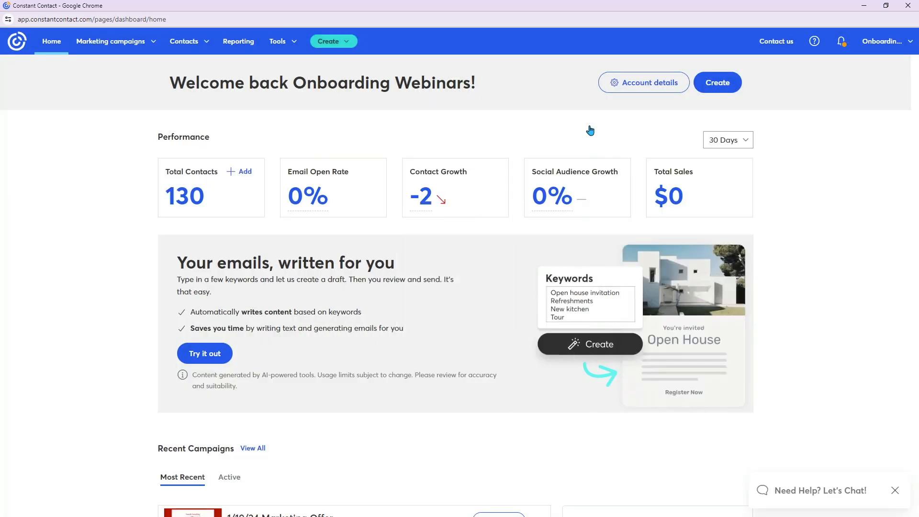
- Review the organization and profile details in the account details and close them without saving
left_click(654, 82)
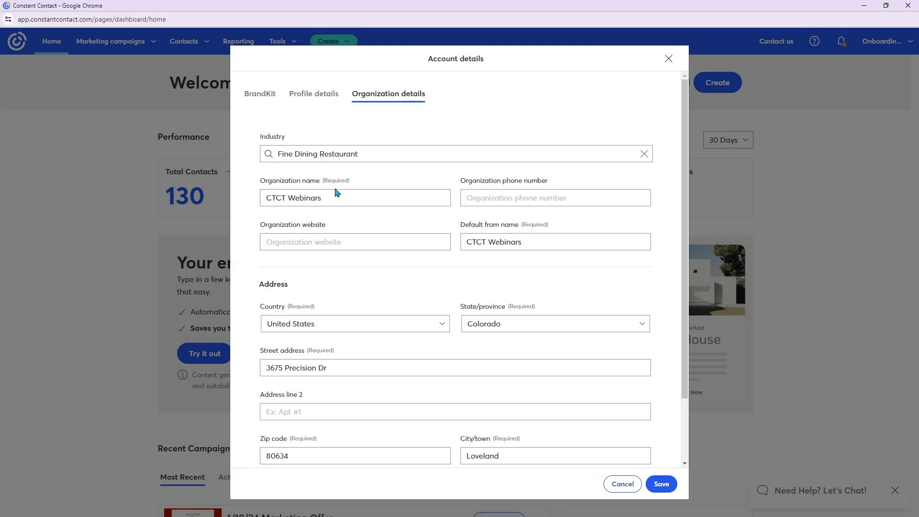
scroll(640, 322, "down", 2)
scroll(644, 322, "up", 2)
left_click(316, 93)
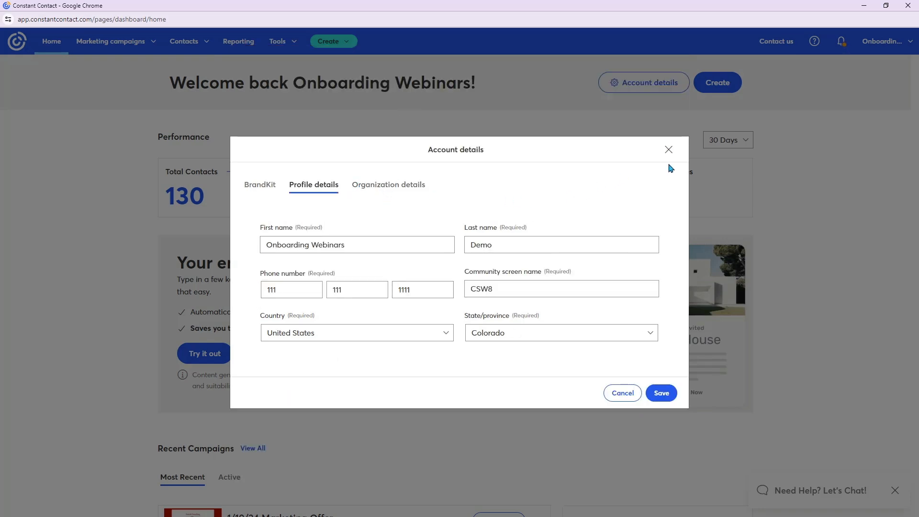
left_click(623, 394)
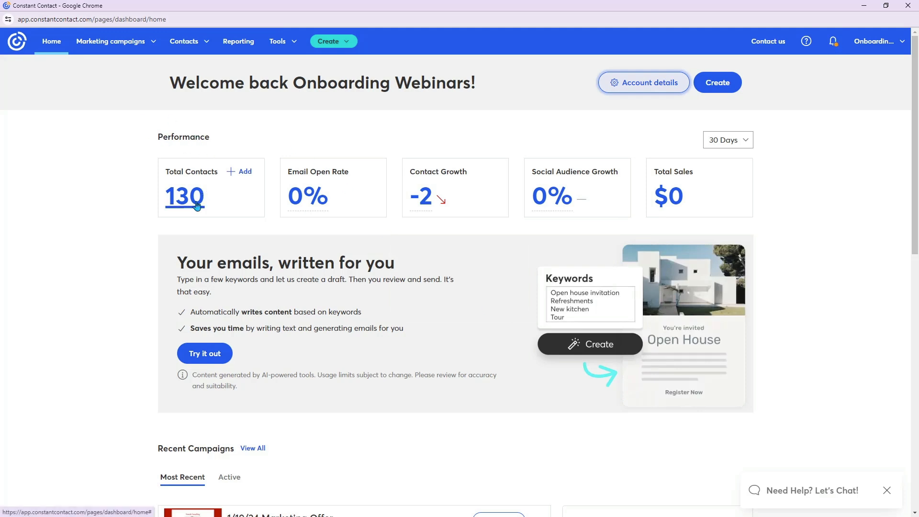
- Open the Content Assistant and enter "20% discount on consulting services through January" as the announcement description
mouse_move(319, 201)
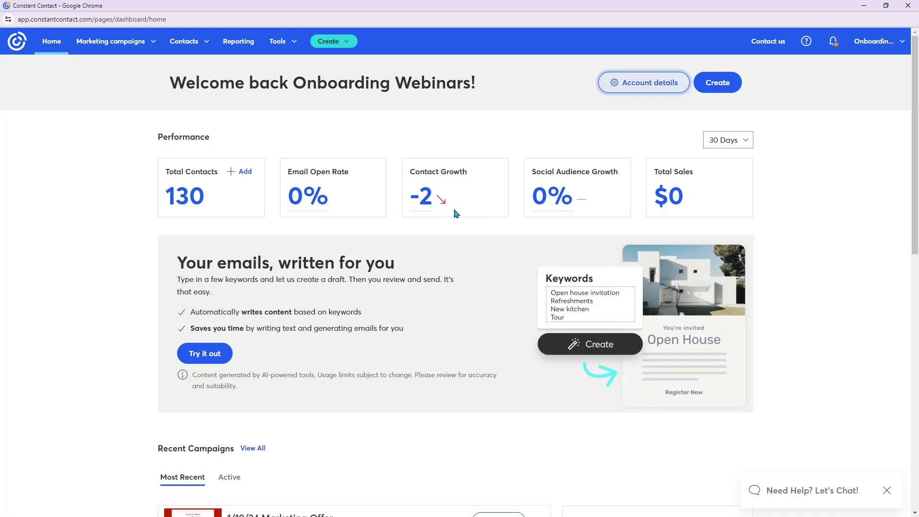
mouse_move(551, 201)
scroll(485, 372, "down", 2)
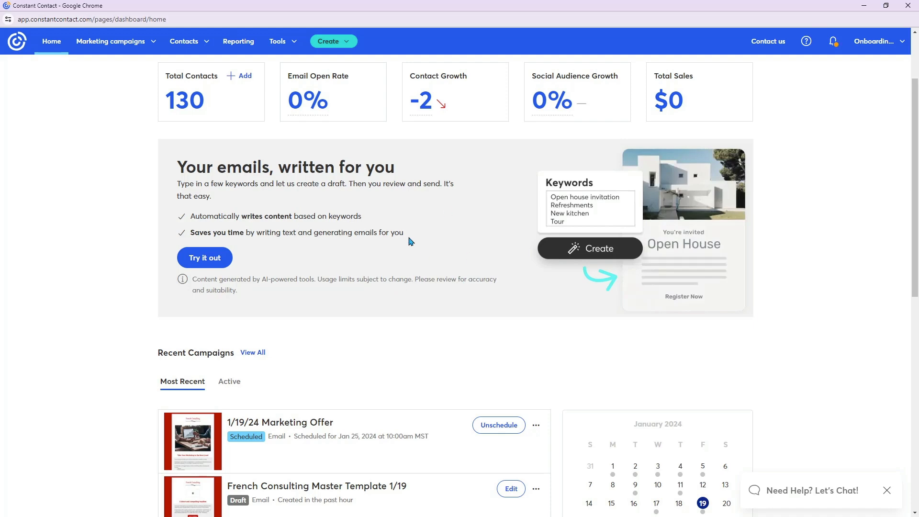
left_click(214, 260)
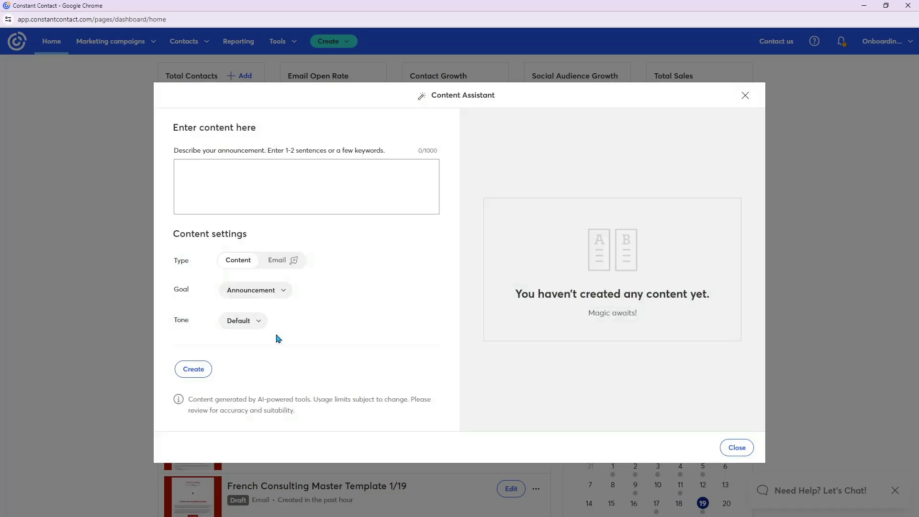
left_click(225, 168)
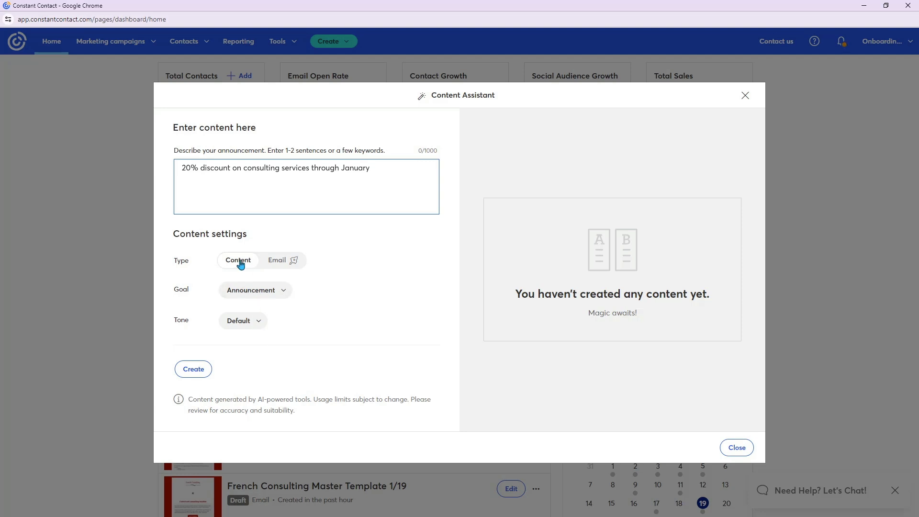
- Look through the goal and tone choices for the generated content, keeping Announcement and Default
left_click(277, 291)
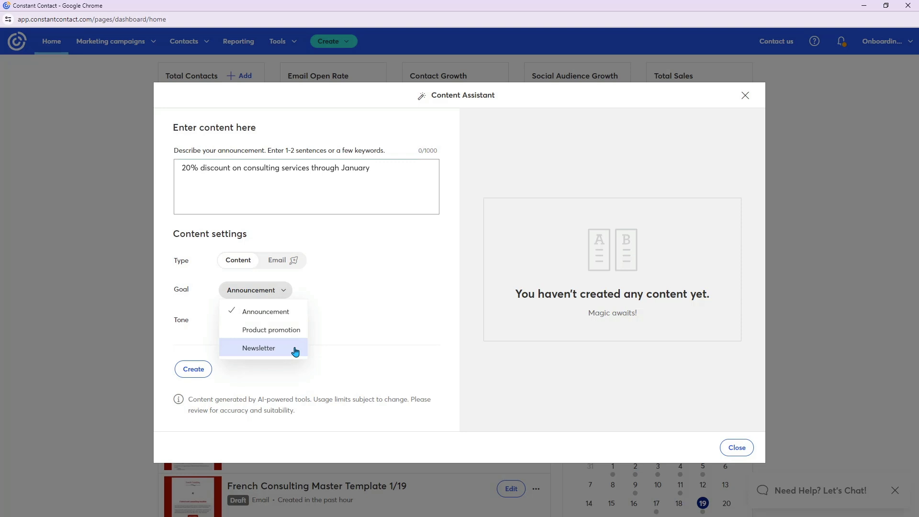
left_click(340, 317)
left_click(240, 323)
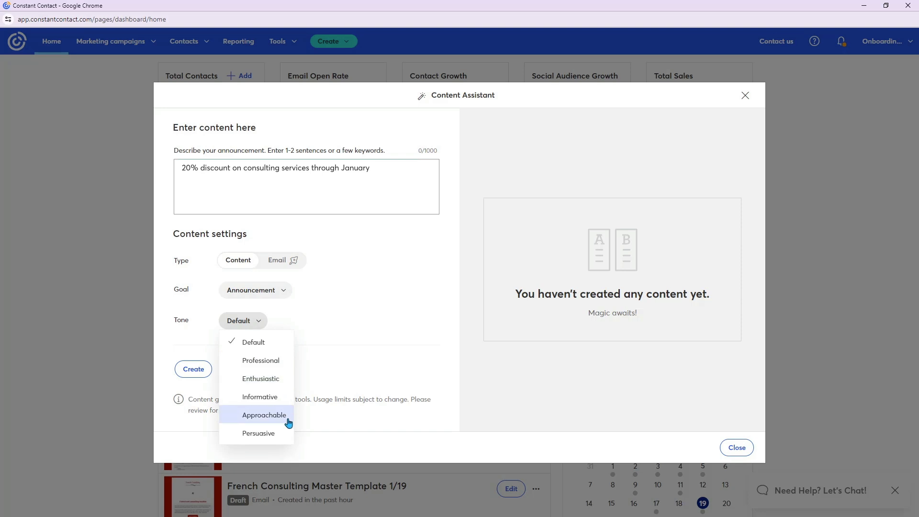
left_click(363, 323)
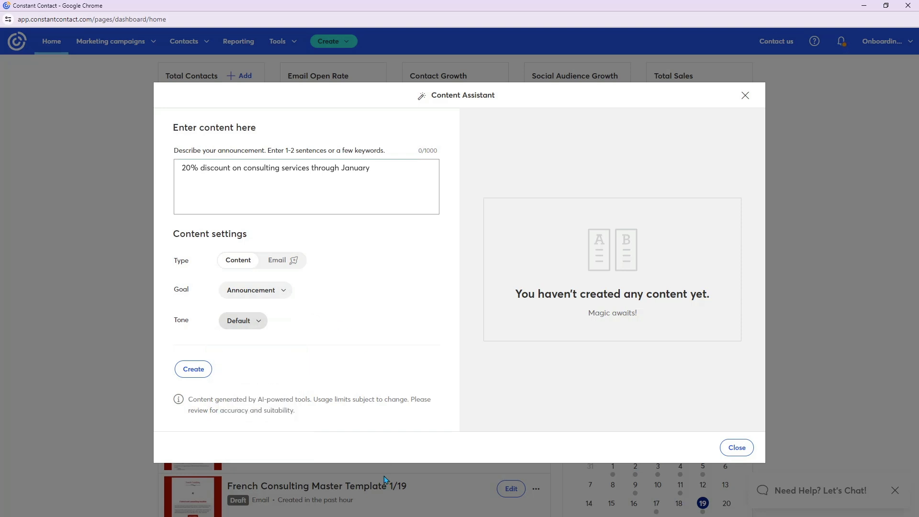
- Generate the discount announcement, copy the resulting text, and close the Content Assistant
left_click(193, 369)
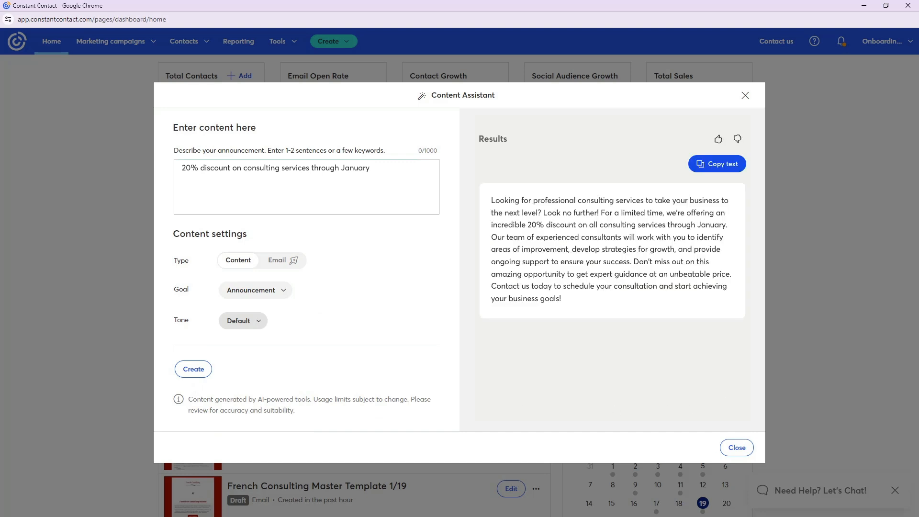
left_click(742, 173)
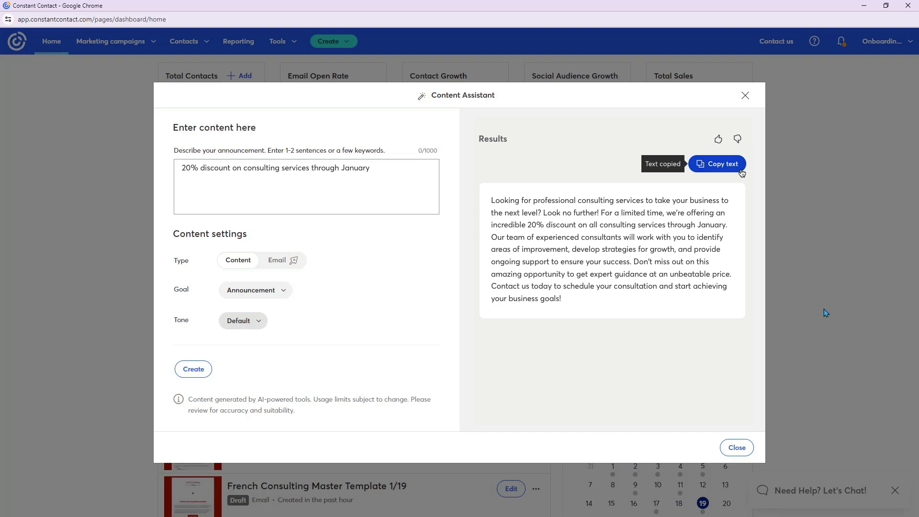
left_click(737, 448)
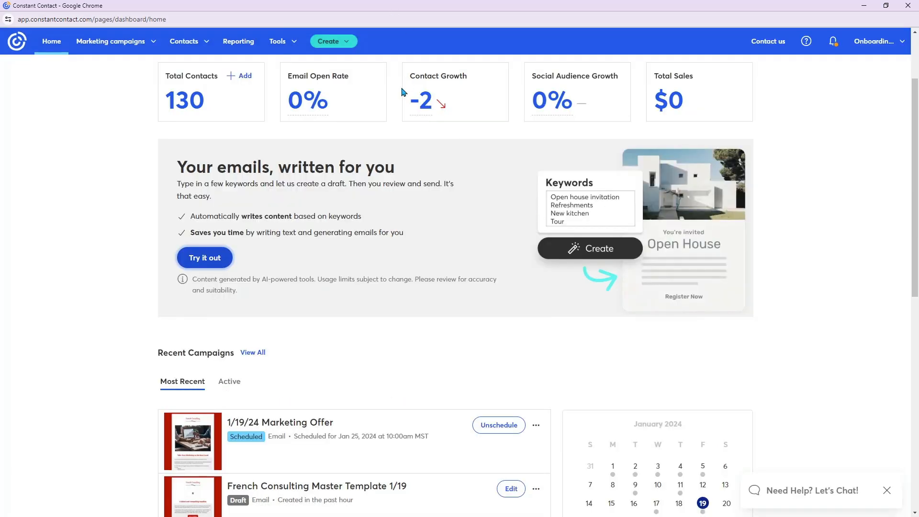
- Check the actions available for the 1/19/24 Marketing Offer and French Consulting Master Template 1/19 campaigns, and view the dashboard's learning tips
scroll(354, 230, "down", 6)
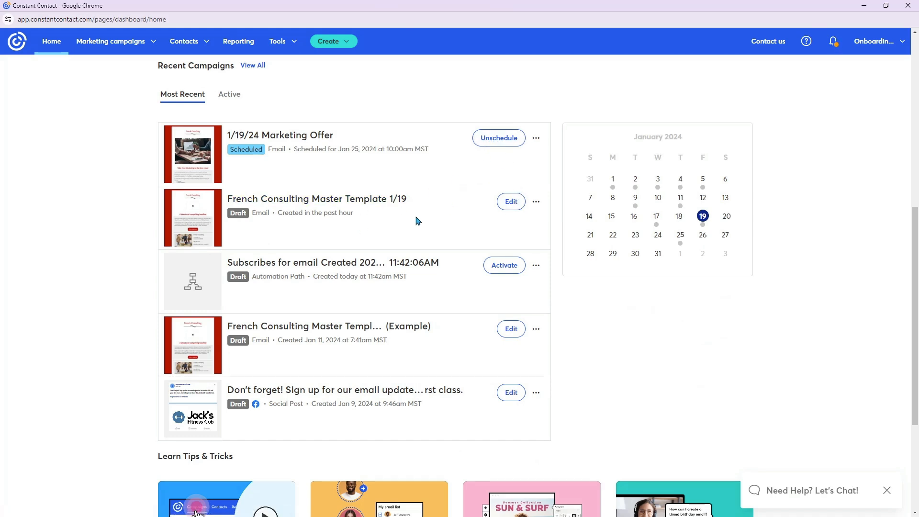
left_click(537, 139)
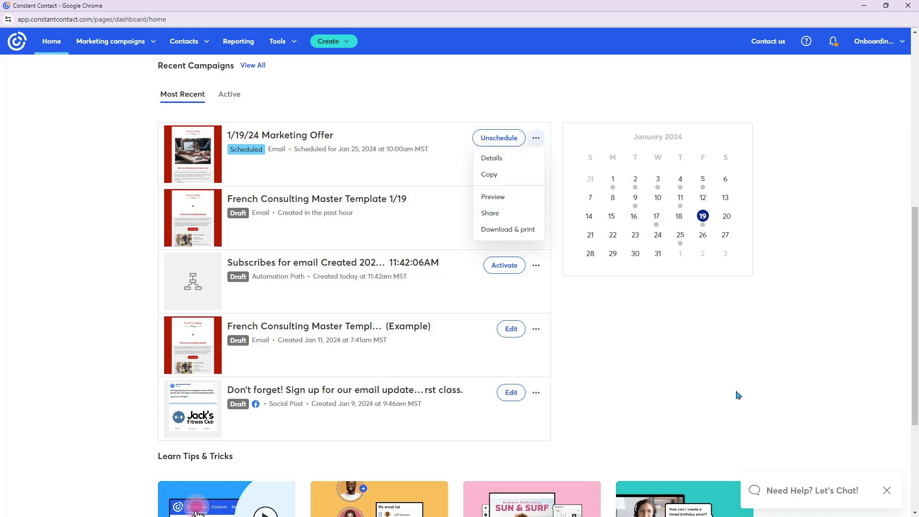
left_click(666, 331)
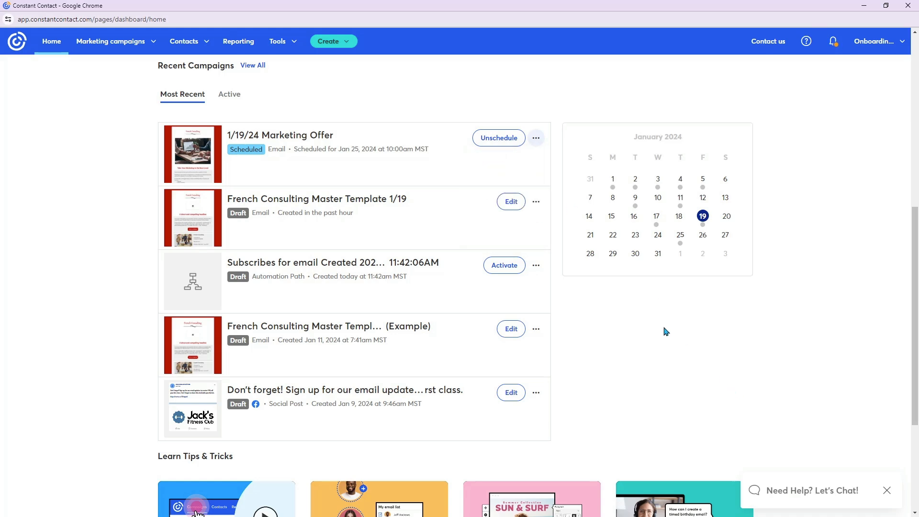
left_click(537, 204)
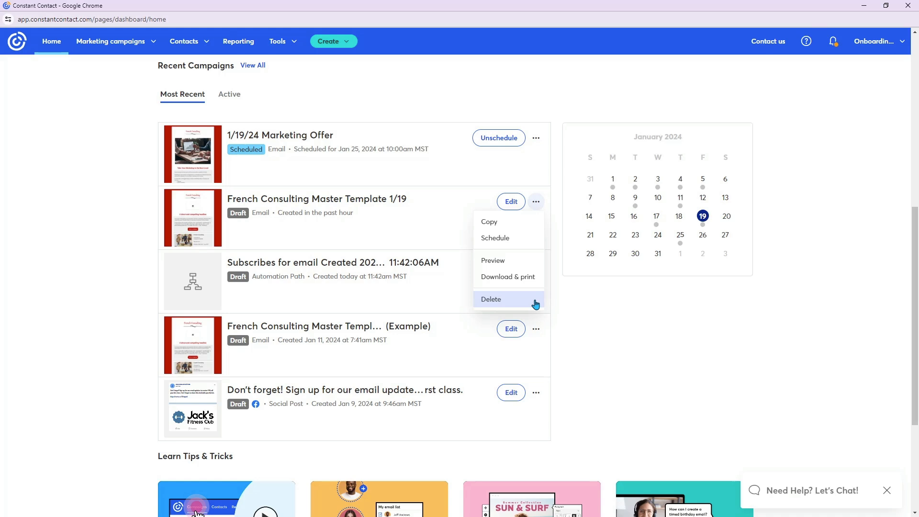
left_click(715, 338)
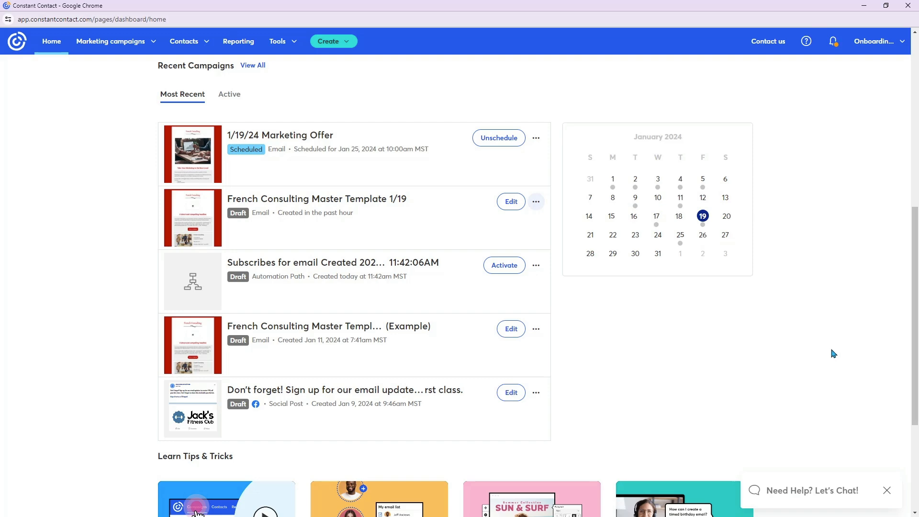
scroll(425, 211, "down", 4)
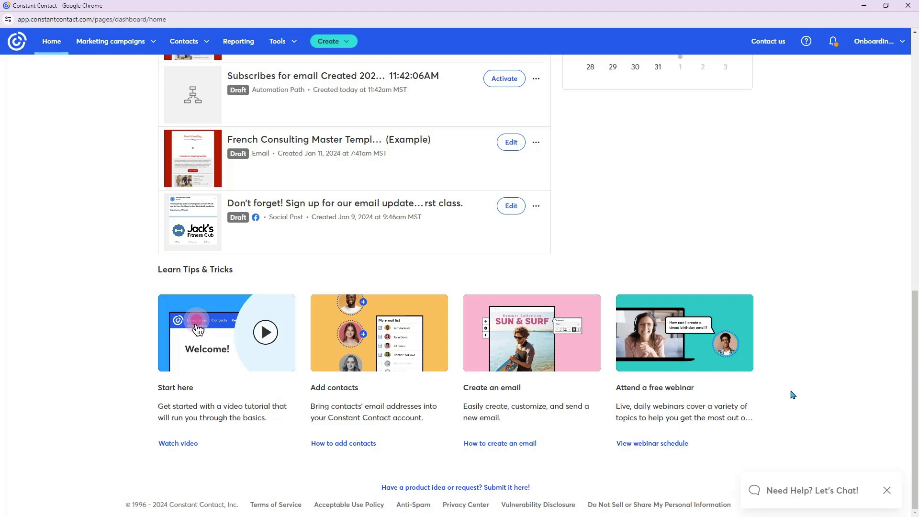
scroll(723, 207, "up", 10)
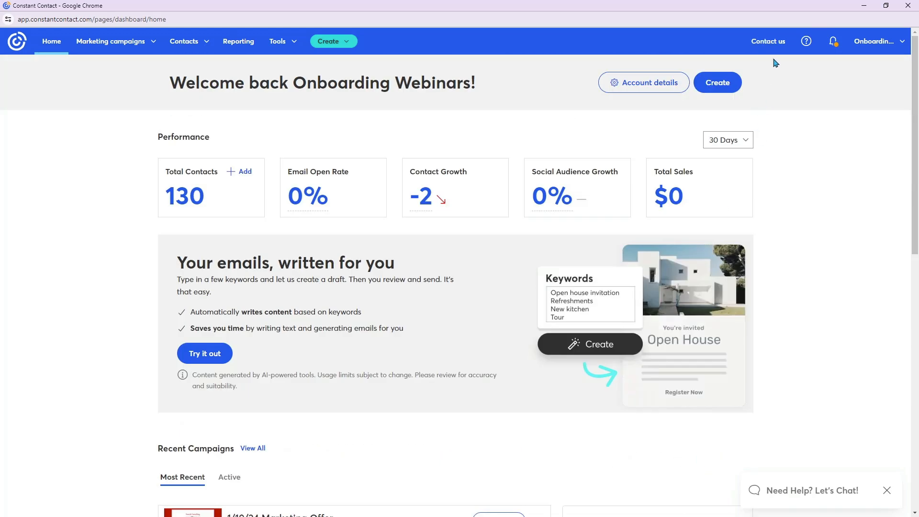
- Look at the customer support contact options, browse the help articles and learning resources, and close the help
left_click(776, 43)
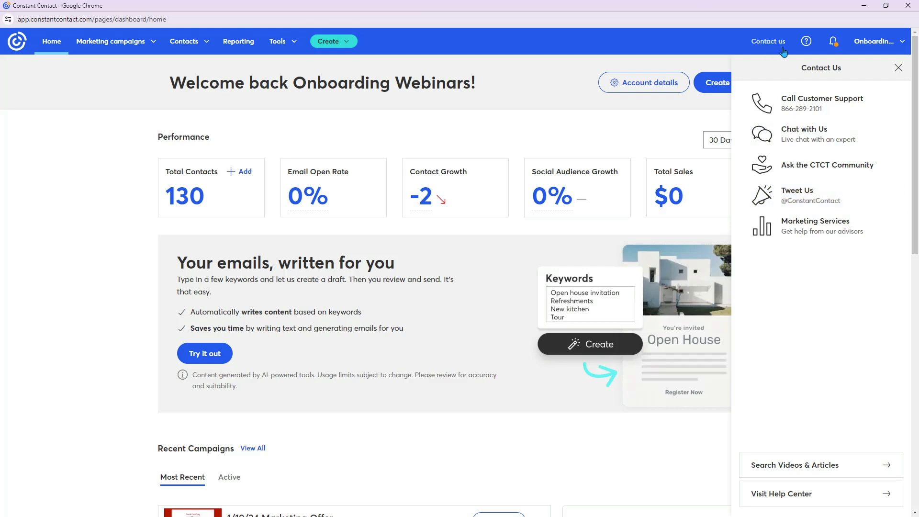
left_click(806, 43)
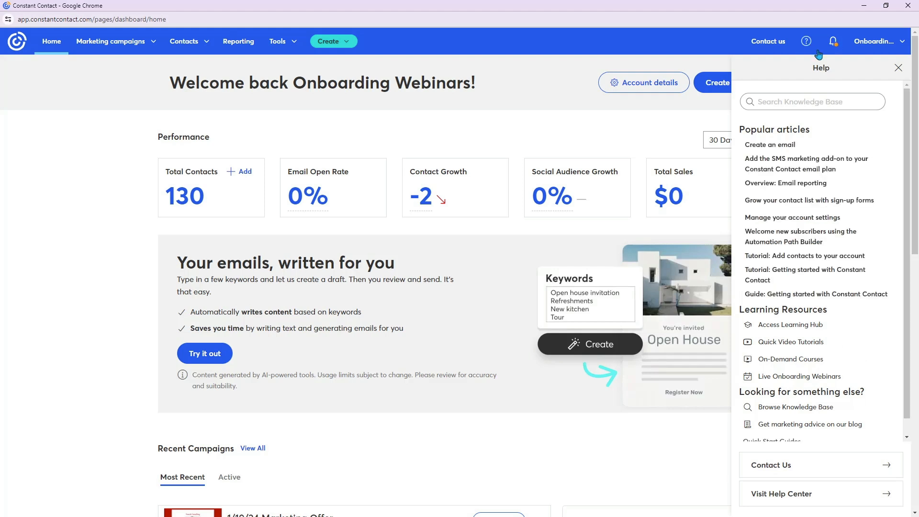
left_click(812, 104)
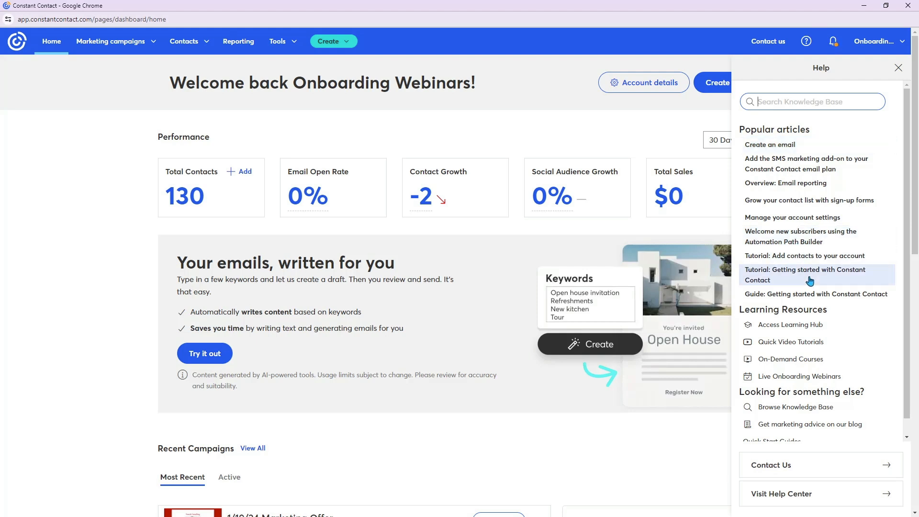
scroll(857, 335, "down", 1)
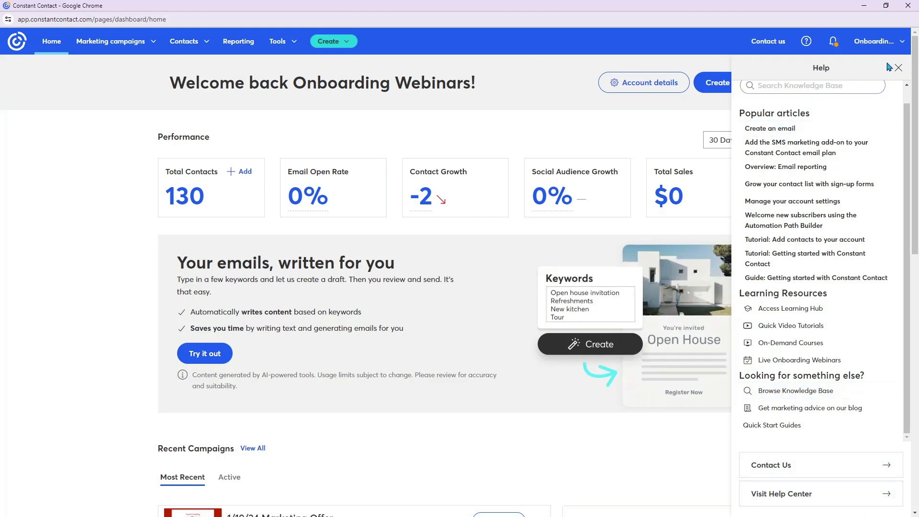
left_click(899, 68)
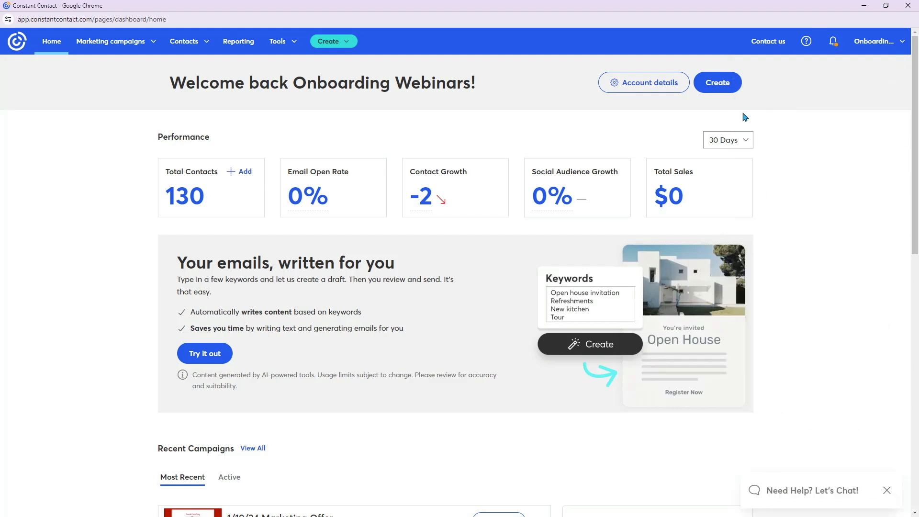